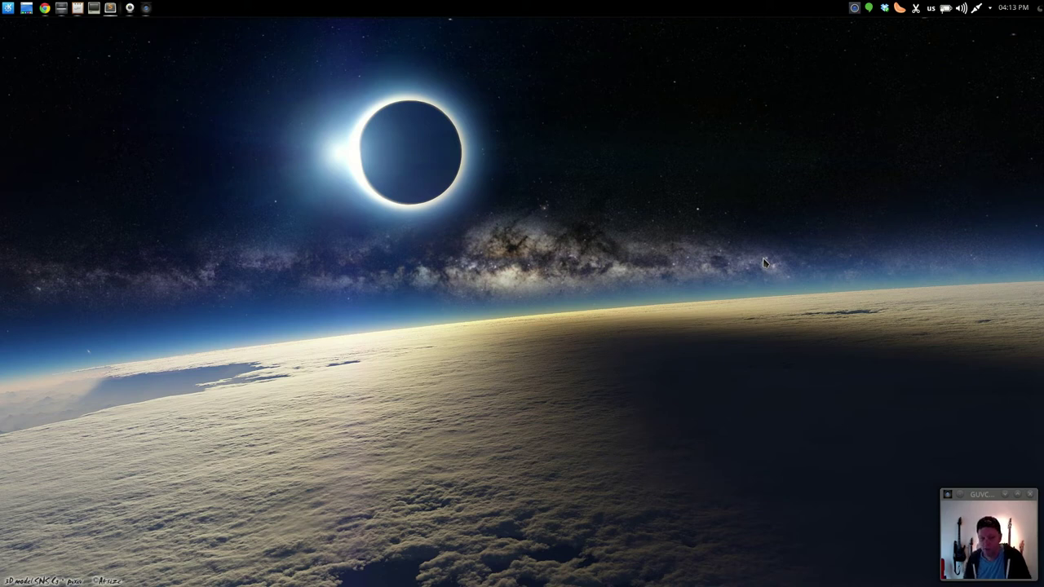
Step: Raise the Chrome window showing the web1 and teststuff droplets and move it toward the screen centre
left_click(44, 10)
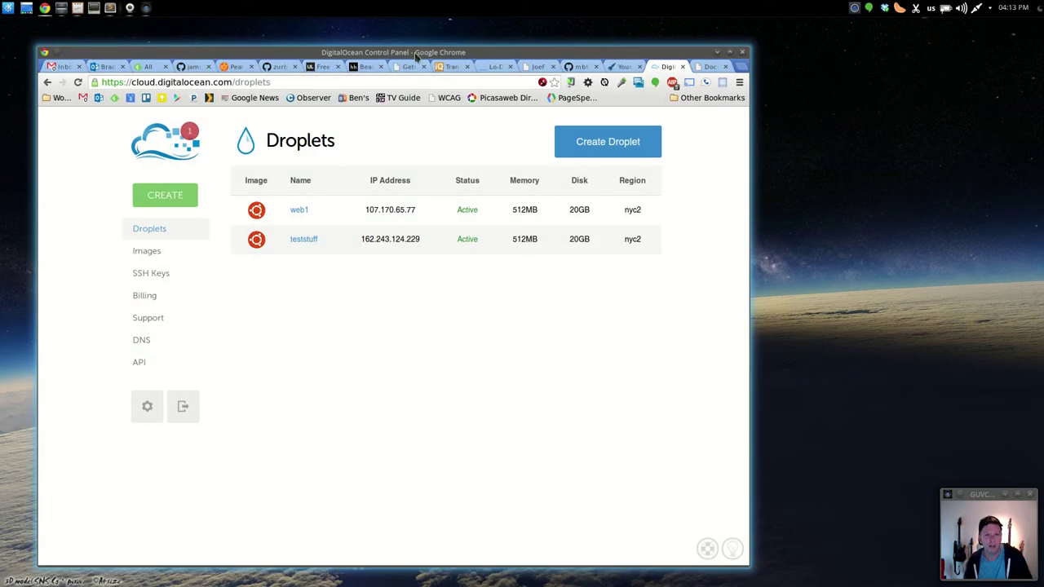
left_click_drag(464, 51, 593, 44)
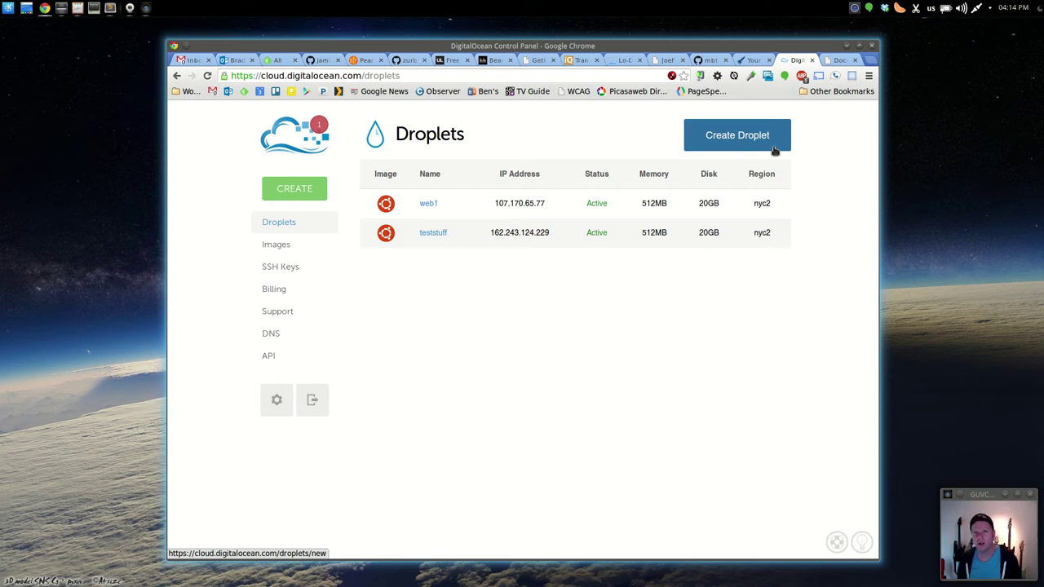
Step: Switch to the Coder Radio 91 'Your Database is Slow' page and scroll through it, ending at the top
left_click(747, 61)
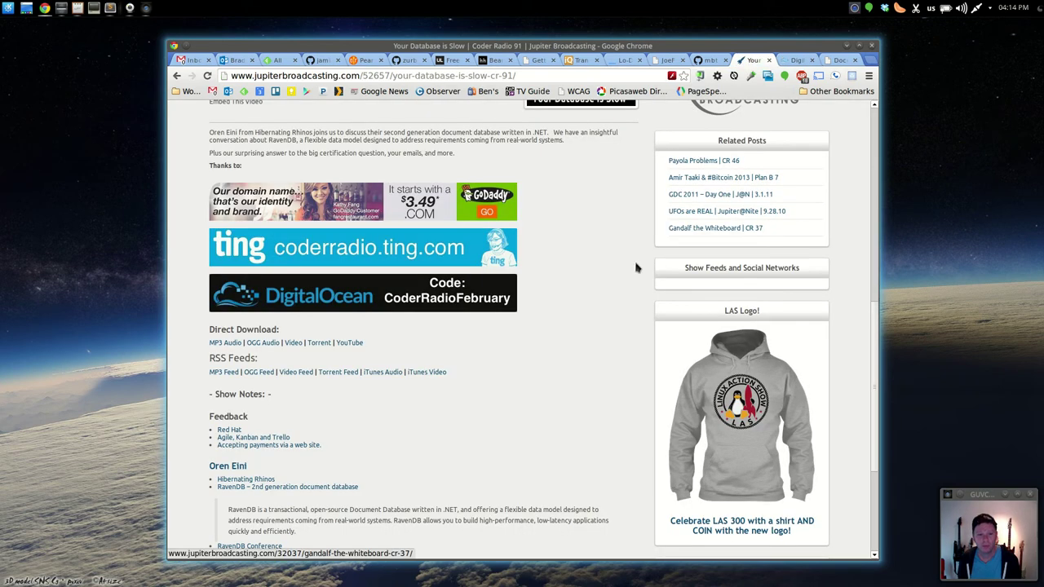
scroll(613, 282, "up", 10)
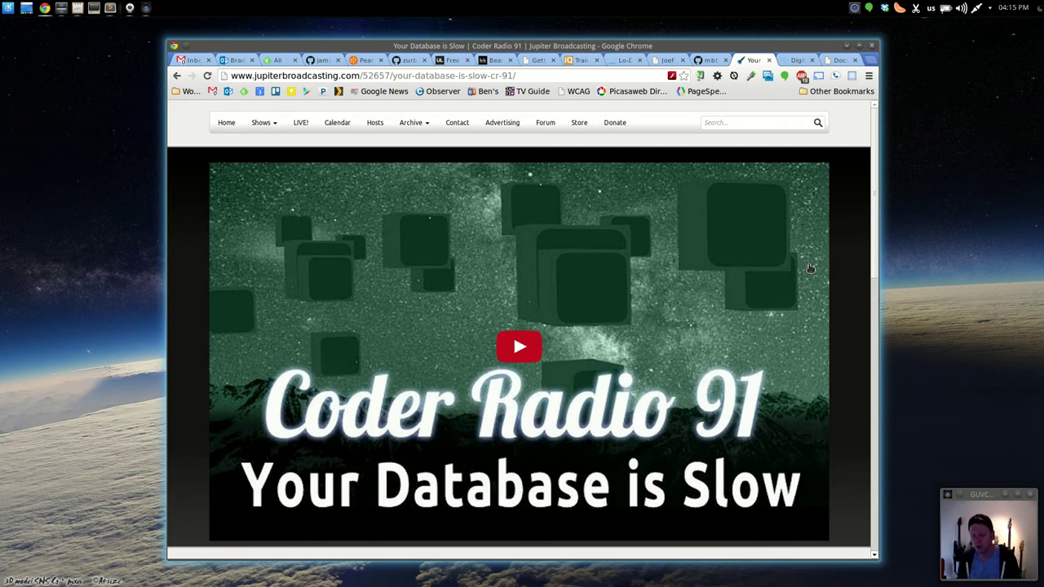
scroll(833, 340, "down", 5)
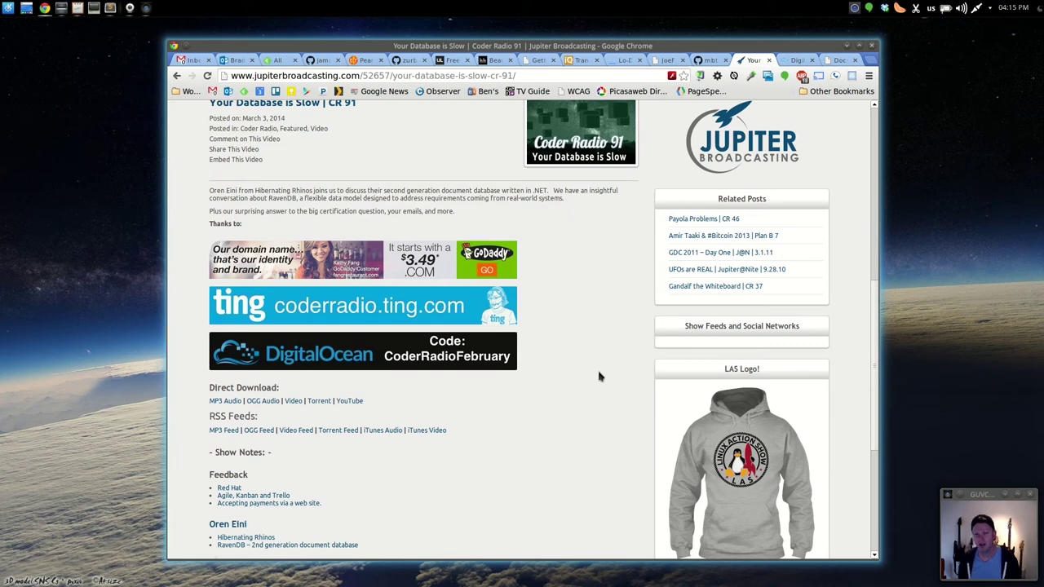
scroll(571, 391, "up", 8)
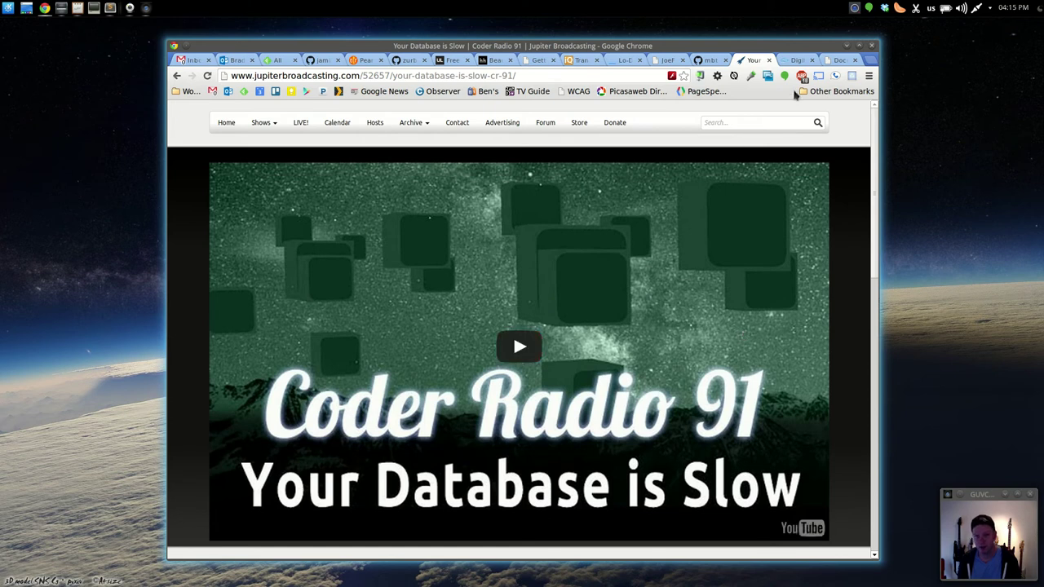
Step: From the DigitalOcean droplets list, start a new droplet with hostname test1
left_click(795, 61)
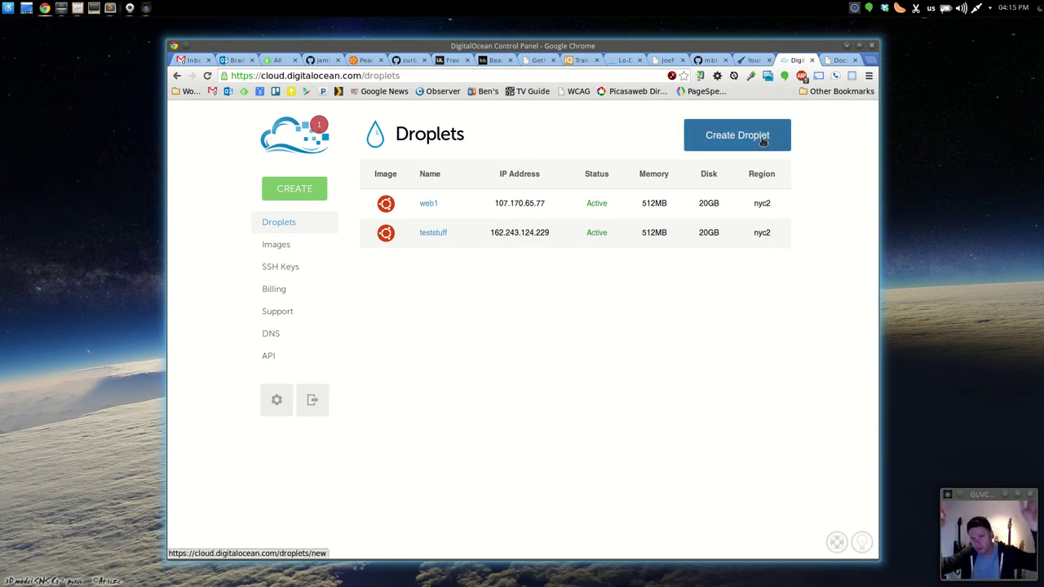
left_click(763, 141)
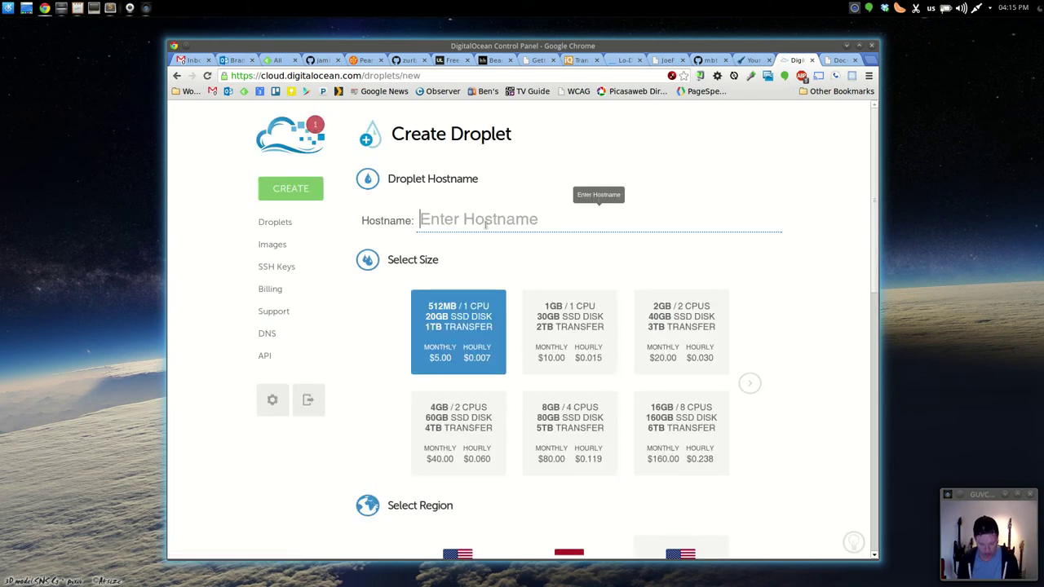
type("test1")
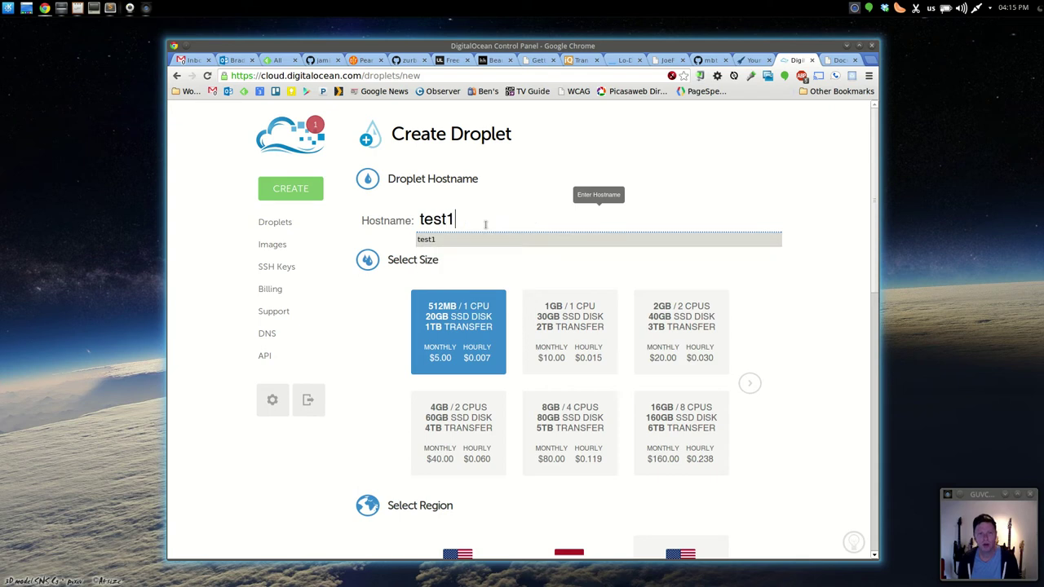
left_click(454, 241)
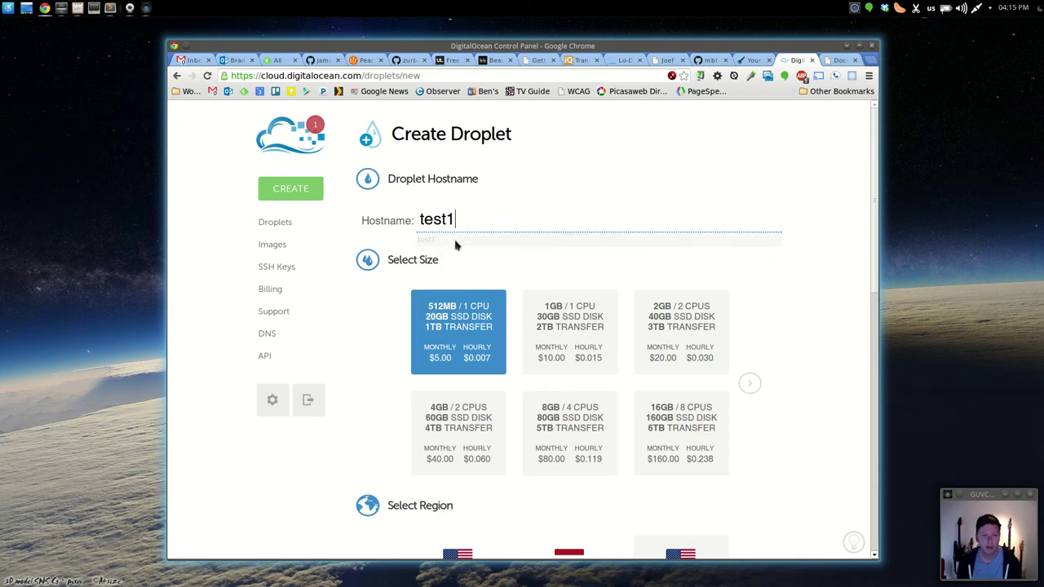
Step: Choose the Ubuntu 13.10 x64 image and create the test1 droplet
scroll(788, 312, "down", 2)
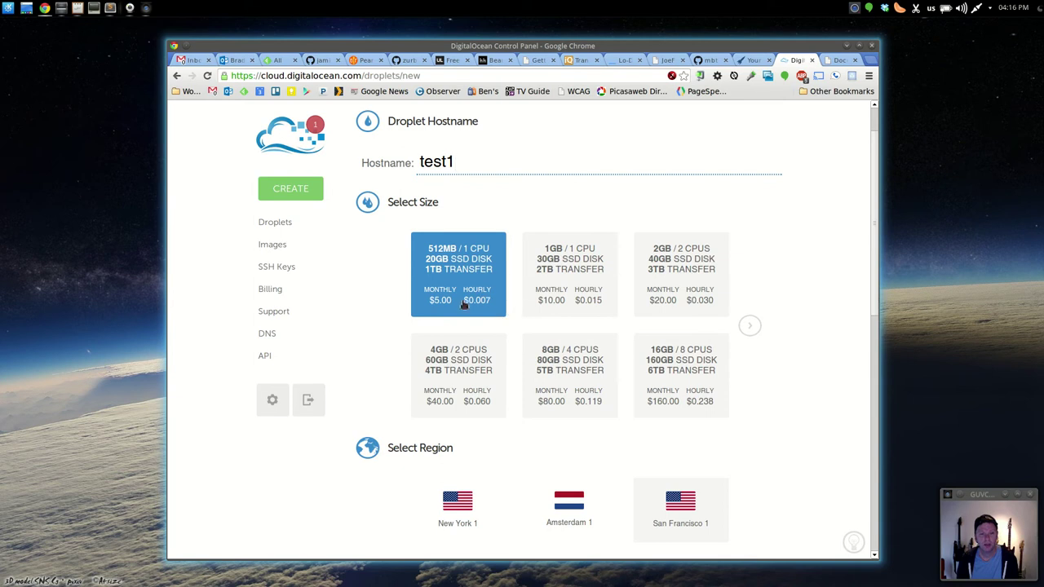
scroll(520, 306, "down", 3)
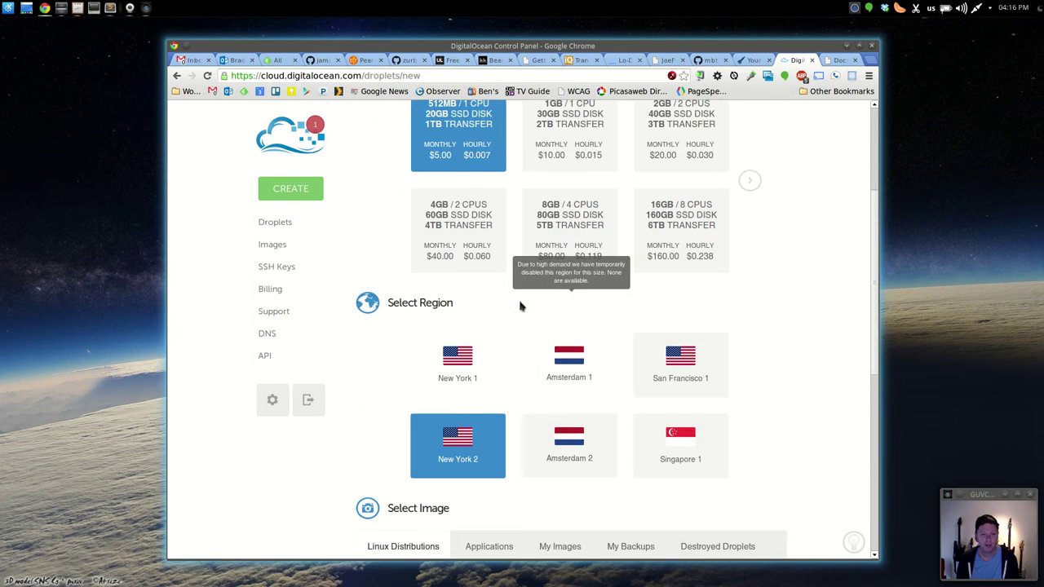
scroll(509, 319, "down", 3)
mouse_move(500, 203)
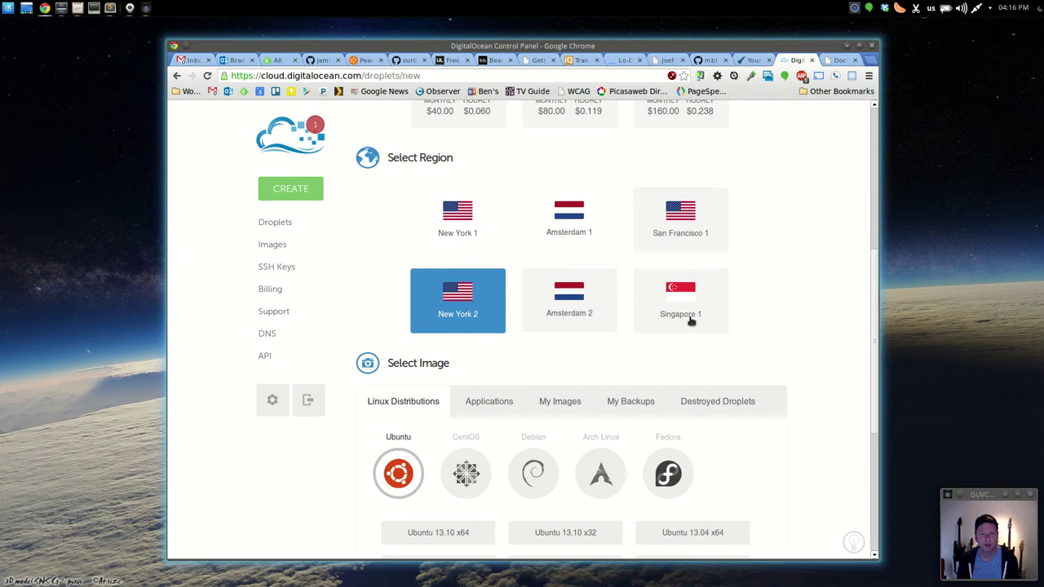
scroll(819, 296, "down", 2)
scroll(820, 295, "down", 2)
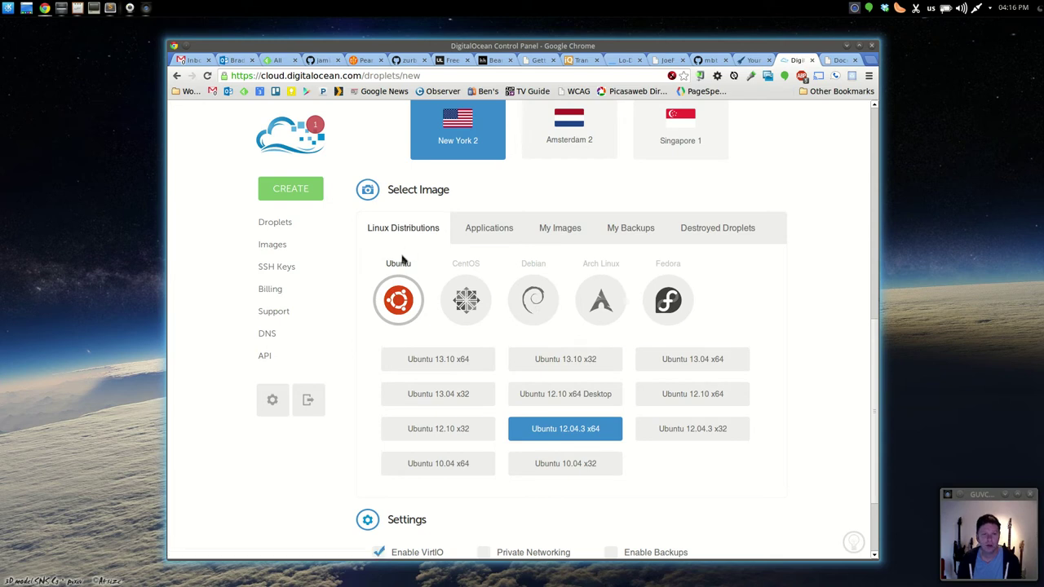
left_click(453, 360)
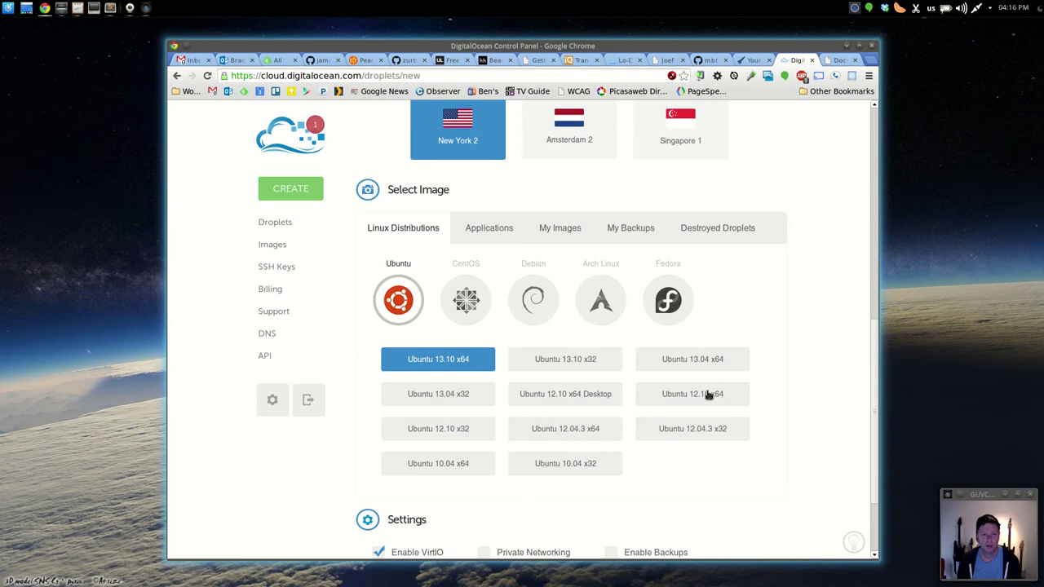
scroll(756, 361, "down", 3)
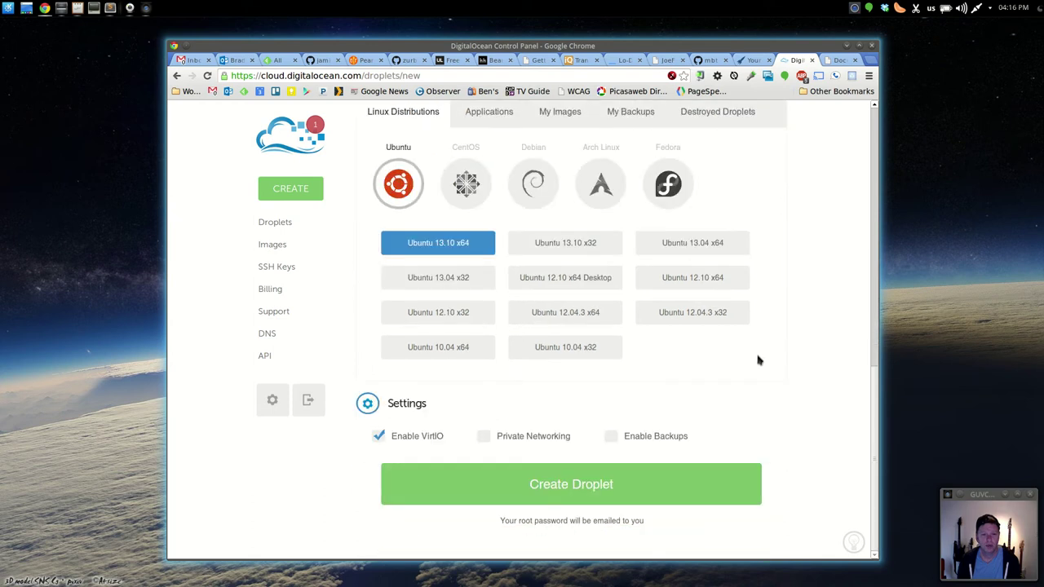
left_click(592, 492)
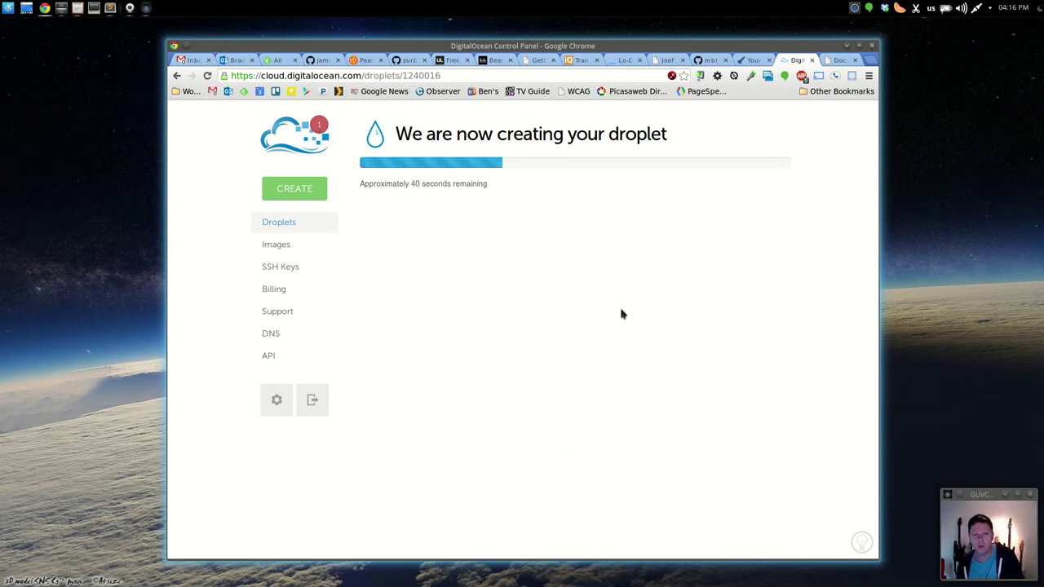
Step: Switch to the mbtiles-server server.js source on GitHub while the droplet builds
left_click(699, 62)
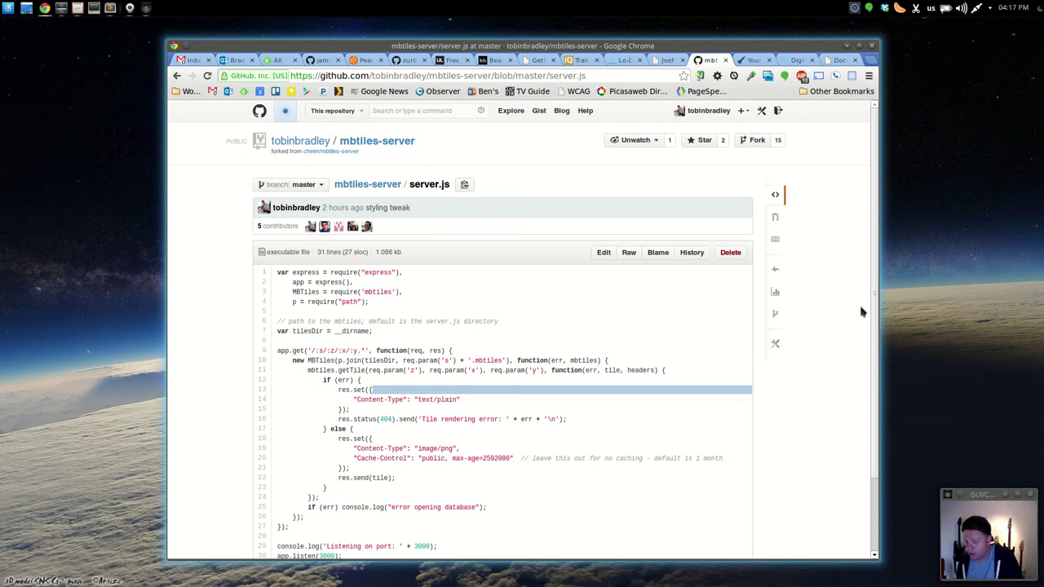
Step: Highlight the tile path parameters in the line 9 route of server.js
scroll(843, 316, "down", 2)
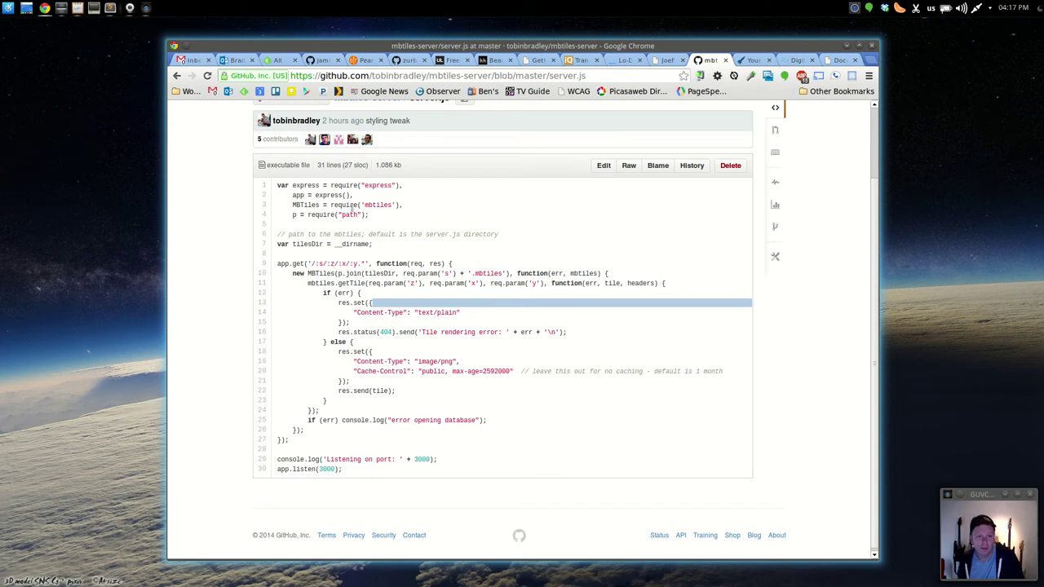
mouse_move(312, 264)
left_mouse_down()
mouse_move(364, 265)
mouse_move(326, 265)
left_mouse_up()
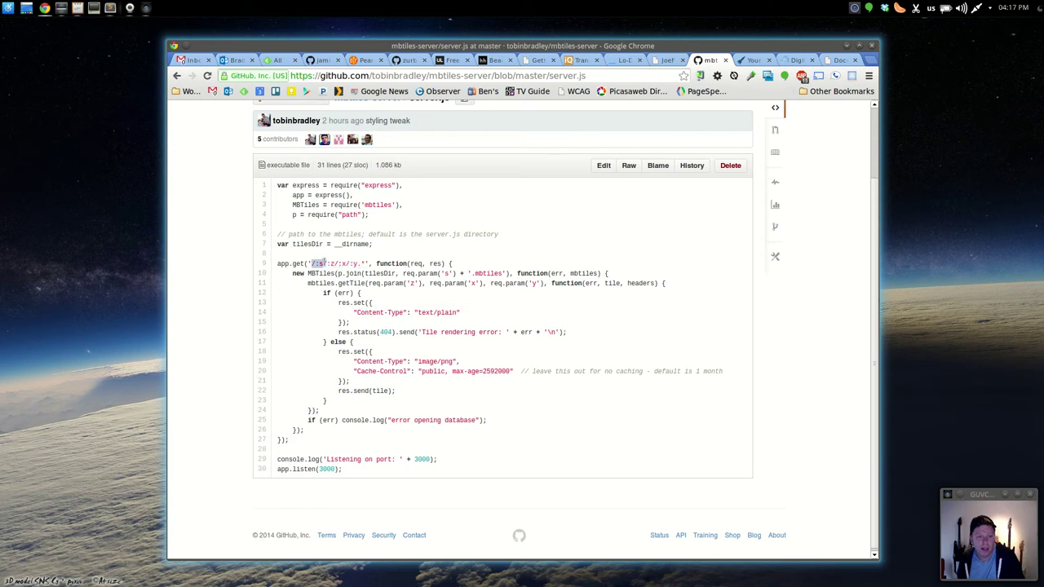
left_click(324, 264)
Step: Open the mbtiles-server repository main page, then switch to the Coder Radio 91 tab
scroll(529, 380, "up", 2)
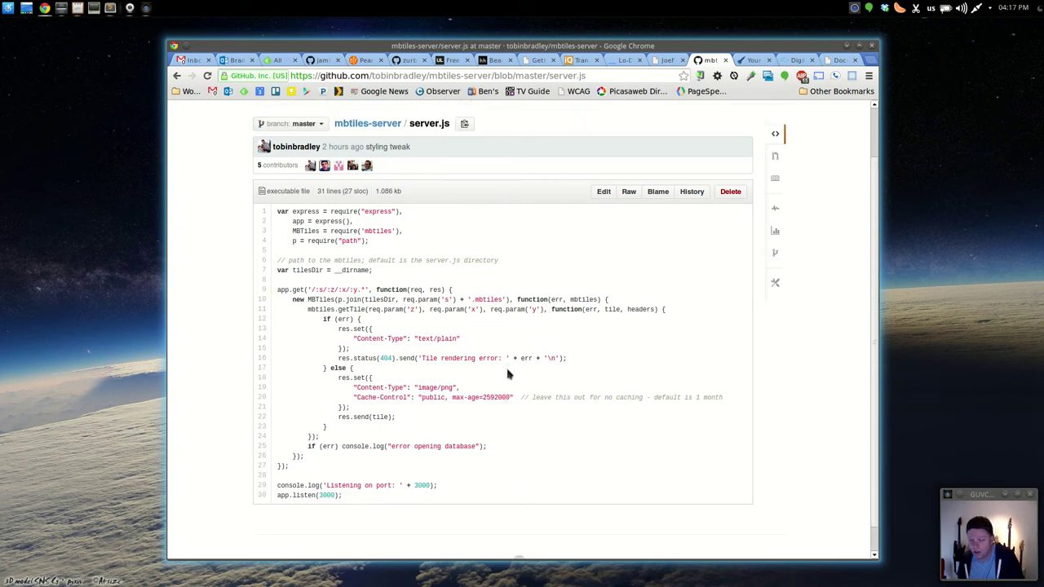
scroll(507, 374, "up", 2)
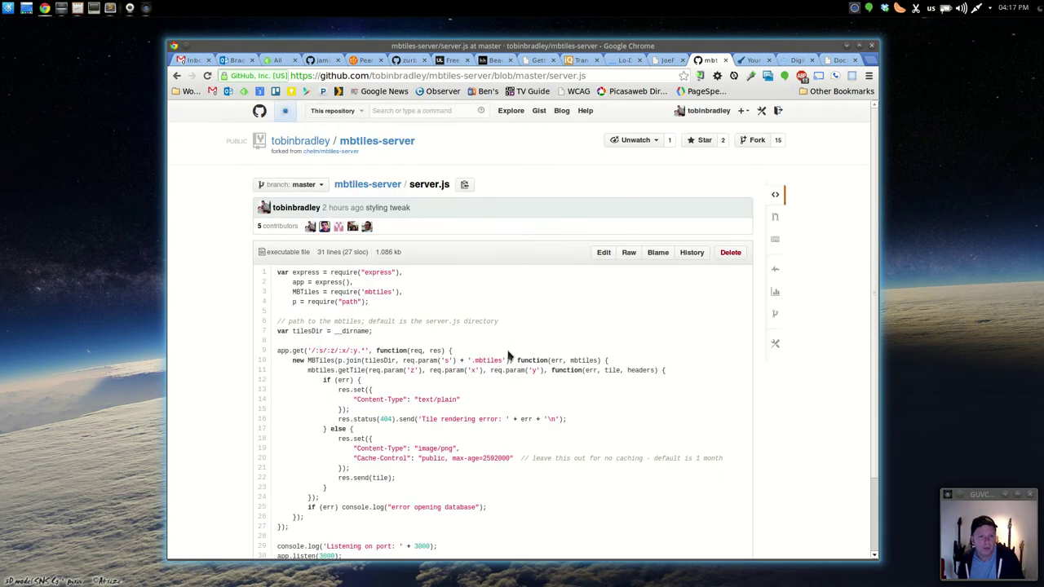
left_click(374, 184)
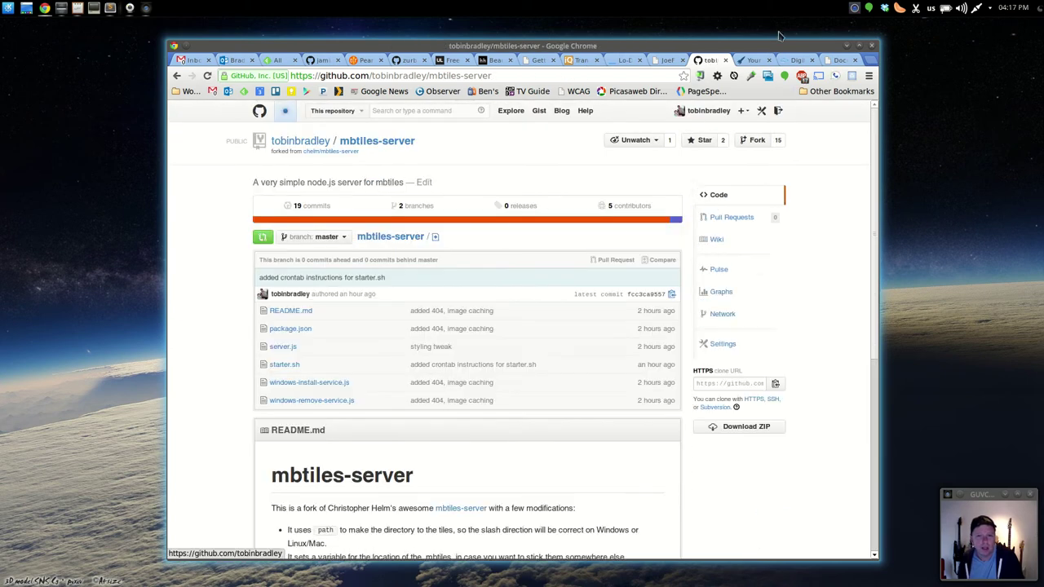
left_click(747, 61)
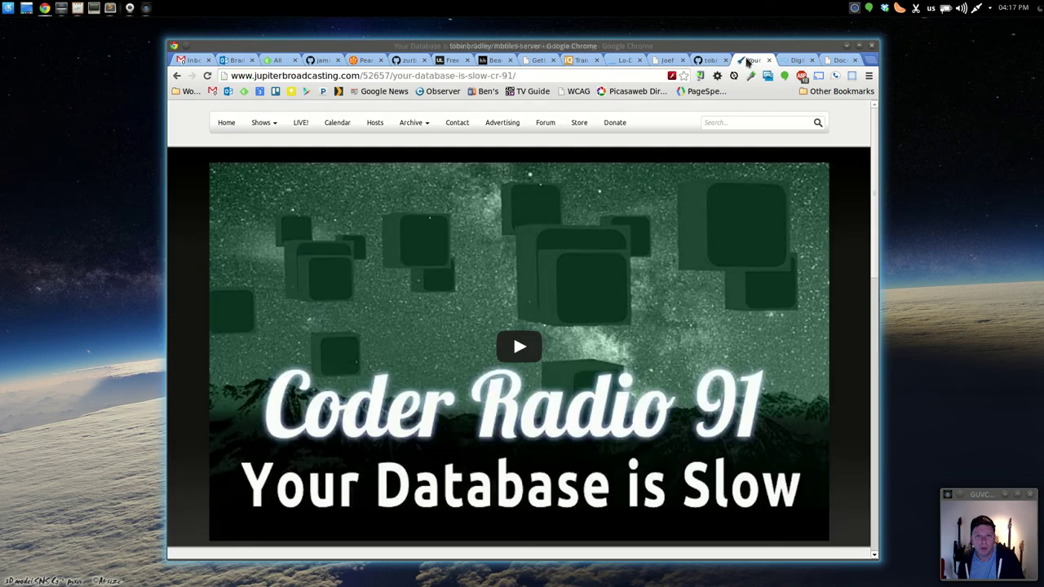
Step: Return to the test1 droplet page and open a terminal with enlarged text on the right
left_click(792, 61)
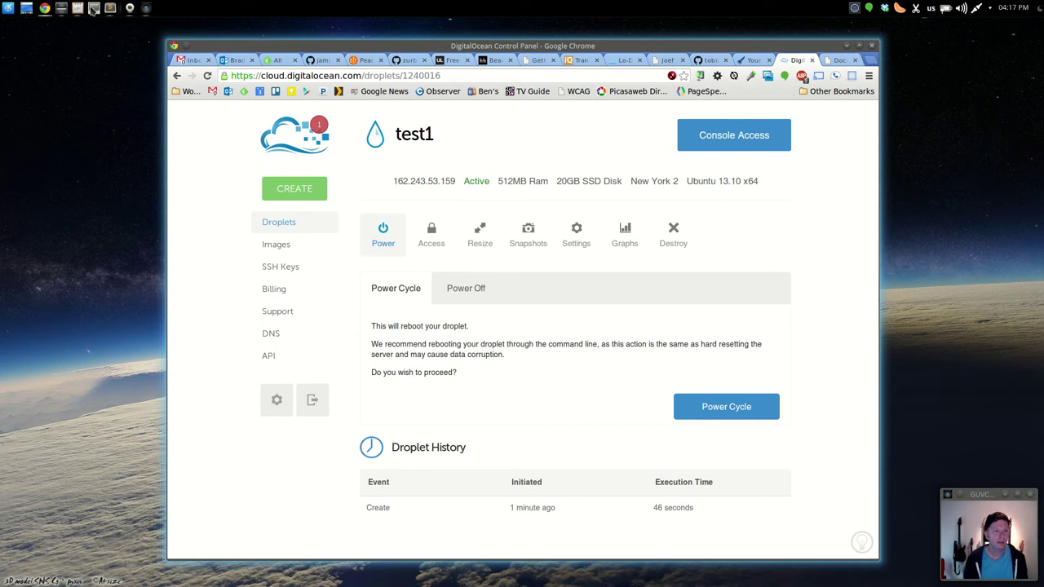
left_click(94, 9)
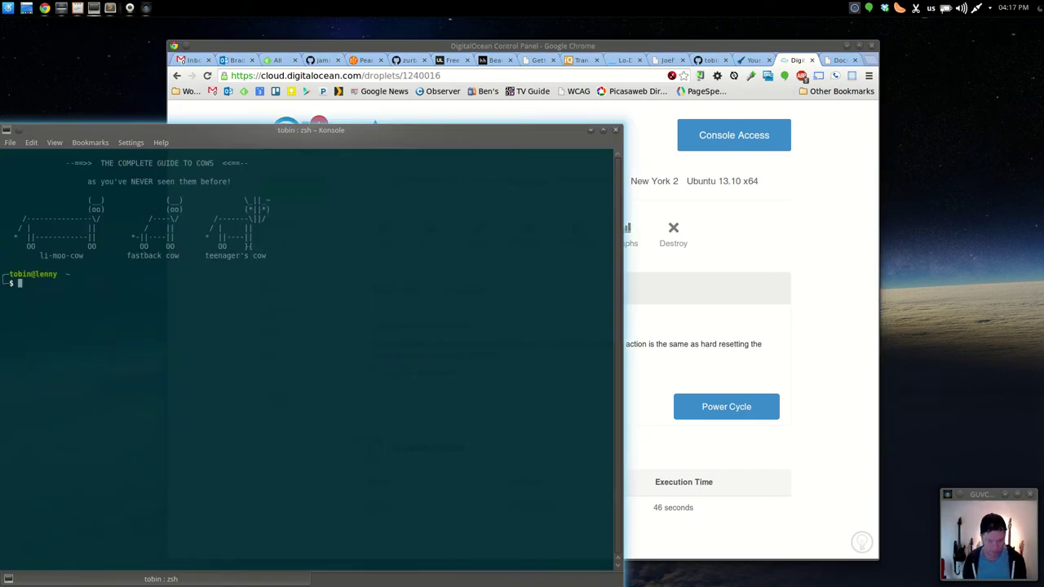
key("ctrl+plus")
key("ctrl+plus")
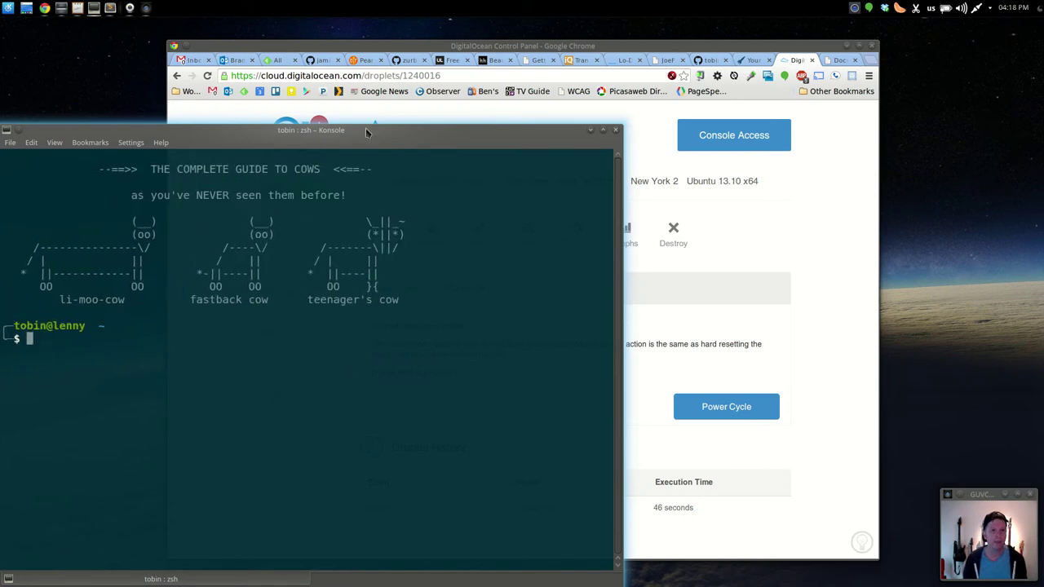
left_click_drag(367, 132, 760, 88)
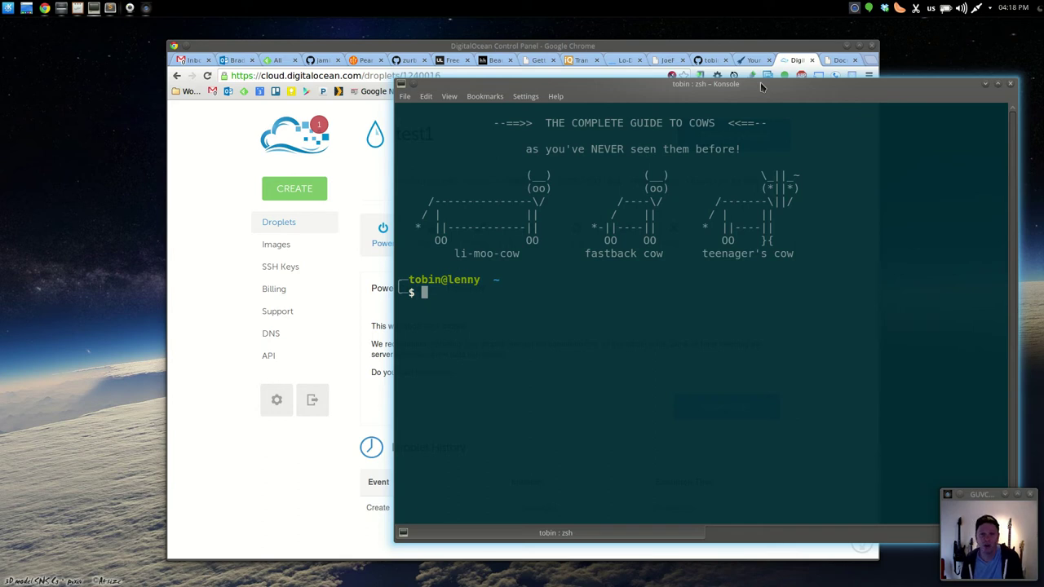
Step: Shift the browser left and copy the droplet IP 162.243.53.159 for the terminal
left_click(317, 51)
left_click_drag(317, 49, 205, 46)
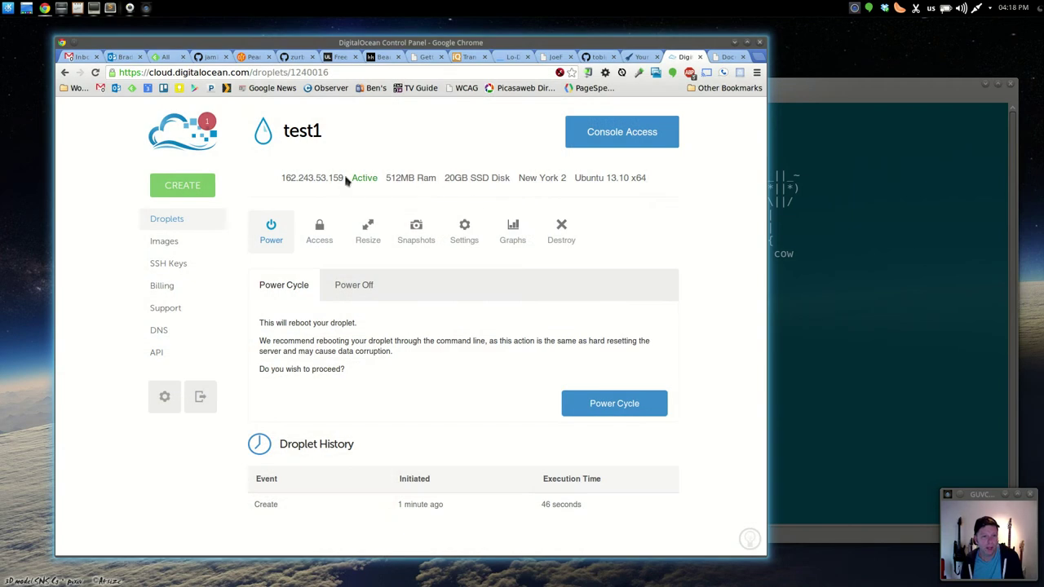
left_click_drag(346, 181, 282, 181)
key("ctrl+c")
left_click(857, 368)
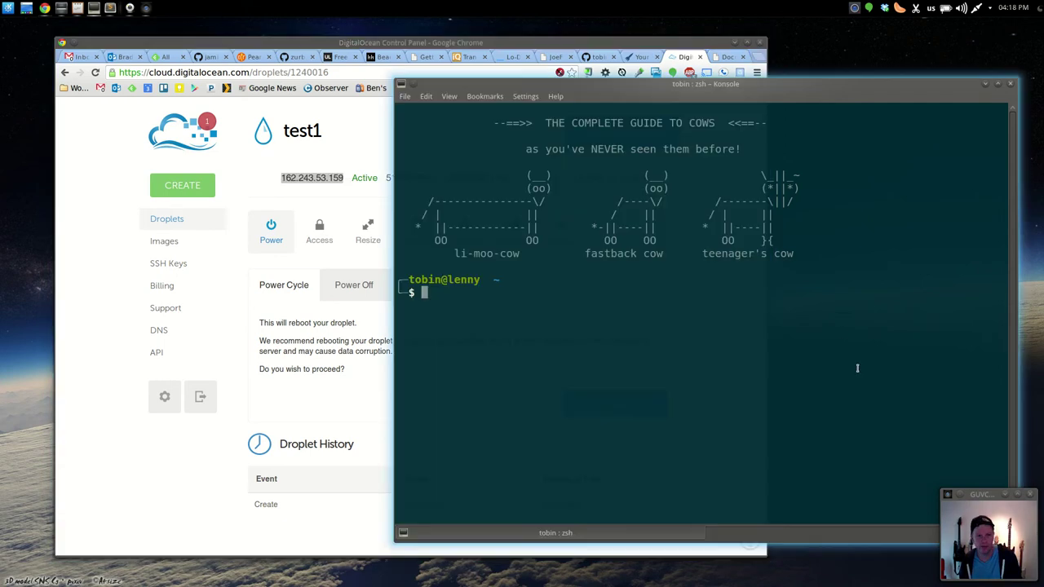
Step: Ping 162.243.53.159 and stop it to see the reply statistics
type("ping")
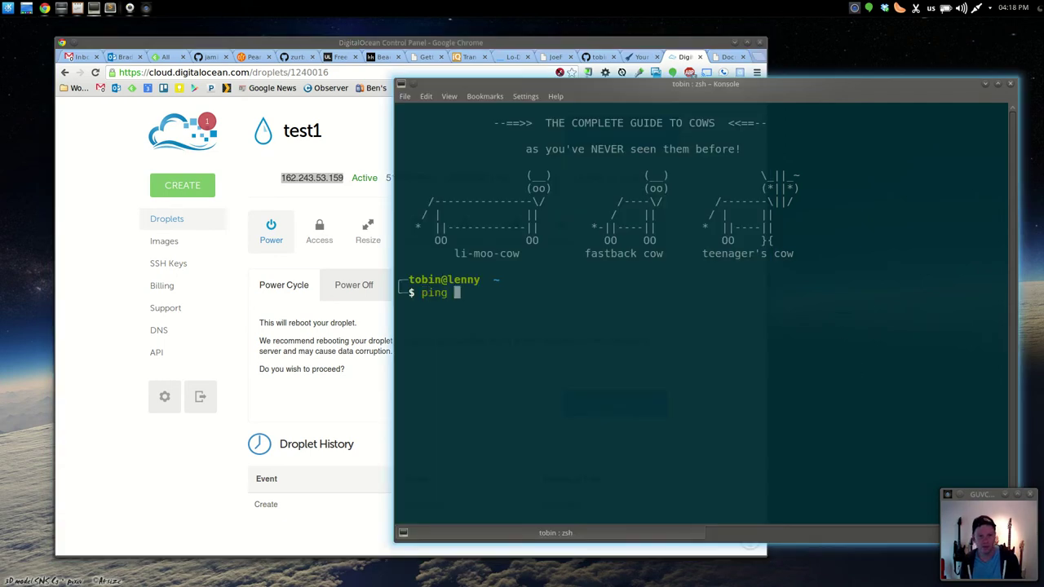
middle_click(857, 367)
key("Return")
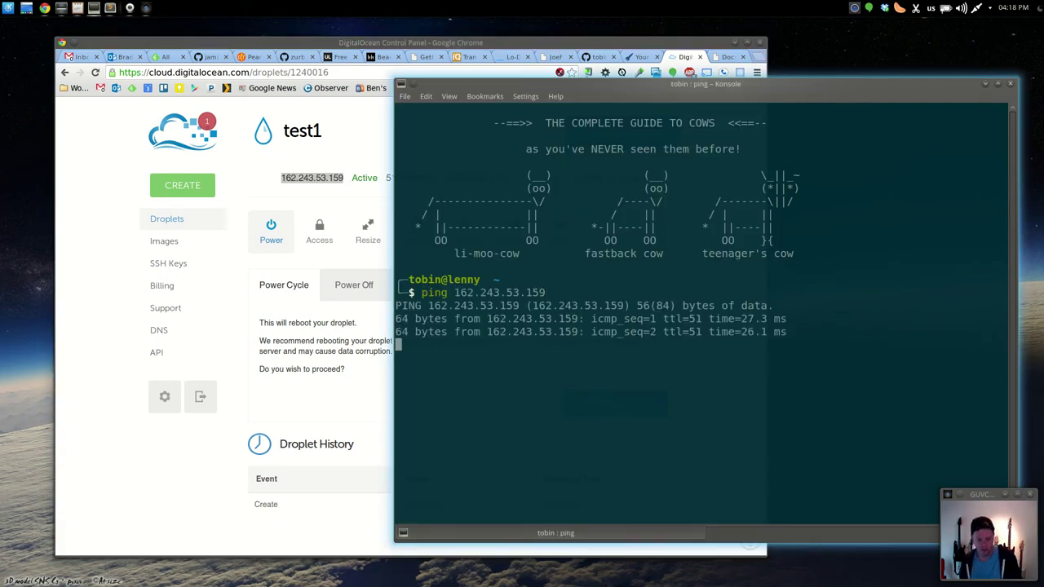
key("ctrl+c")
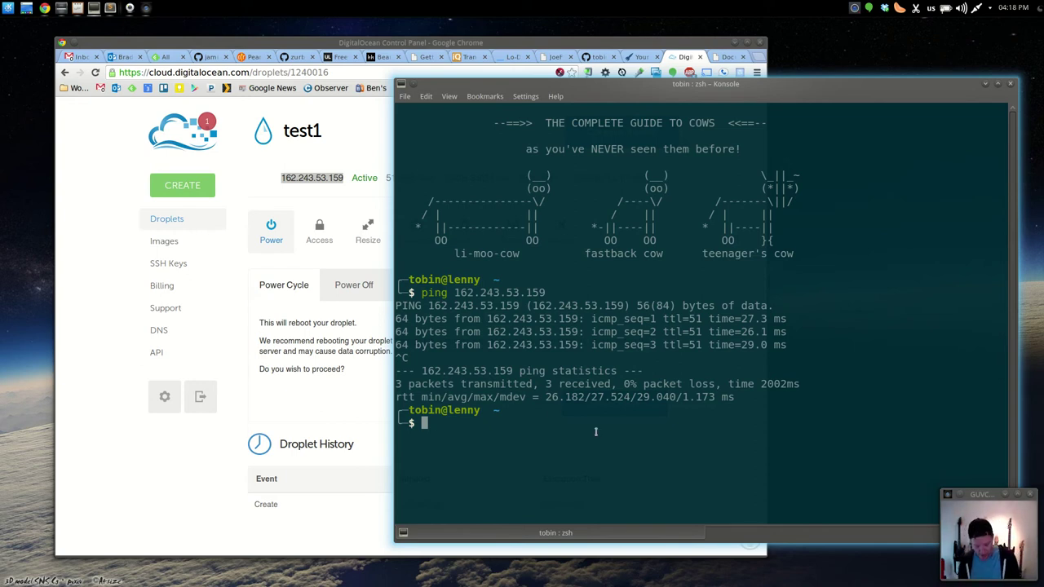
type("ssh root")
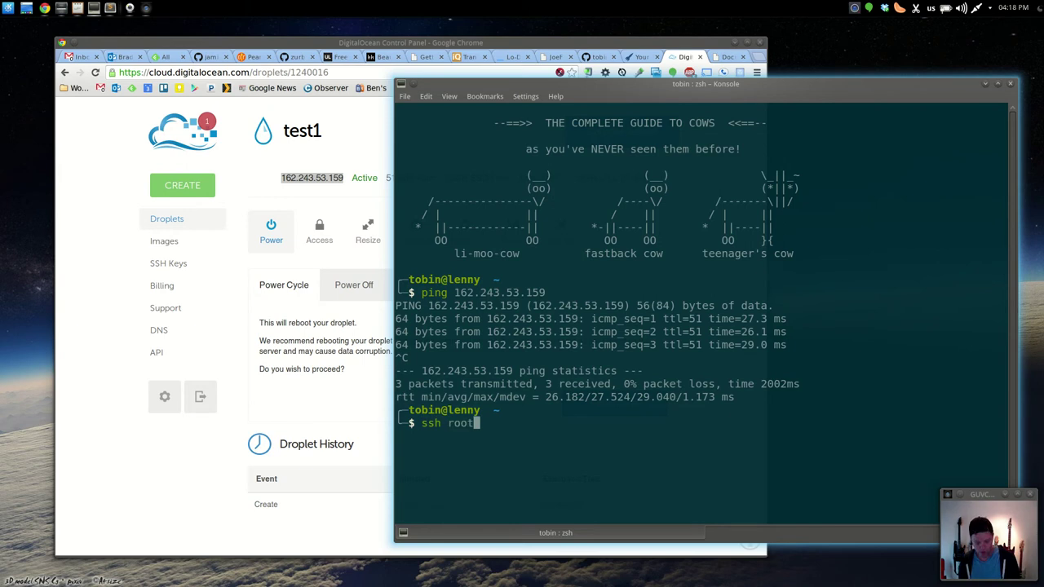
type("@")
key("ctrl+shift+v")
left_click(82, 57)
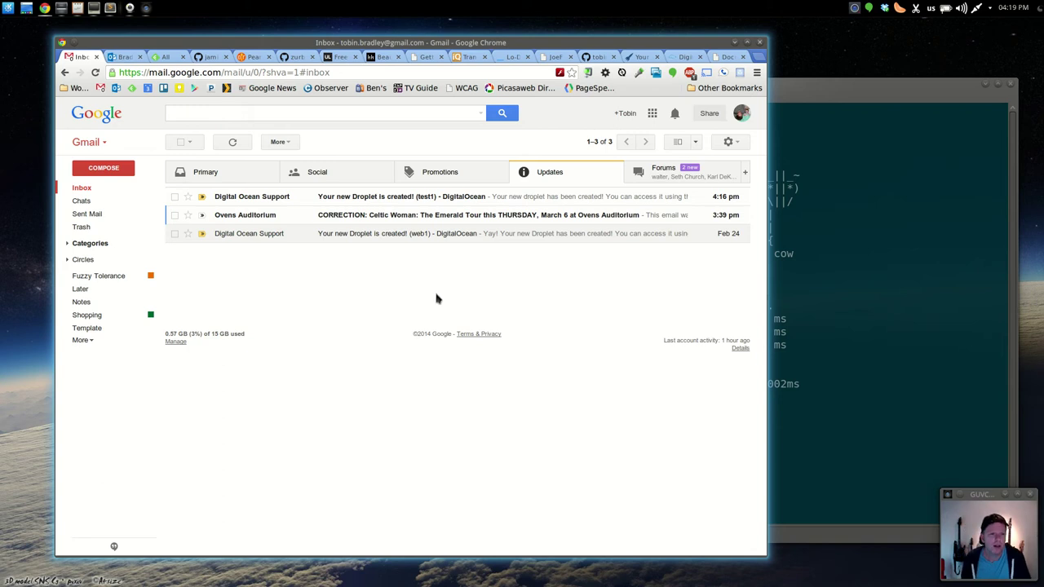
Step: Copy the root password from the test1 droplet email and run the ssh login, hitting a host key warning
left_click(443, 199)
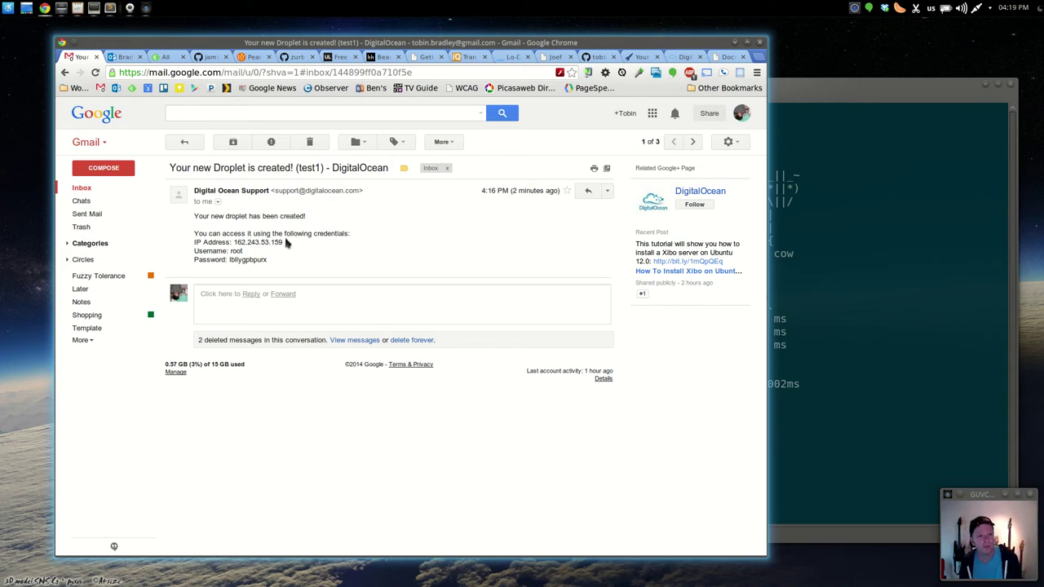
double_click(250, 259)
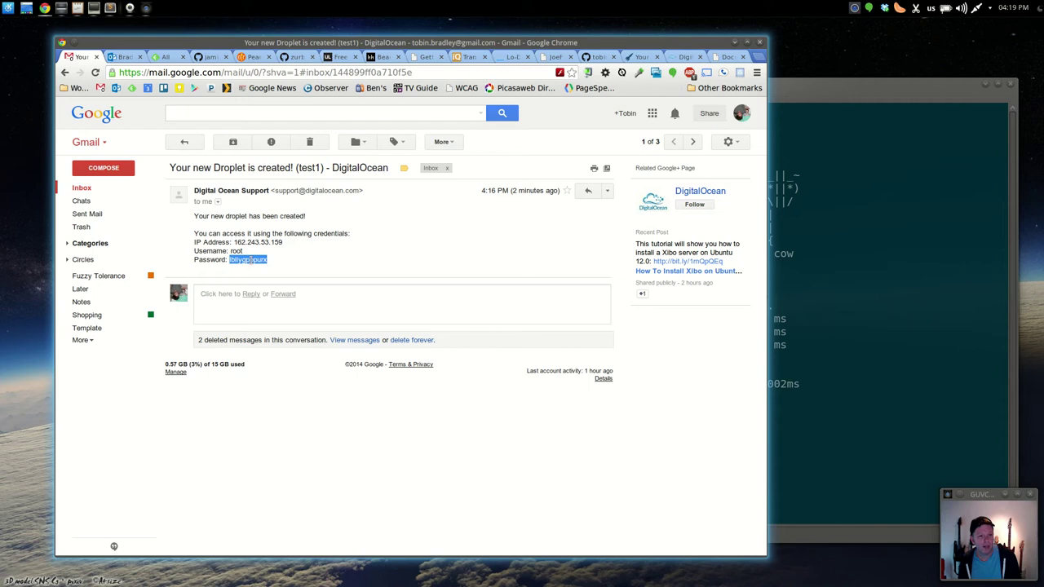
left_click(853, 266)
key("Return")
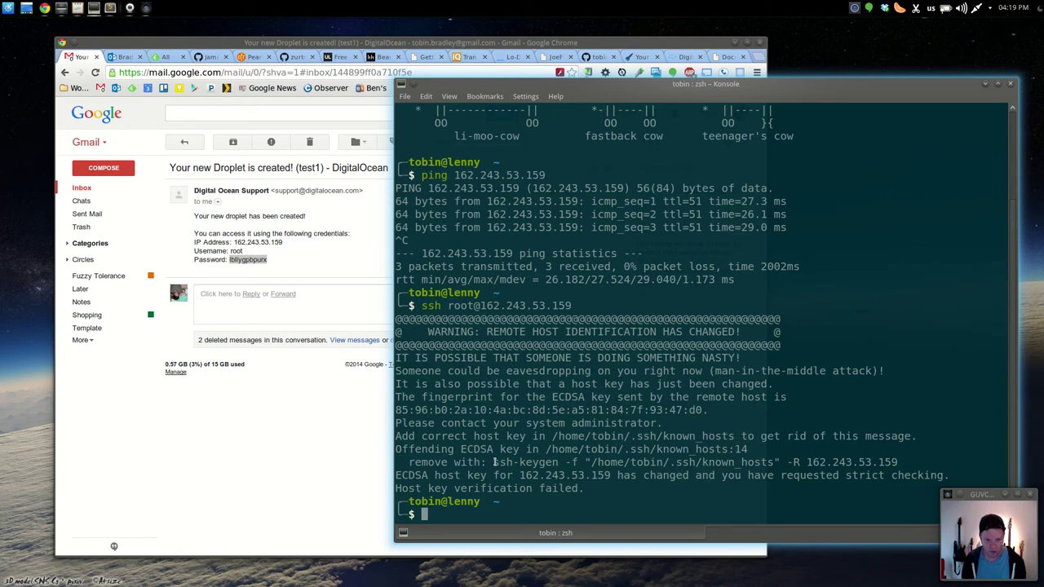
Step: Run the suggested ssh-keygen -R command to remove the stale host key for 162.243.53.159
left_click_drag(492, 463, 897, 463)
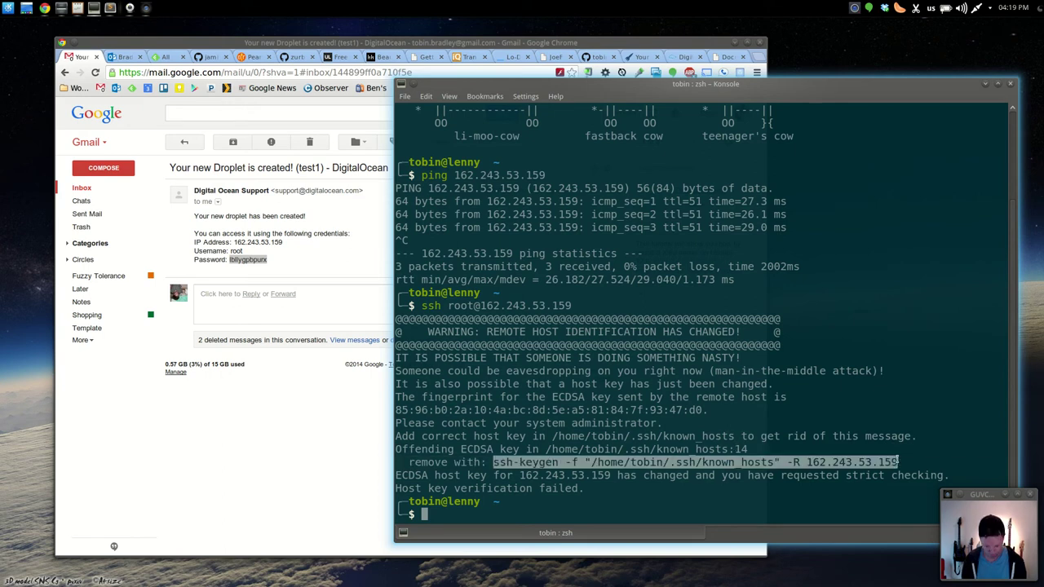
key("Return")
left_click(717, 509)
key("ctrl+shift+v")
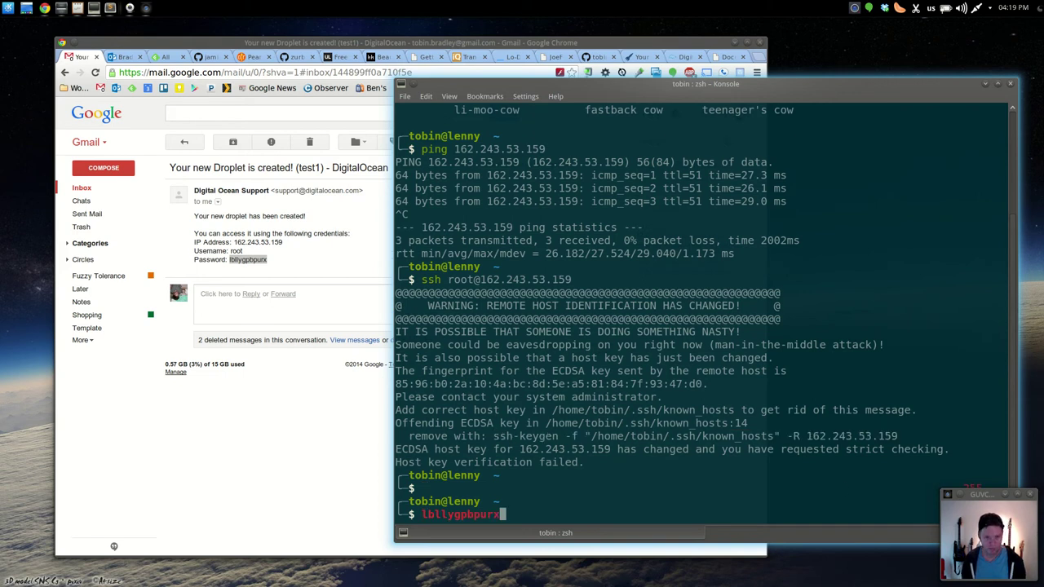
key("BackSpace")
key("BackSpace")
key("BackSpace")
key("BackSpace")
key("BackSpace")
key("BackSpace")
key("BackSpace")
key("BackSpace")
key("BackSpace")
key("BackSpace")
key("BackSpace")
key("BackSpace")
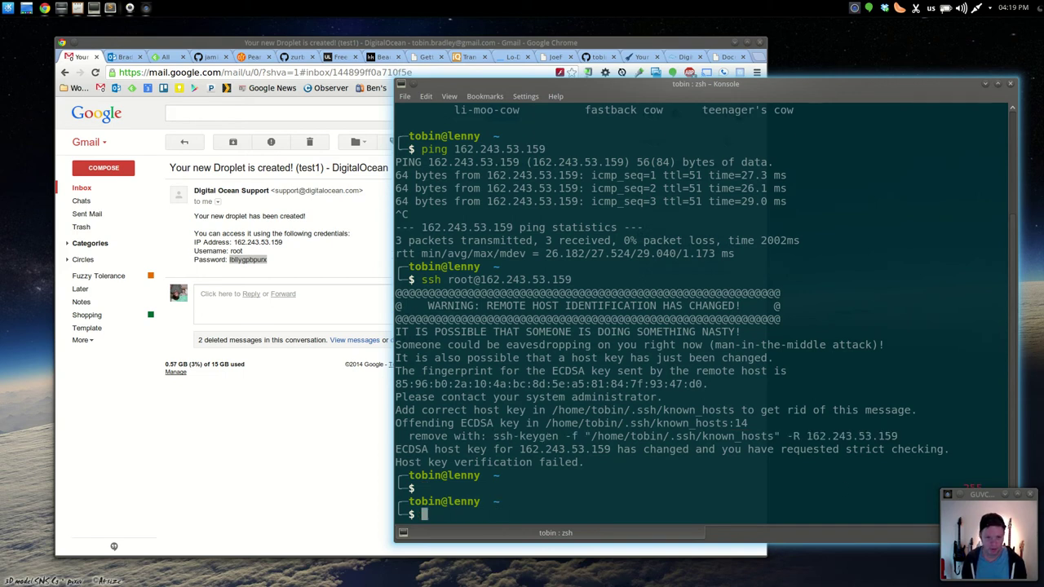
left_click_drag(493, 435, 896, 435)
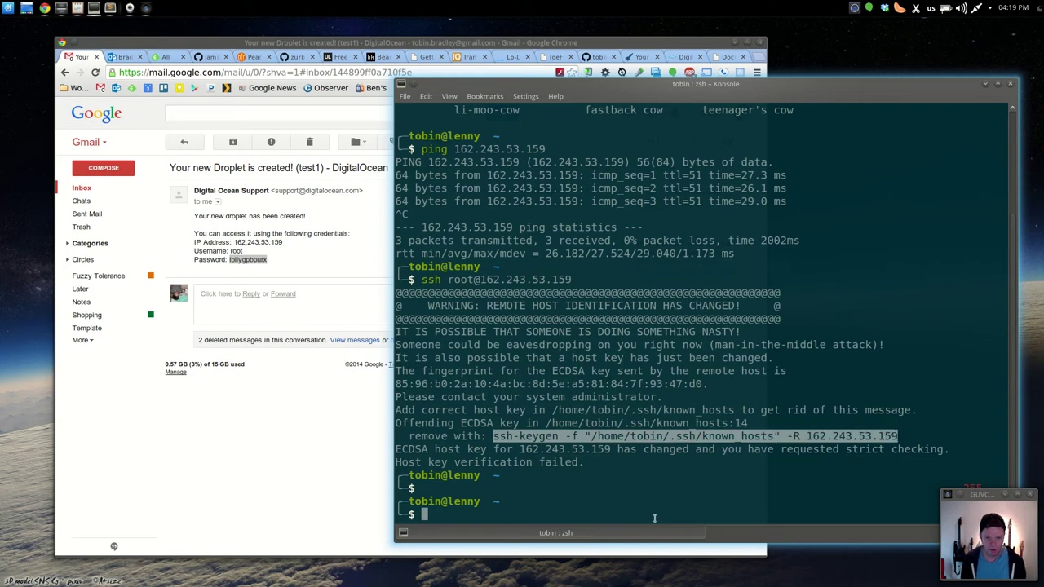
middle_click(654, 514)
key("Return")
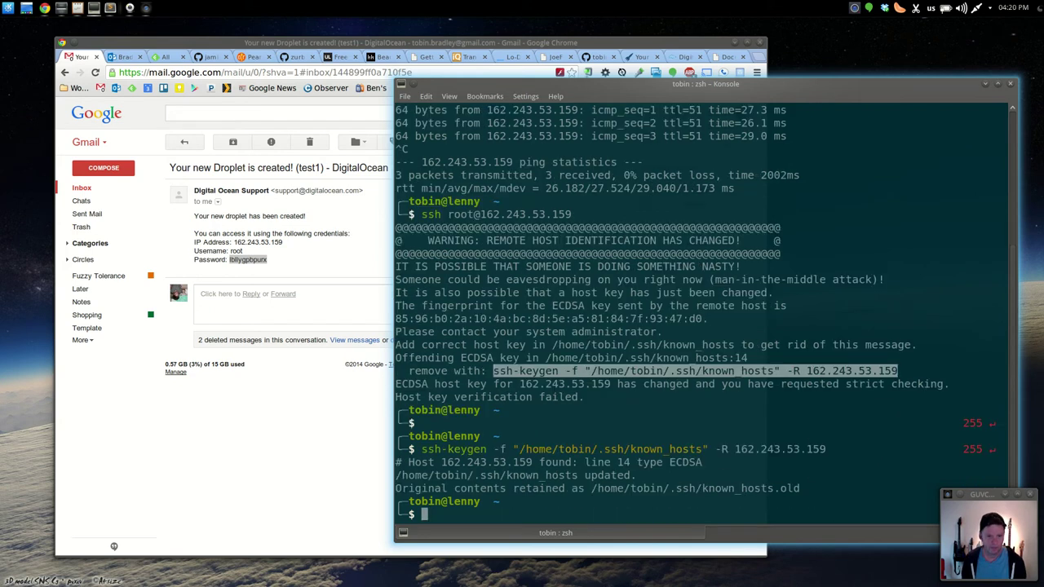
Step: Rerun the ssh root login and accept the droplet's new host key with yes
key("Up")
key("Up")
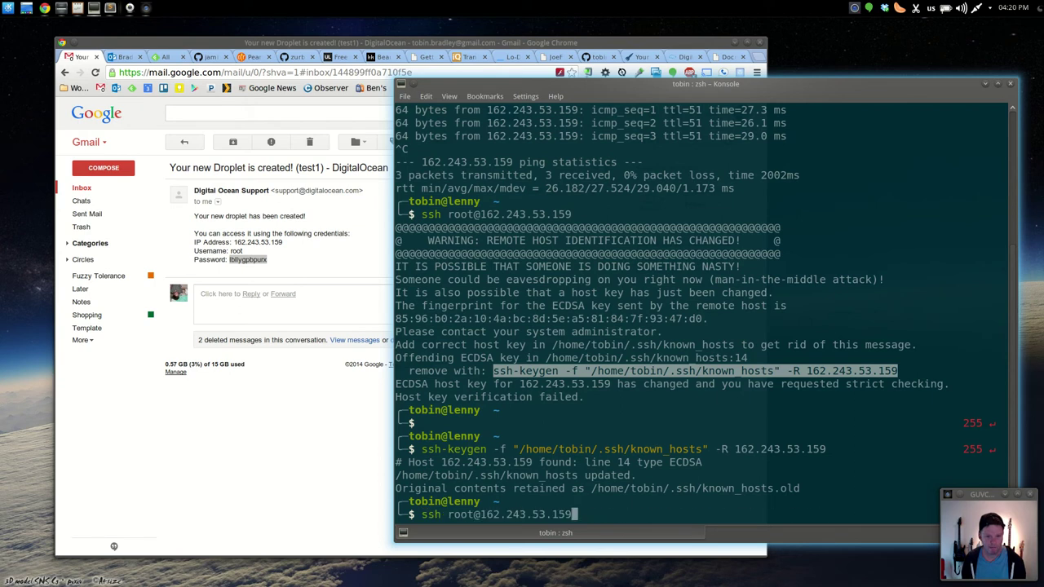
key("Return")
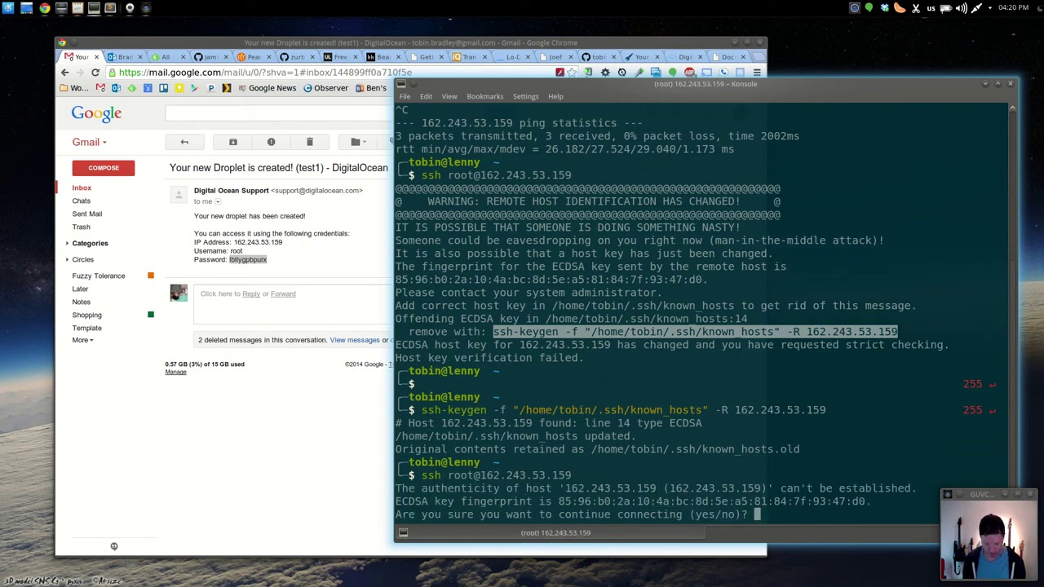
type("yes")
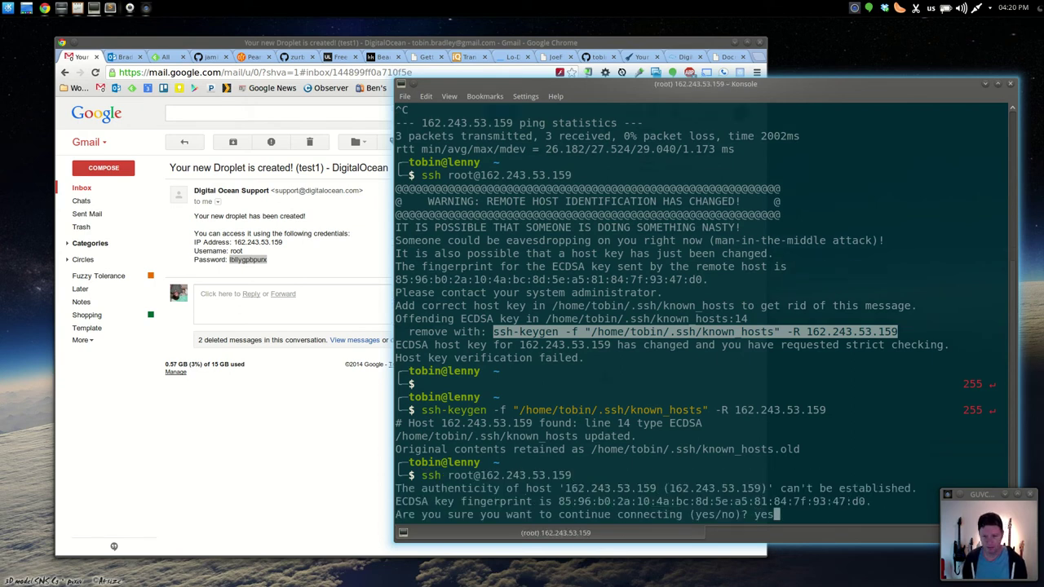
key("Return")
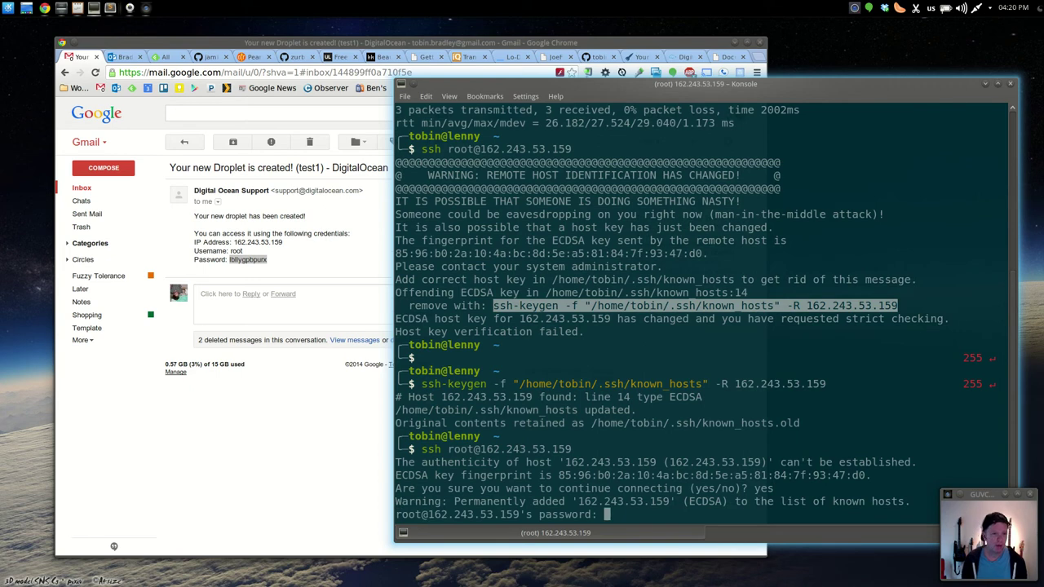
Step: Paste the root password from the droplet email to log in to test1
left_click(299, 272)
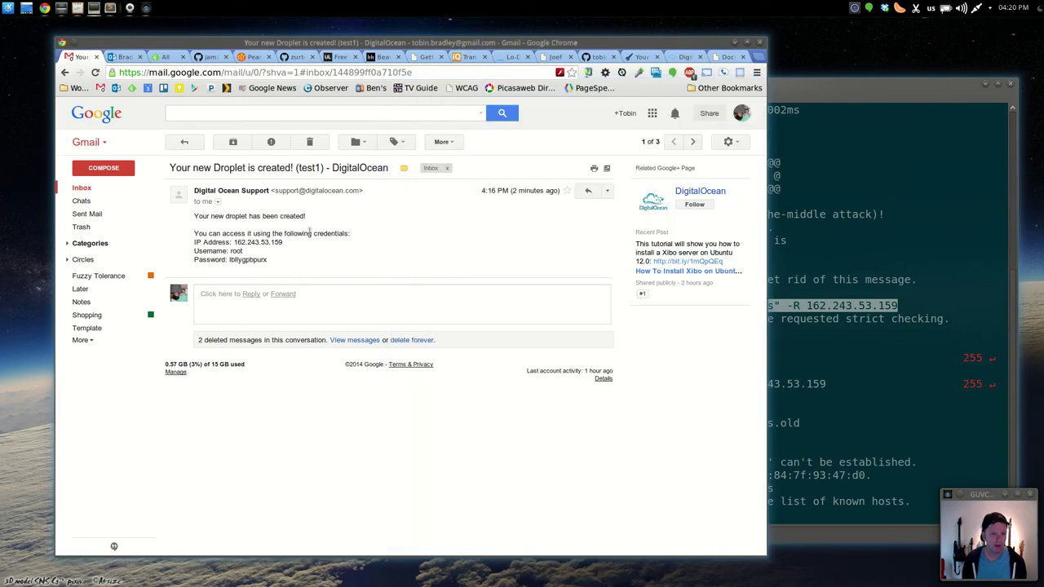
double_click(248, 259)
left_click(875, 420)
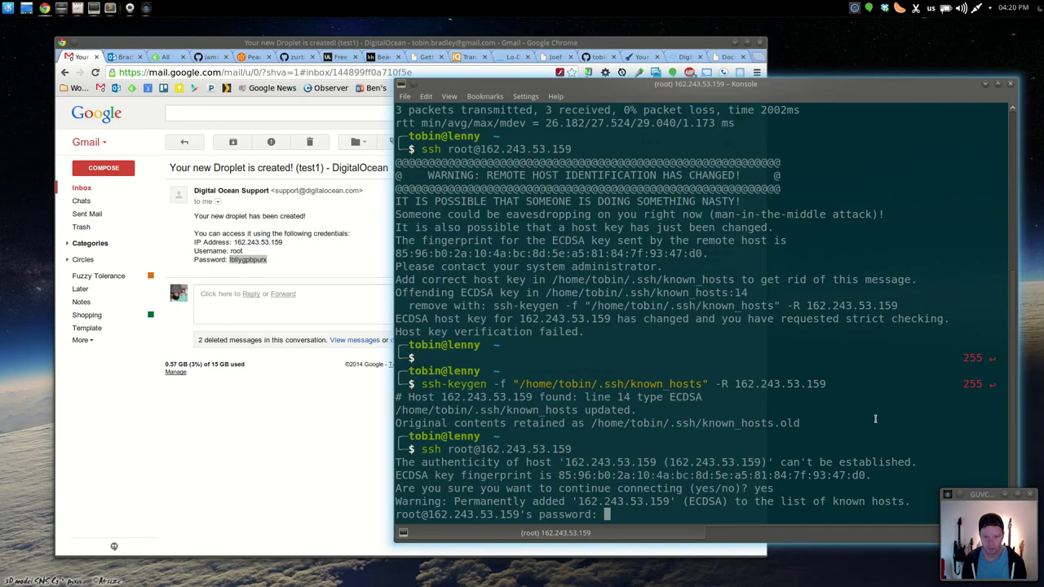
key("shift+Insert")
key("Return")
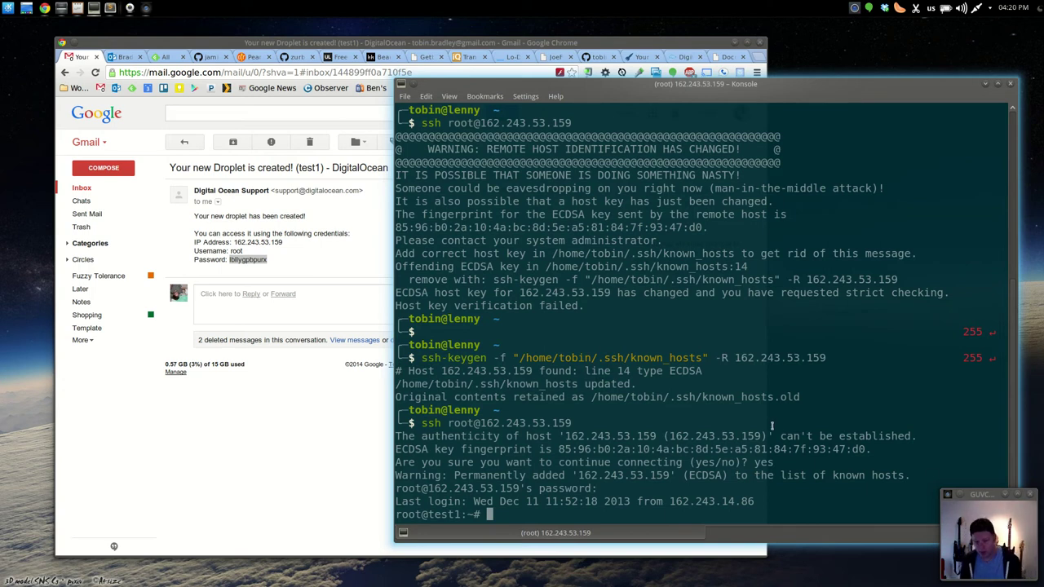
Step: Run apt-get install for build-essential, git, nodejs, nodejs-legacy and npm on test1
left_click_drag(694, 96, 670, 153)
type("apt-")
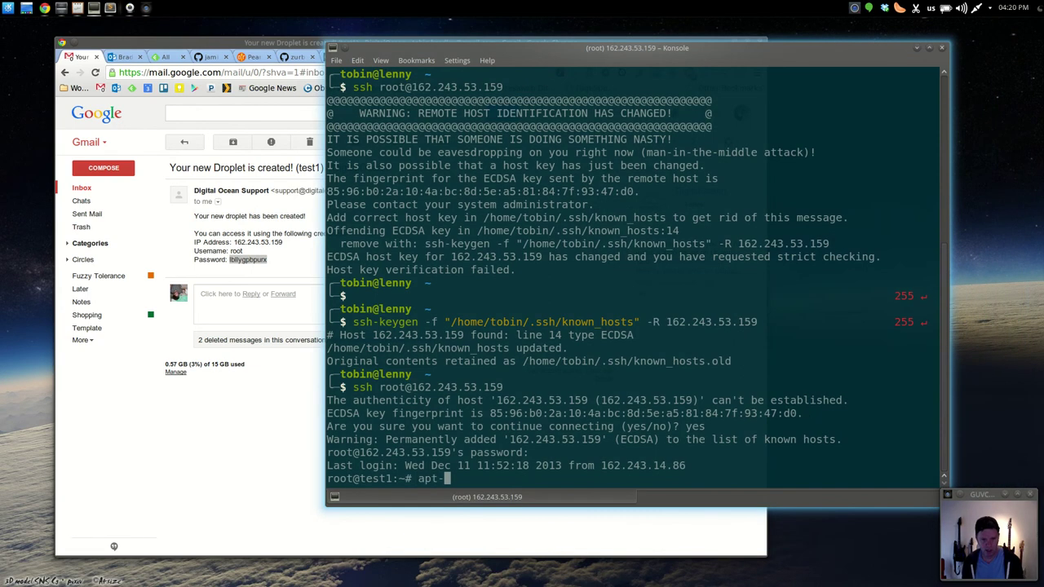
type("get install node")
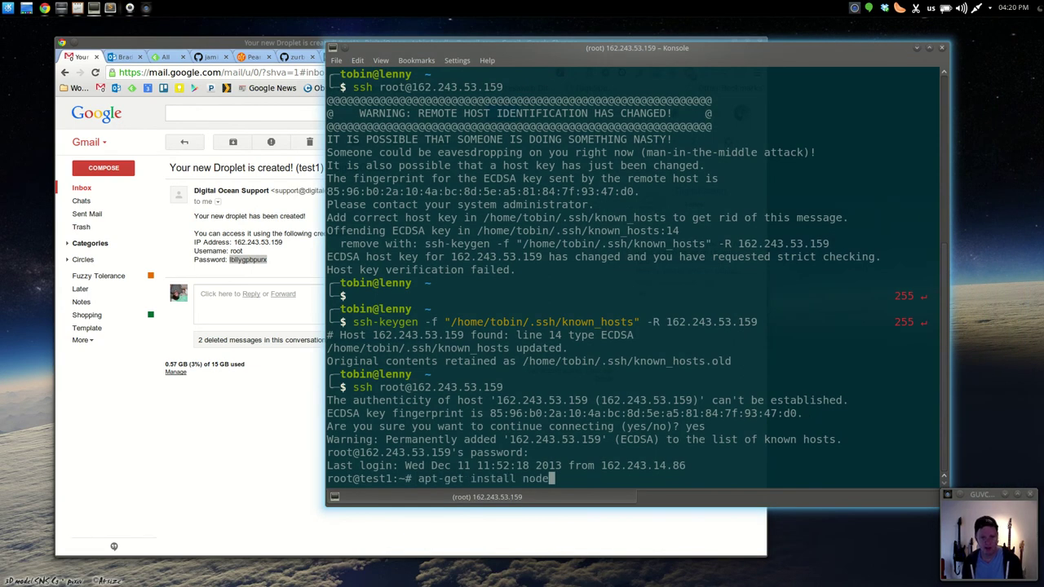
type("js nodejs-legacy")
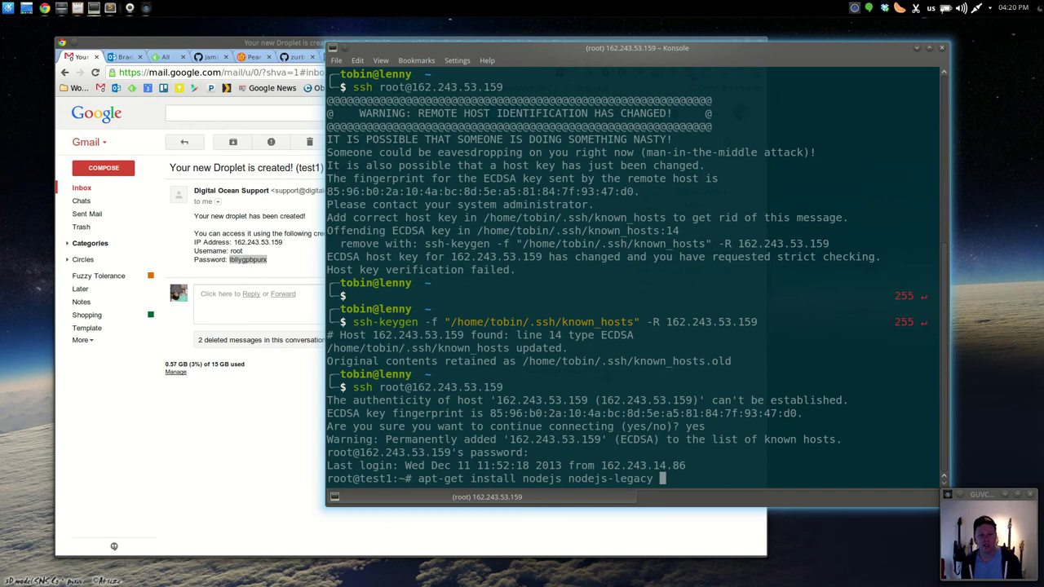
type("npm git")
key("Return")
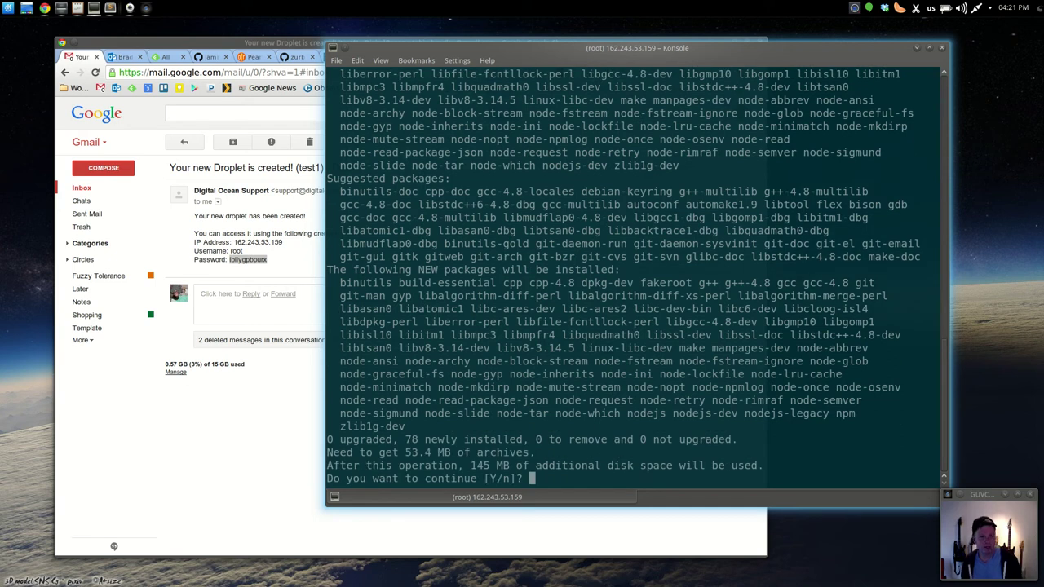
Step: Confirm the apt-get prompt with y so git, nodejs and npm 1.2.18 finish installing
type("y")
key("Return")
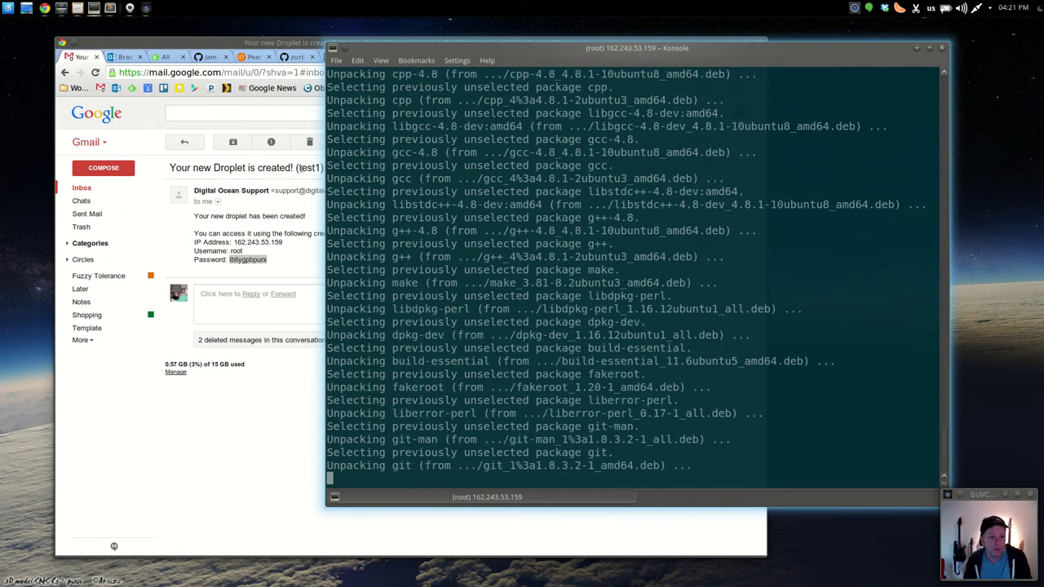
left_click_drag(264, 42, 239, 45)
left_click(812, 52)
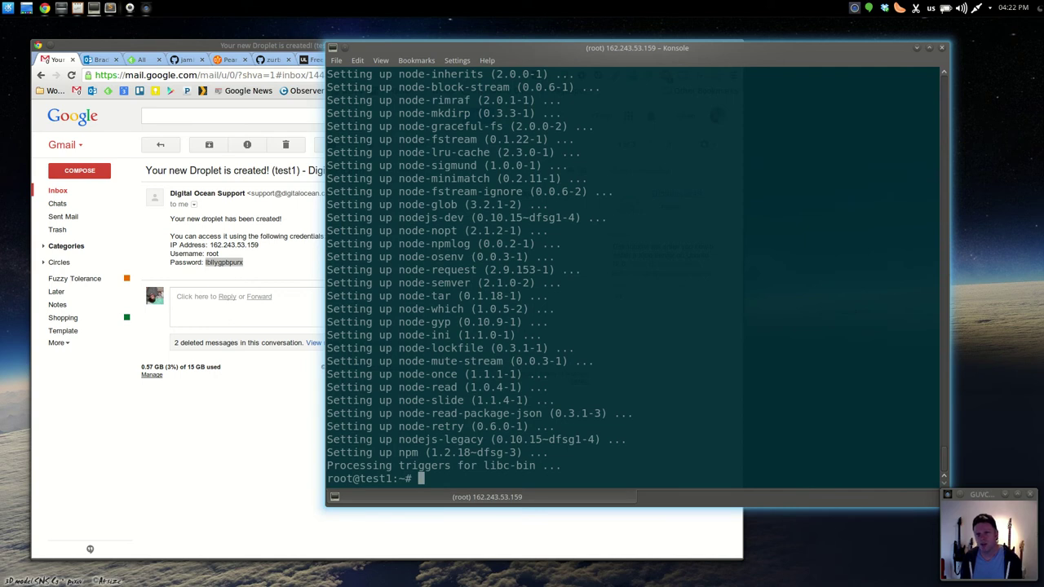
Step: Create the /opt/apps directory on the droplet and move into it
type("cd /opt")
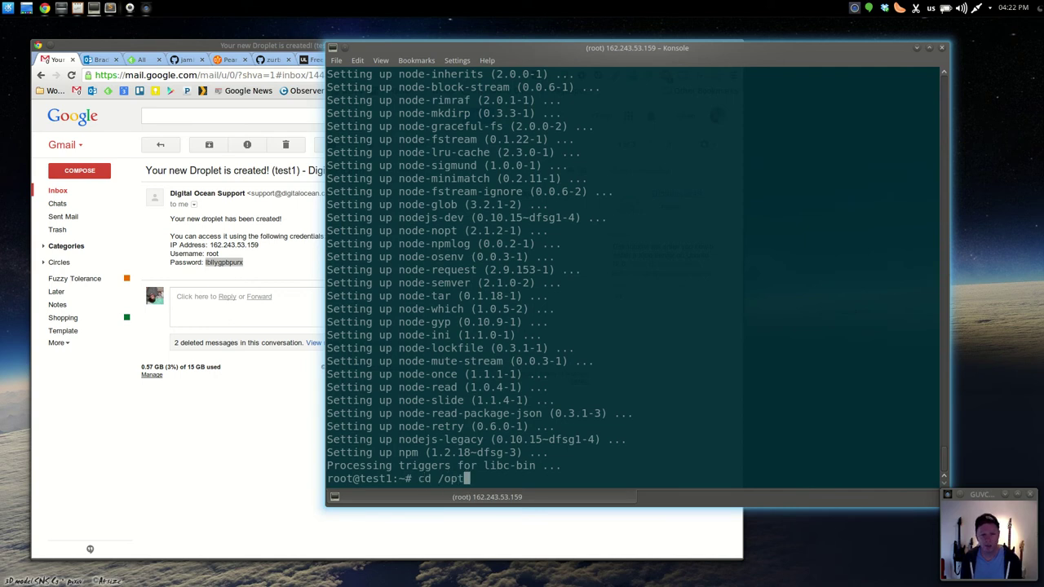
key("Return")
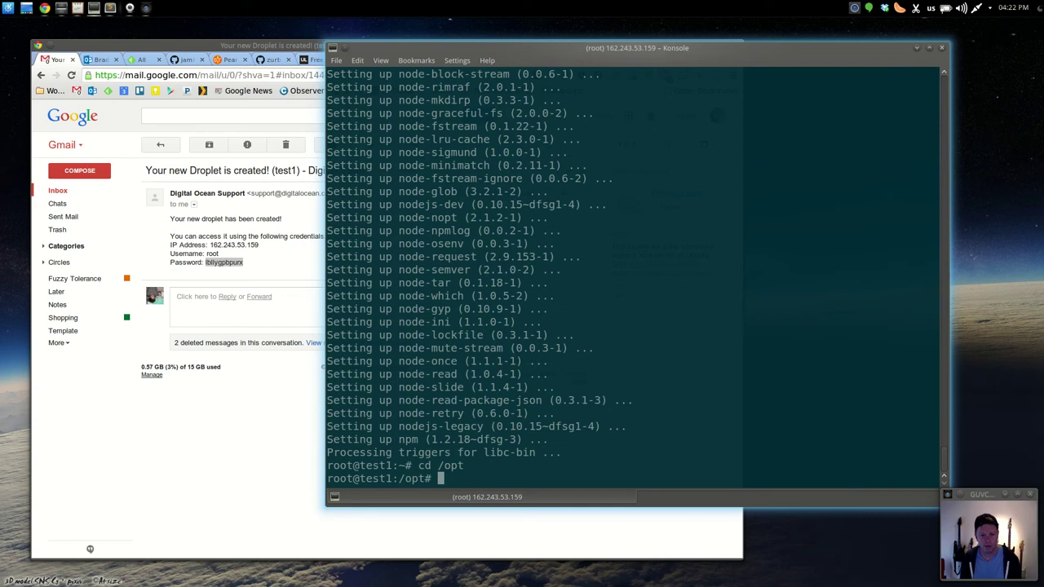
type("mkdir apps")
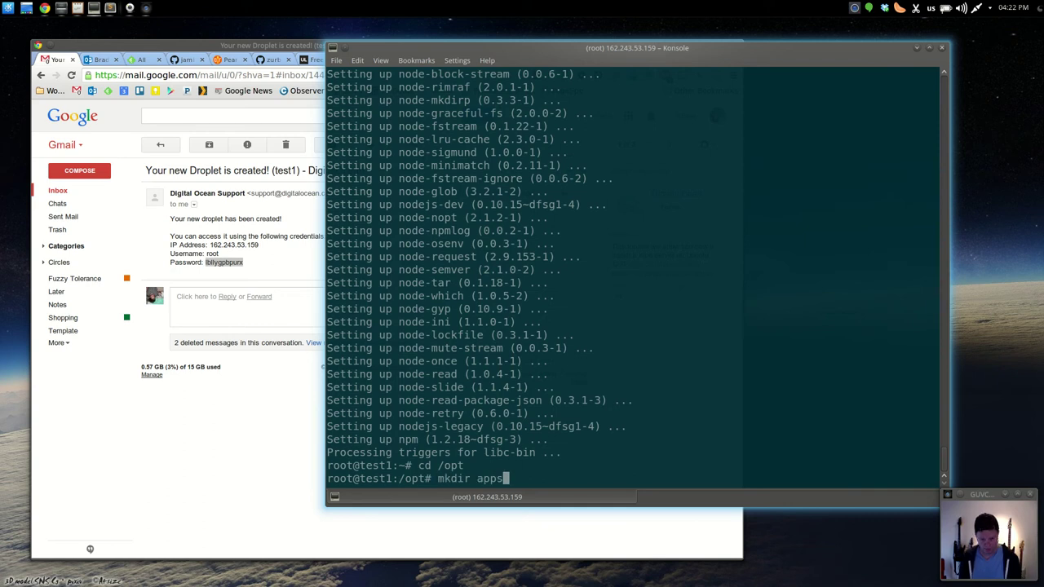
key("Return")
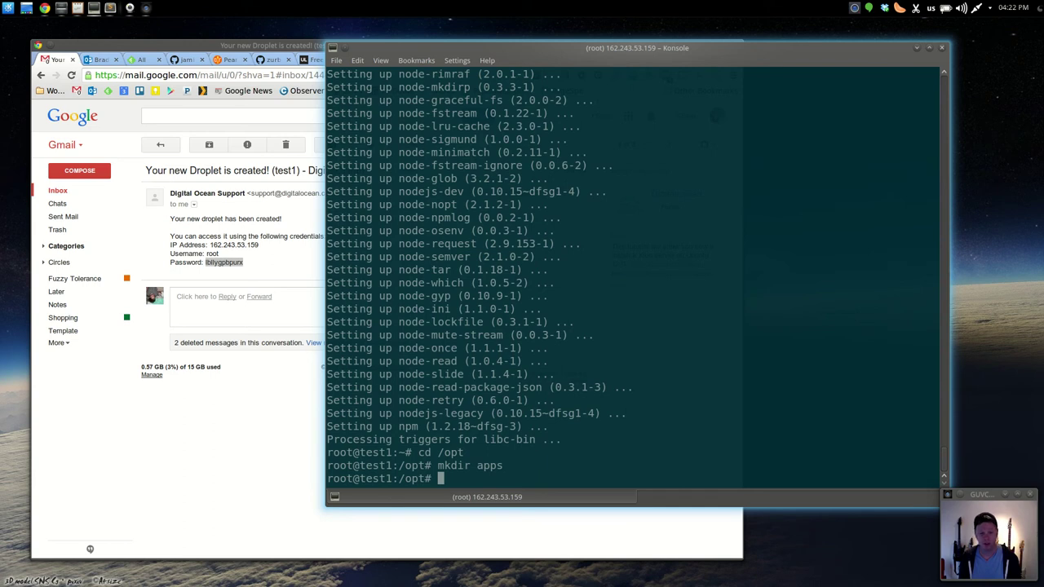
type("cd apps")
key("Return")
type("m")
key("BackSpace")
Step: Clone the mbtiles-server repository from its GitHub HTTPS URL into a tiles folder
type("git clone")
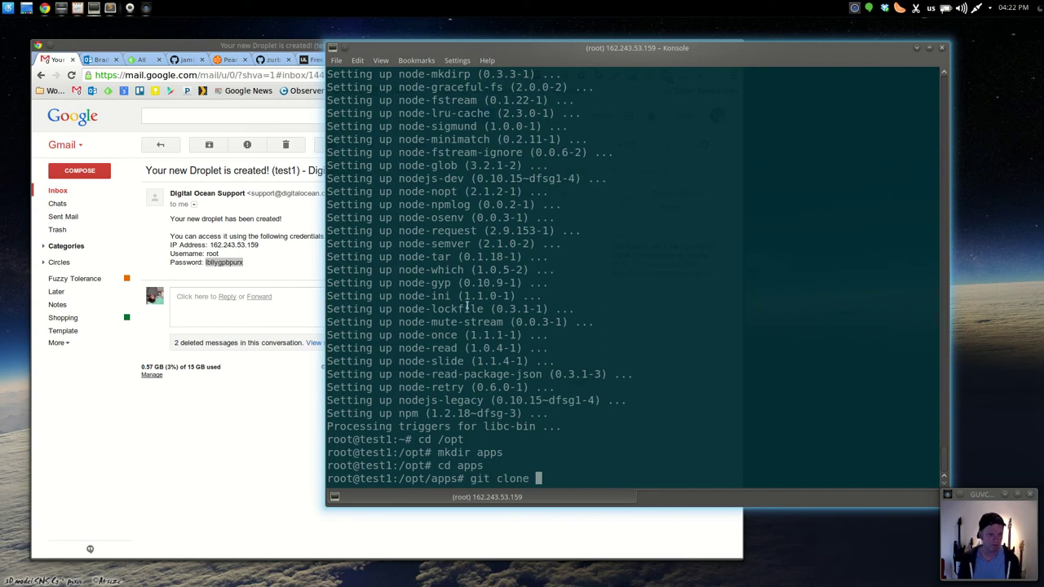
left_click(210, 475)
left_click(568, 60)
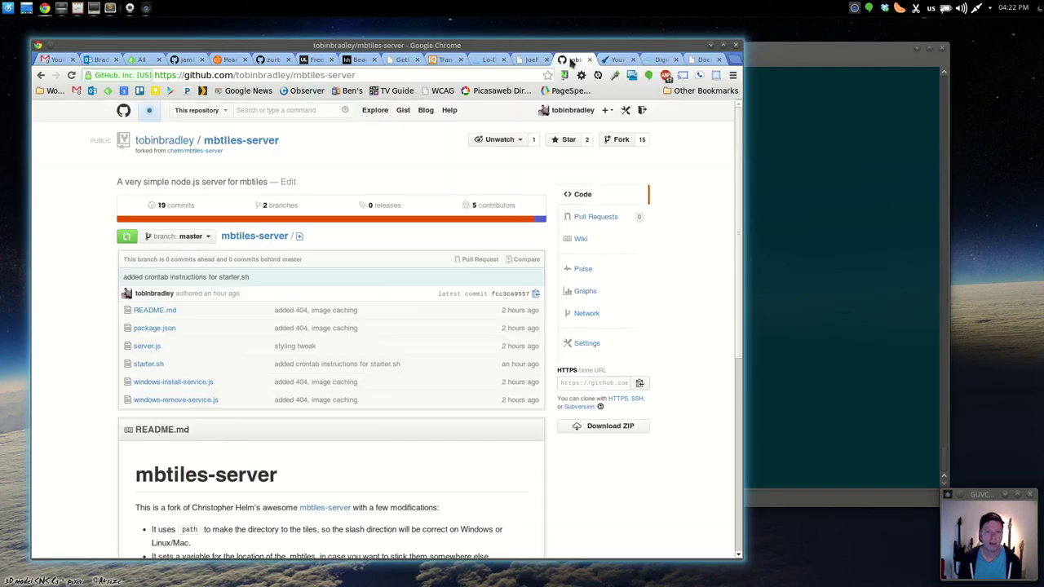
left_click(608, 383)
key("ctrl+c")
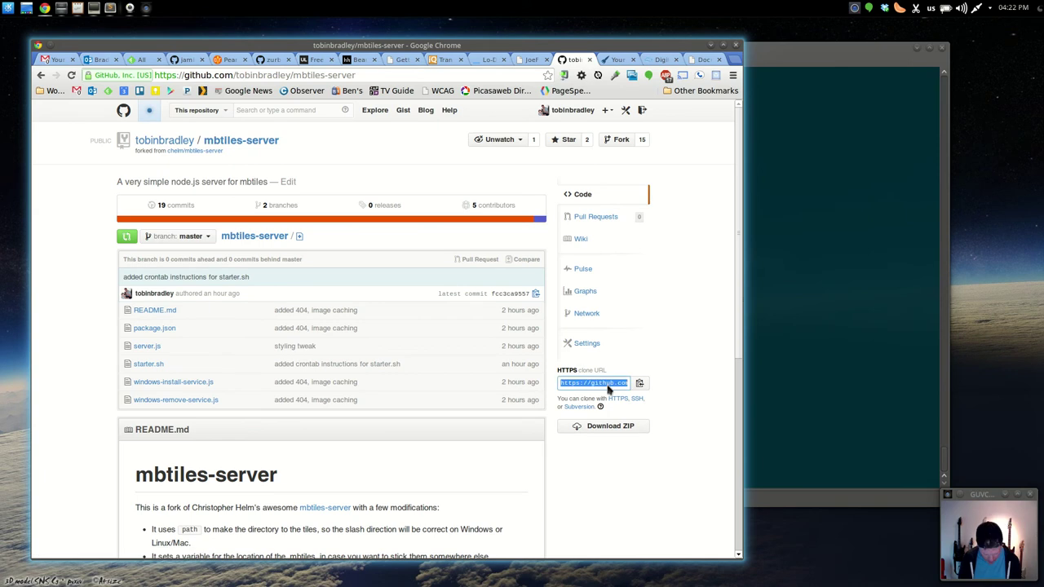
left_click(900, 394)
key("ctrl+shift+v")
type("tiles")
key("Return")
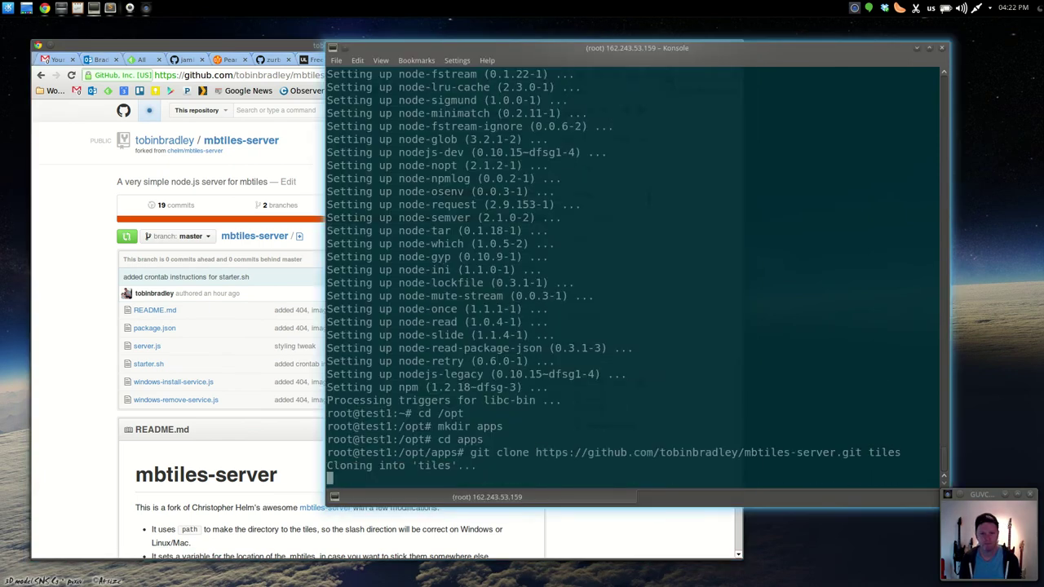
Step: List /opt/apps/tiles and point out windows-install-service.js, windows-remove-service.js and starter.sh
type("cd tiles")
key("Return")
type("ls")
key("Return")
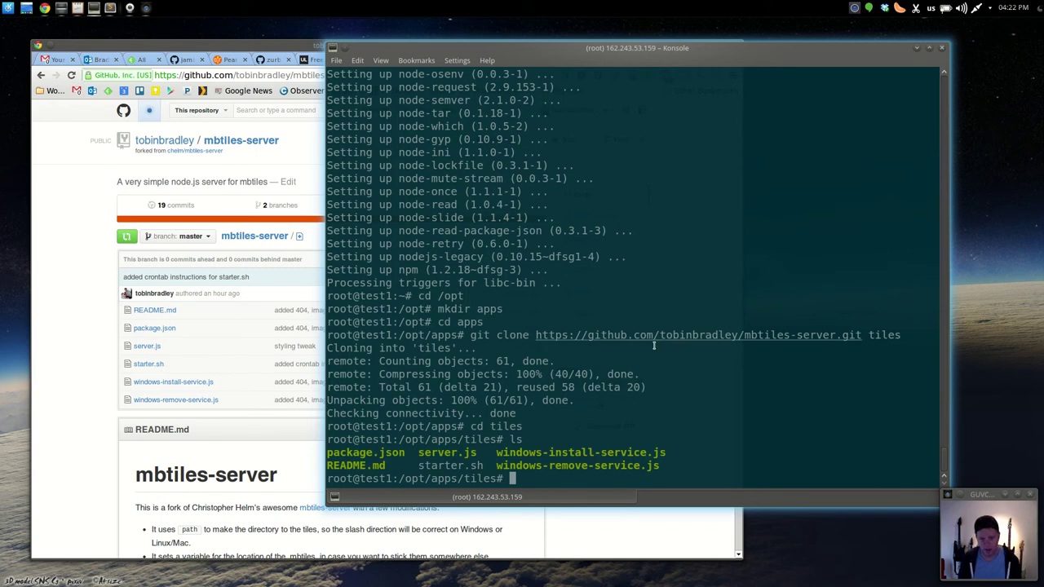
double_click(566, 453)
double_click(565, 466)
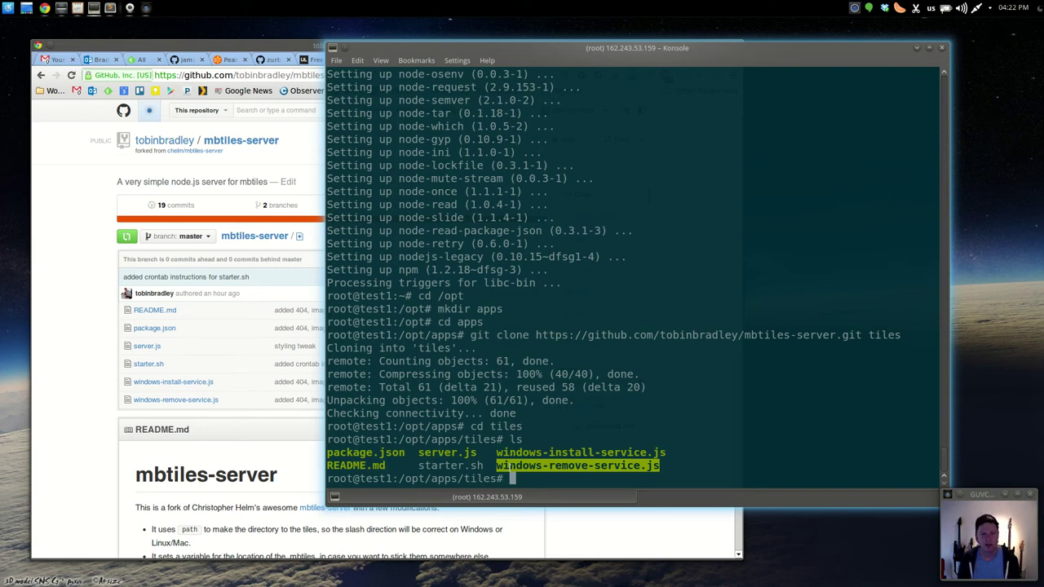
double_click(450, 466)
left_click(568, 479)
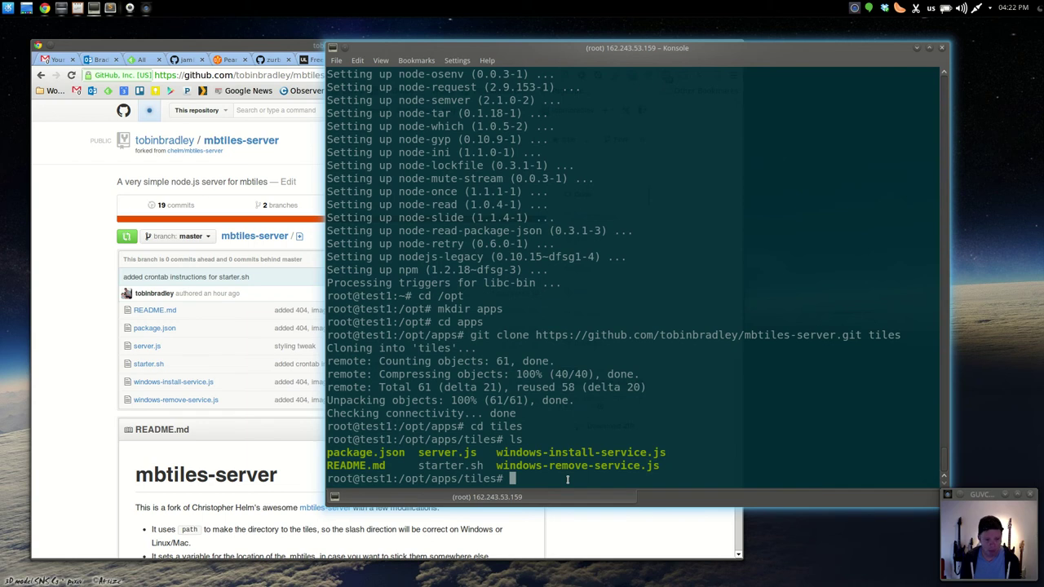
Step: Run npm install in /opt/apps/tiles to fetch the tile server's dependencies
type("npm")
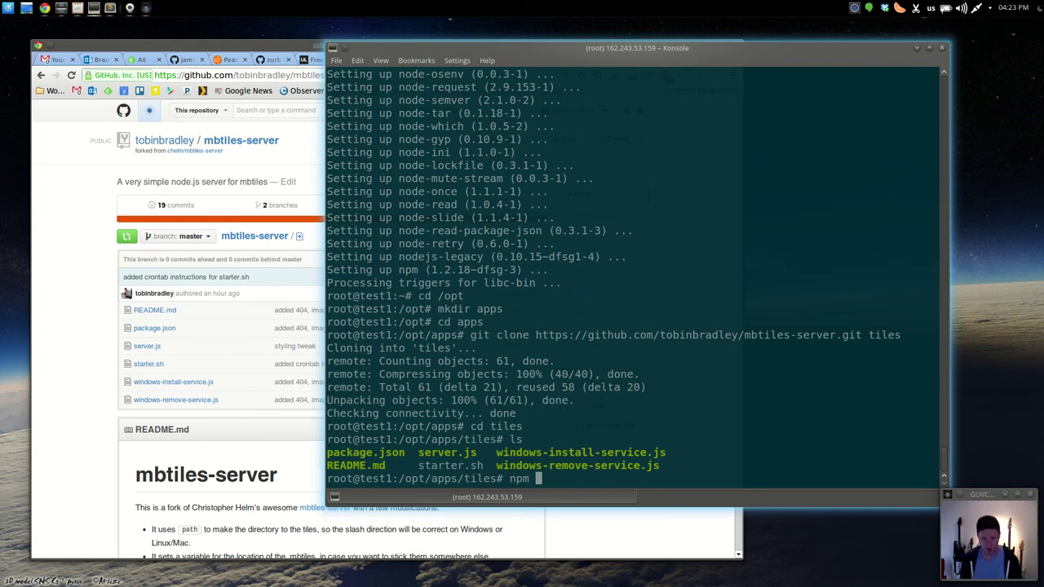
type("install")
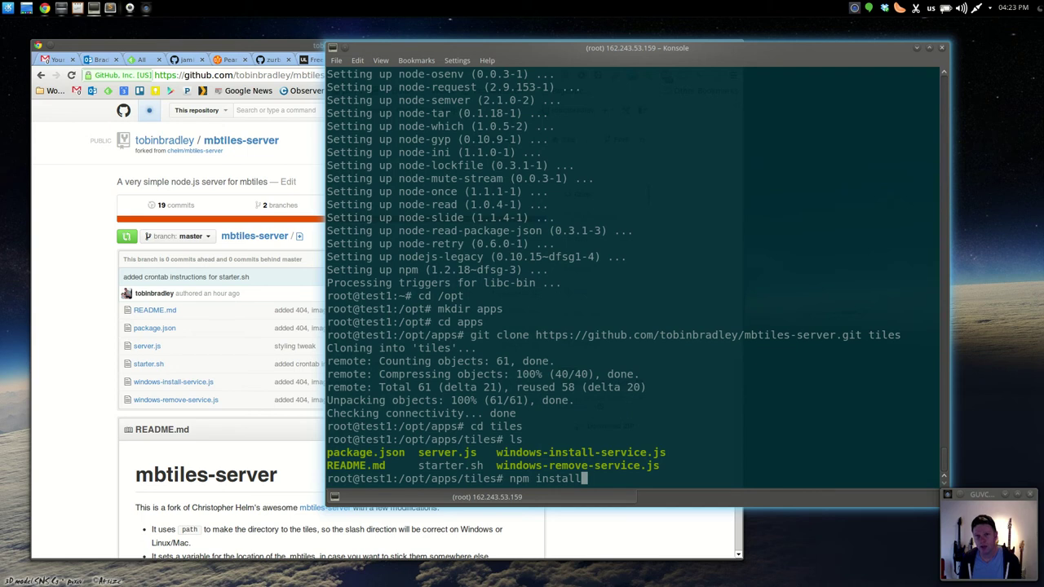
key("Return")
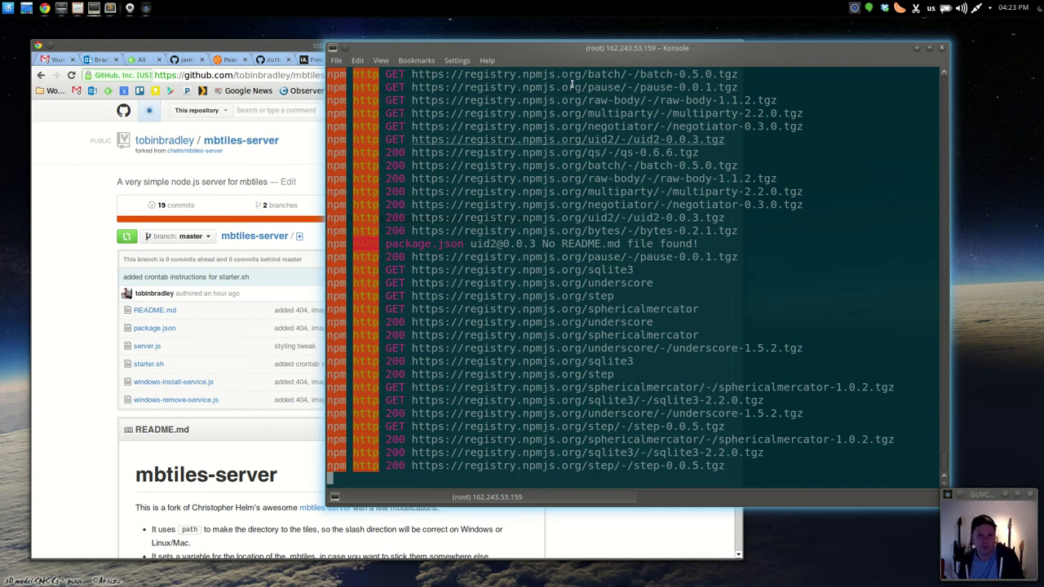
Step: Show the local Dropbox folder holding meckbase_low.mbtiles in Dolphin
left_click_drag(579, 57, 577, 55)
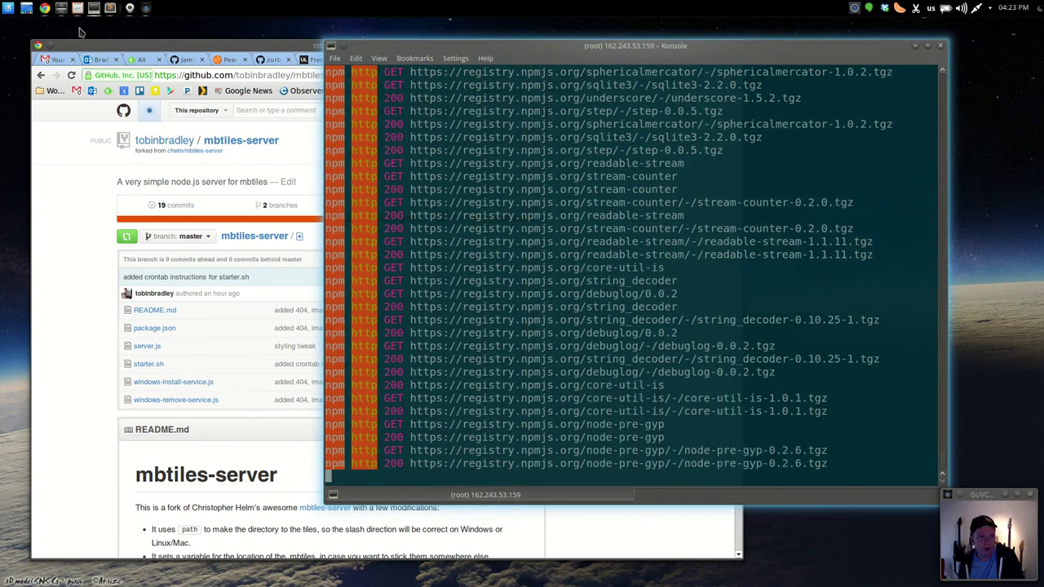
left_click(62, 10)
mouse_move(476, 70)
left_mouse_down()
mouse_move(559, 126)
mouse_move(479, 71)
left_mouse_up()
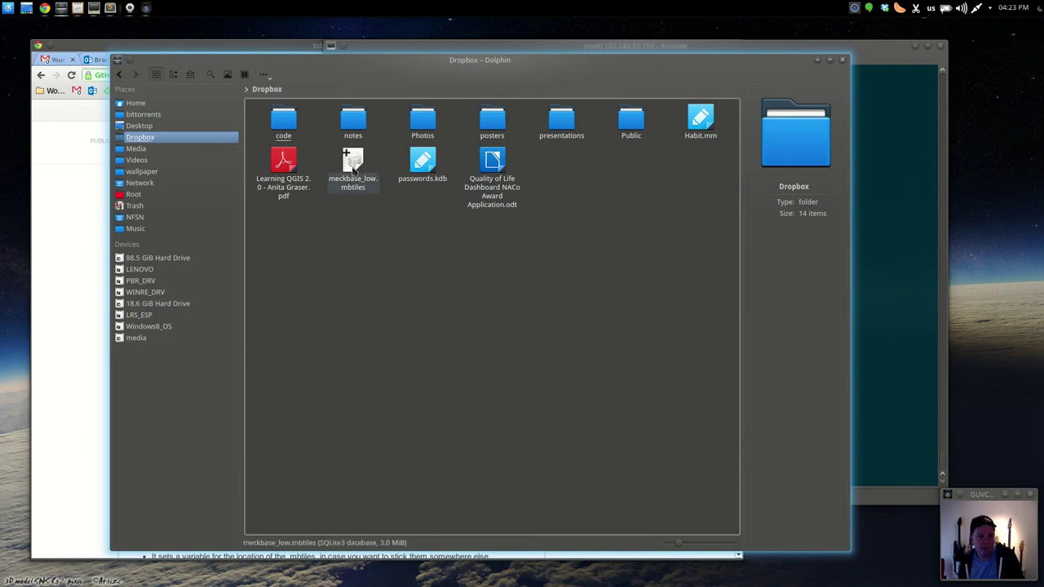
Step: Split Dolphin's Dropbox view into two side-by-side panes with F3
left_click(353, 167)
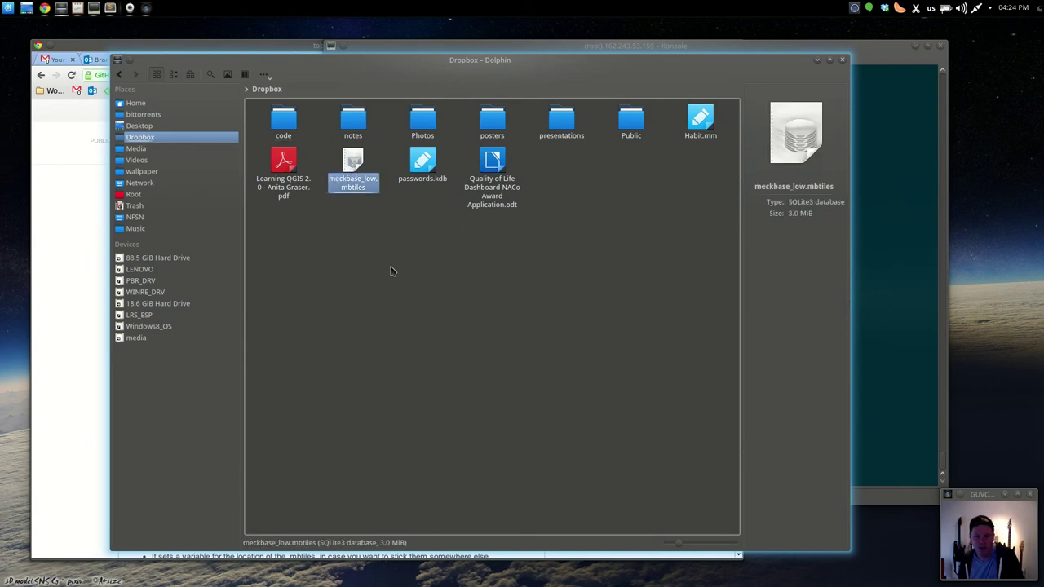
left_click(492, 308)
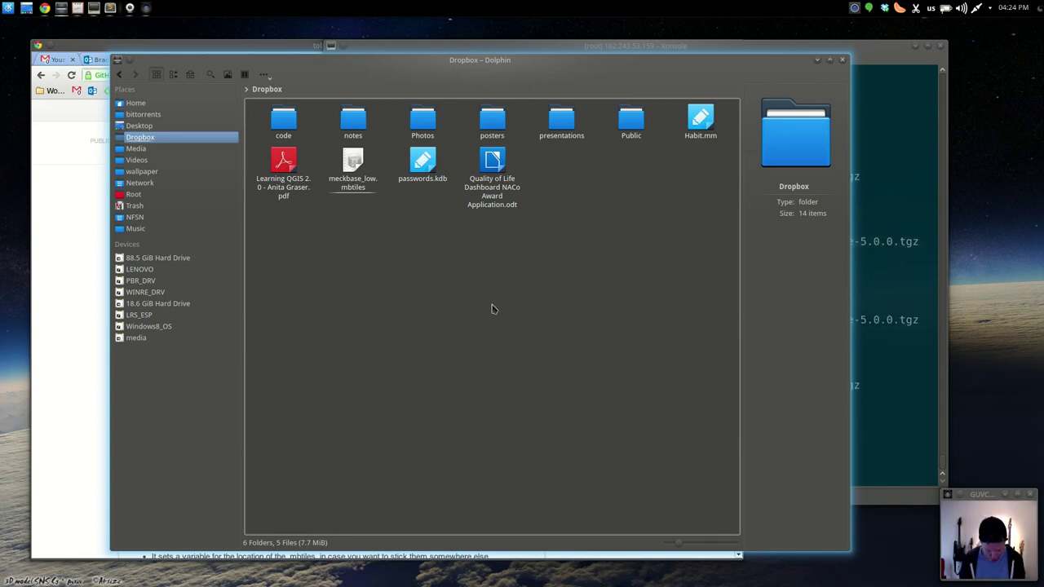
key("F3")
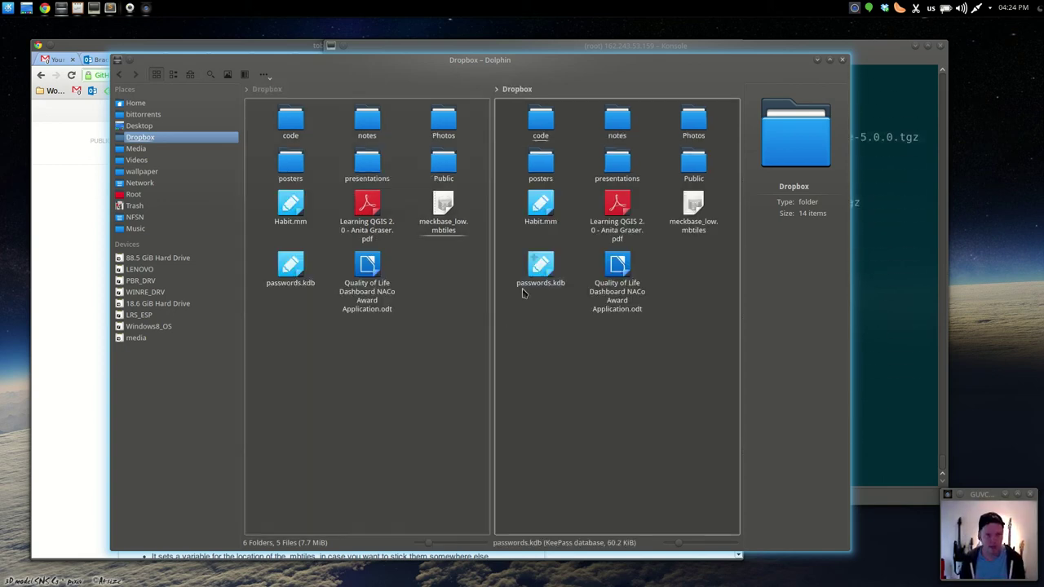
Step: Replace the right pane's location with a remote address starting 'fish:'
left_click(544, 90)
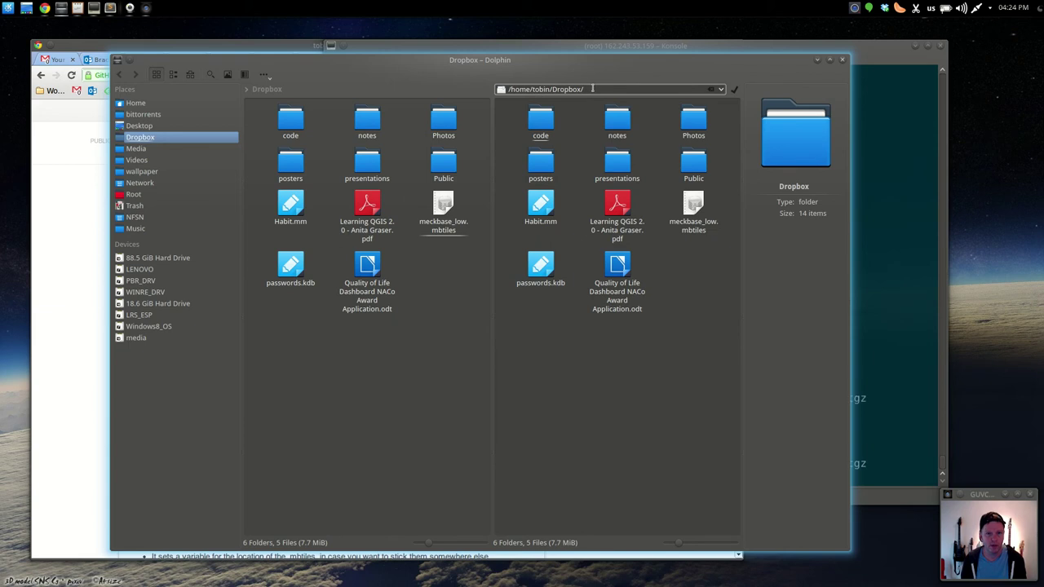
left_click_drag(583, 89, 504, 90)
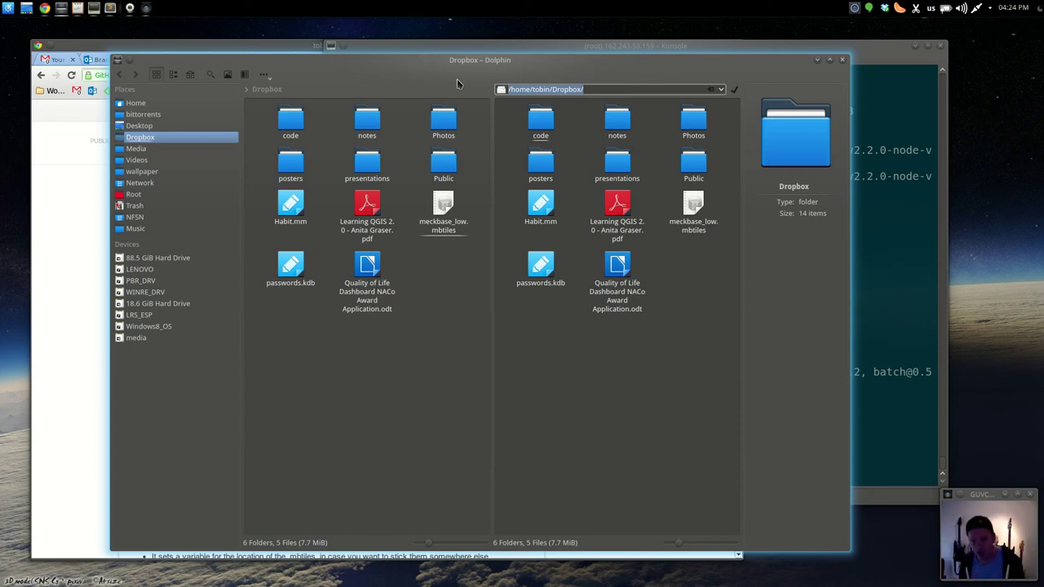
type("fish")
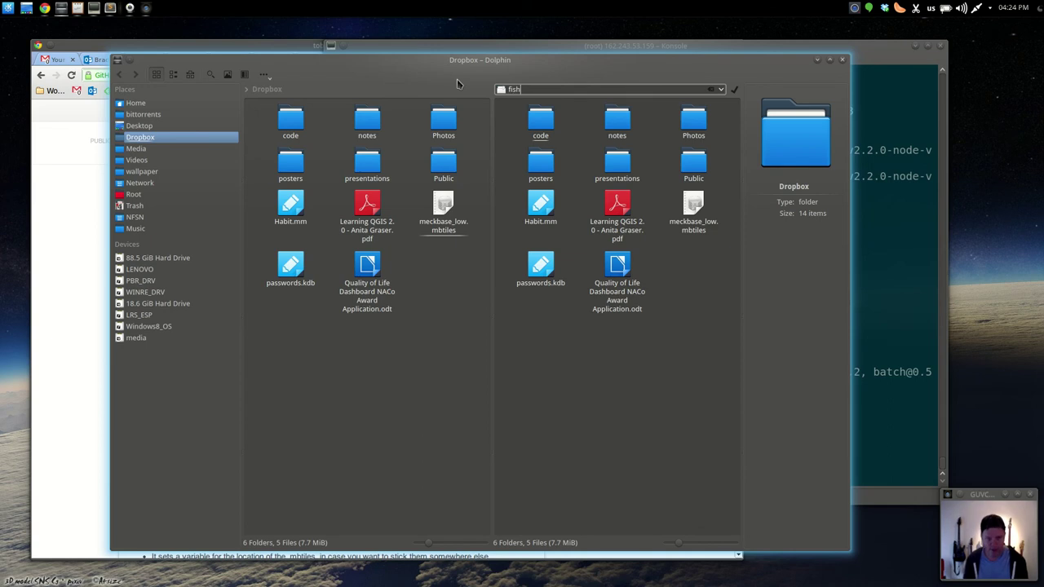
type("://root@")
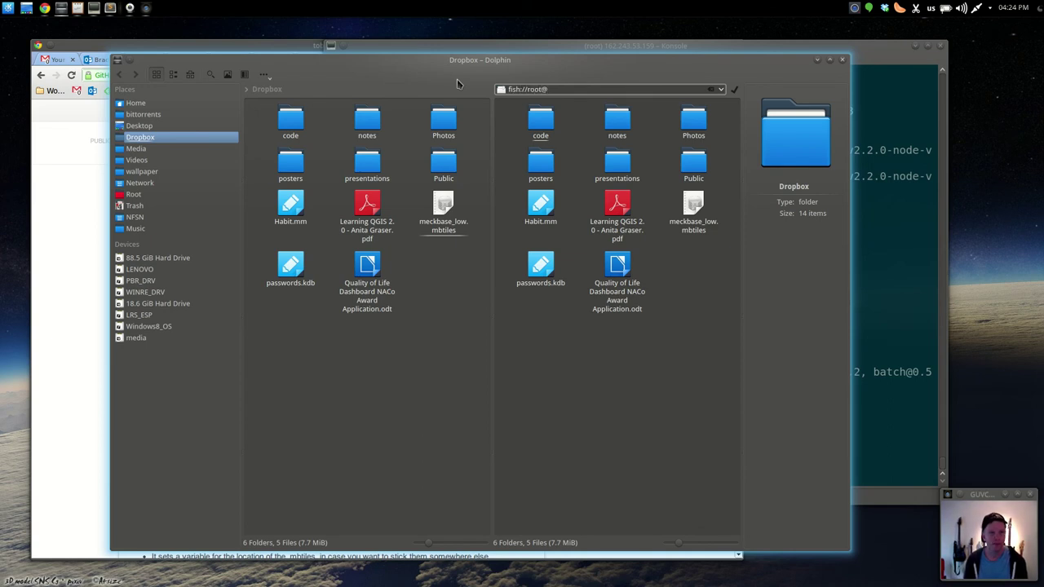
Step: Select the droplet IP 162.243.53.159 in Gmail's DigitalOcean new-droplet email
left_click(92, 62)
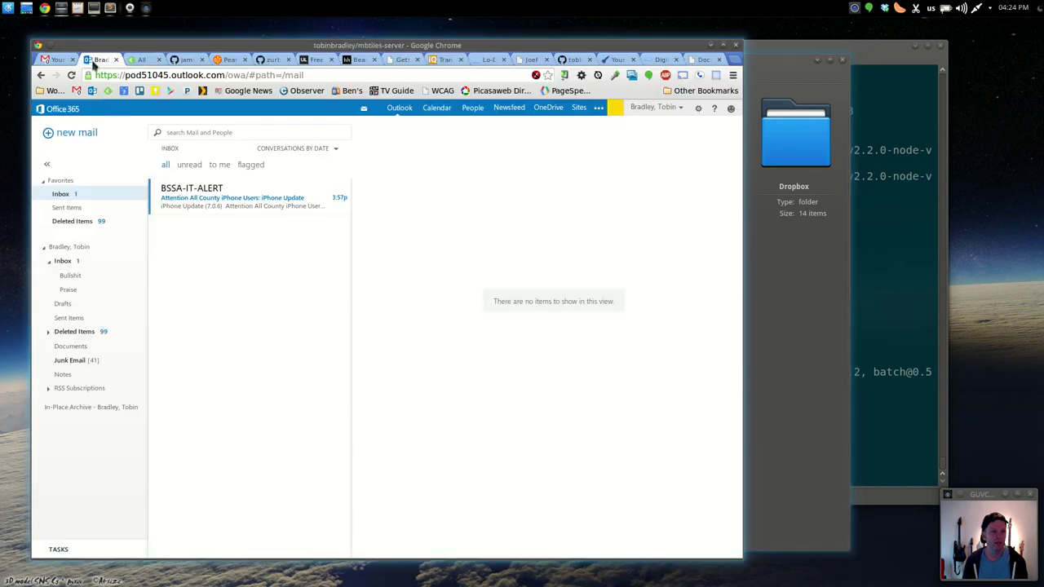
left_click(46, 62)
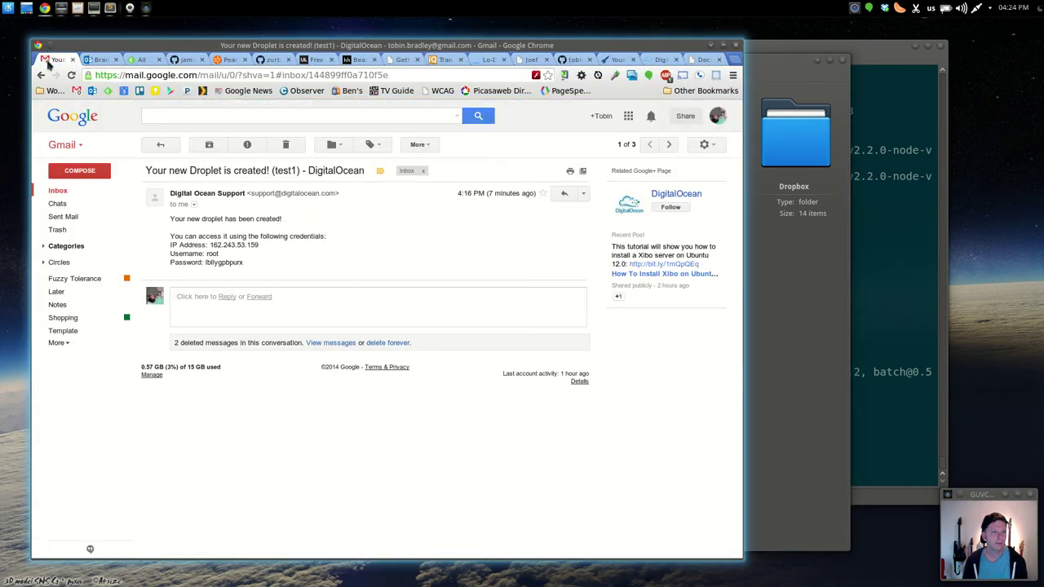
left_click_drag(261, 247, 211, 244)
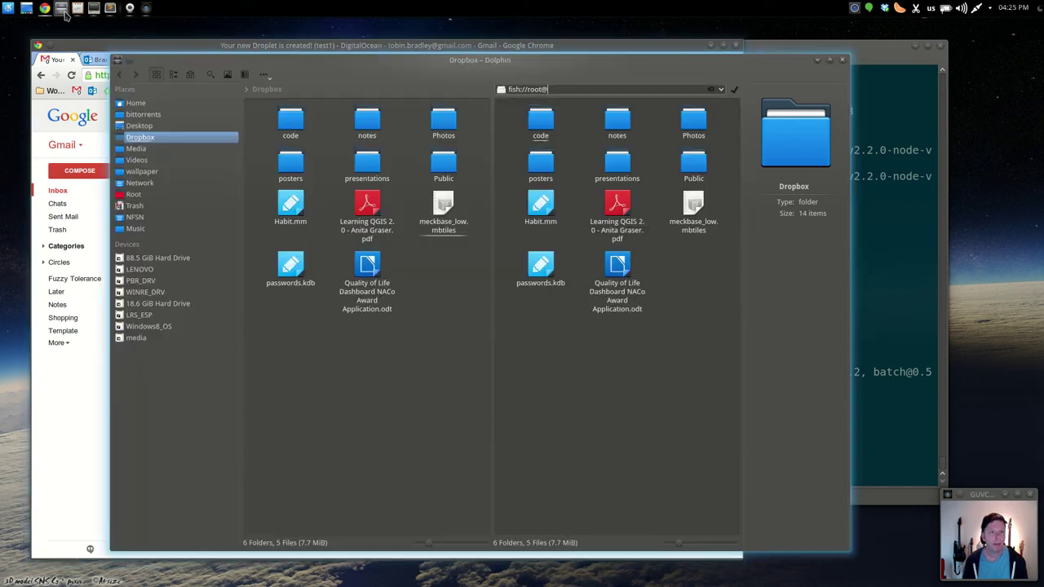
left_click(62, 9)
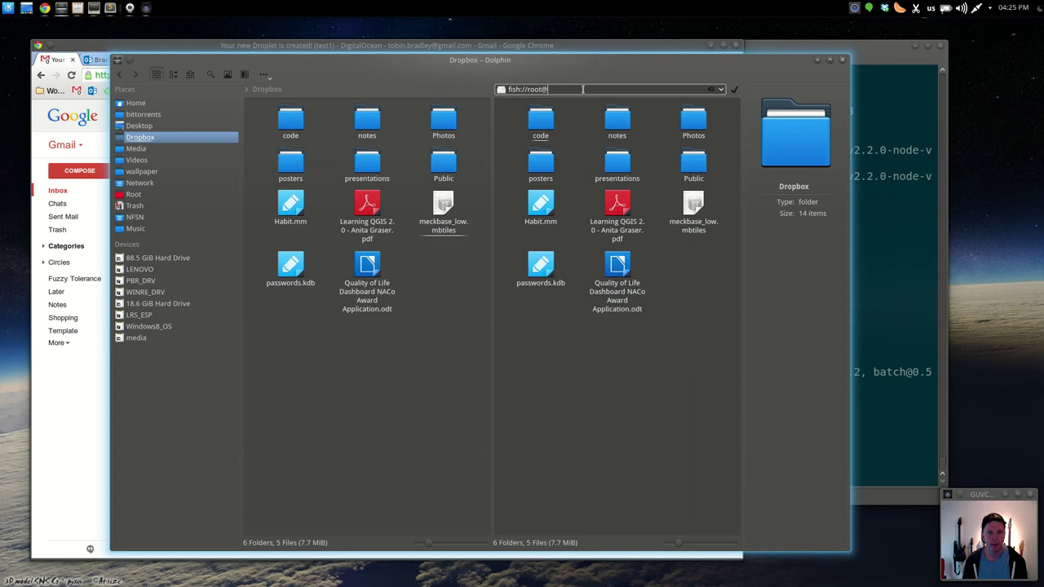
type("162.243.53.159")
key("Return")
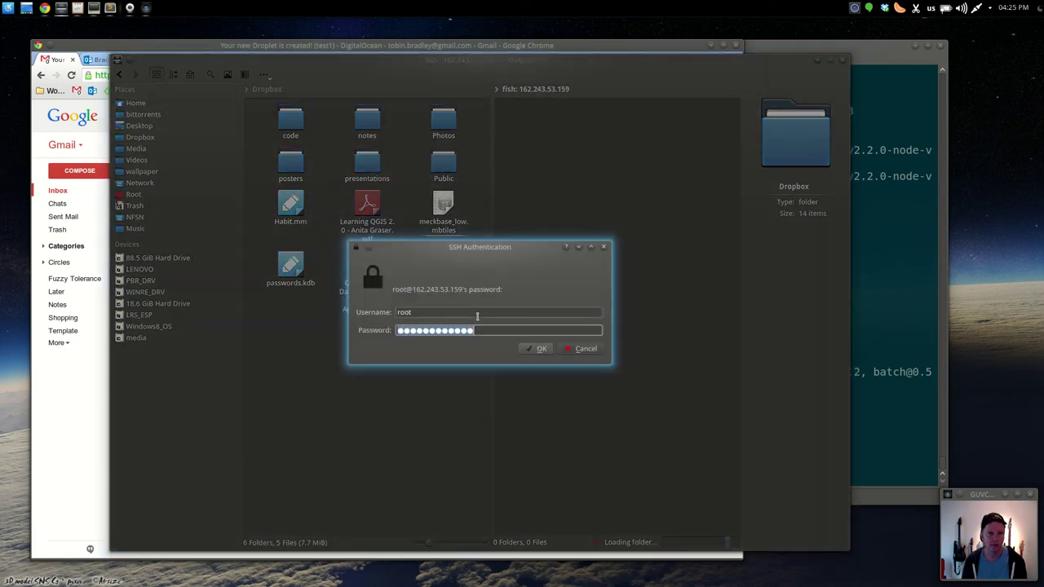
left_click(91, 53)
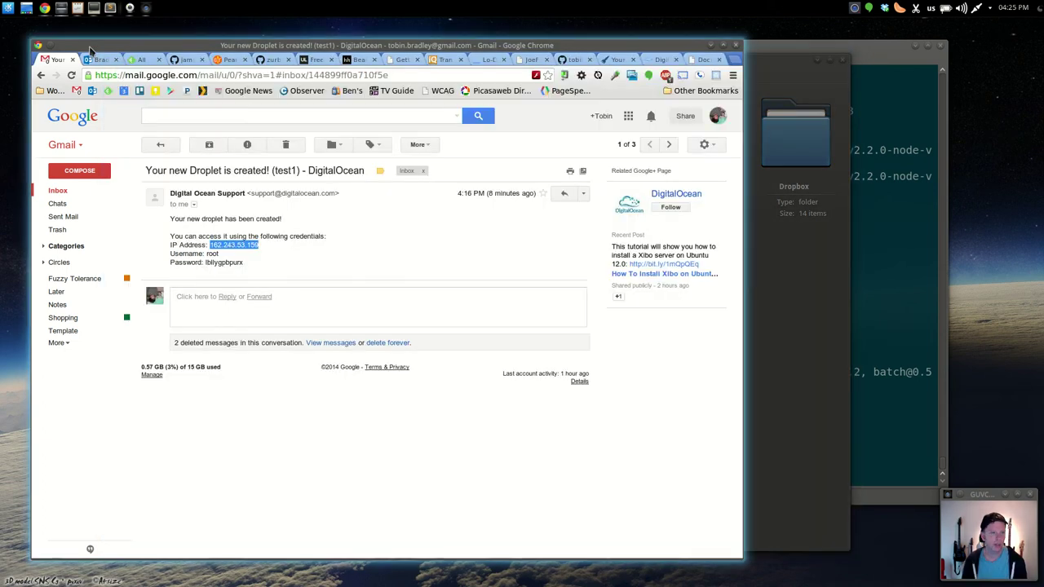
left_click(281, 259)
double_click(219, 262)
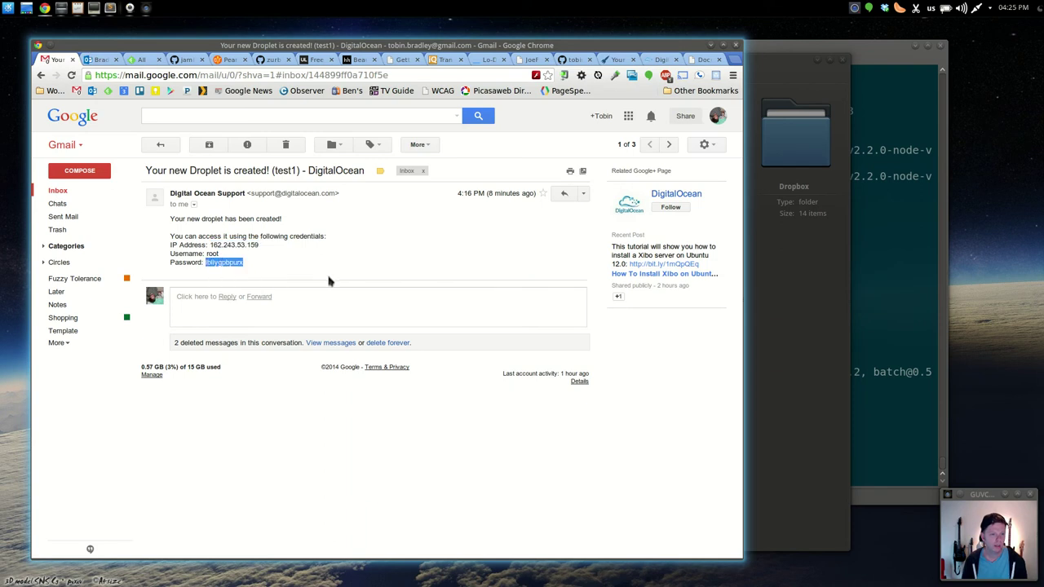
left_click(775, 71)
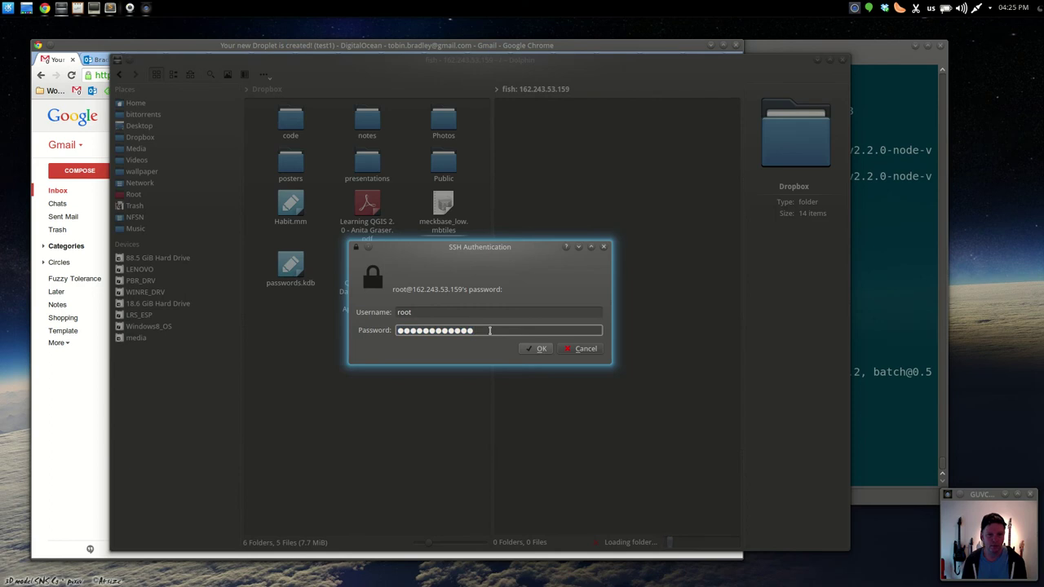
key("ctrl+v")
left_click(534, 348)
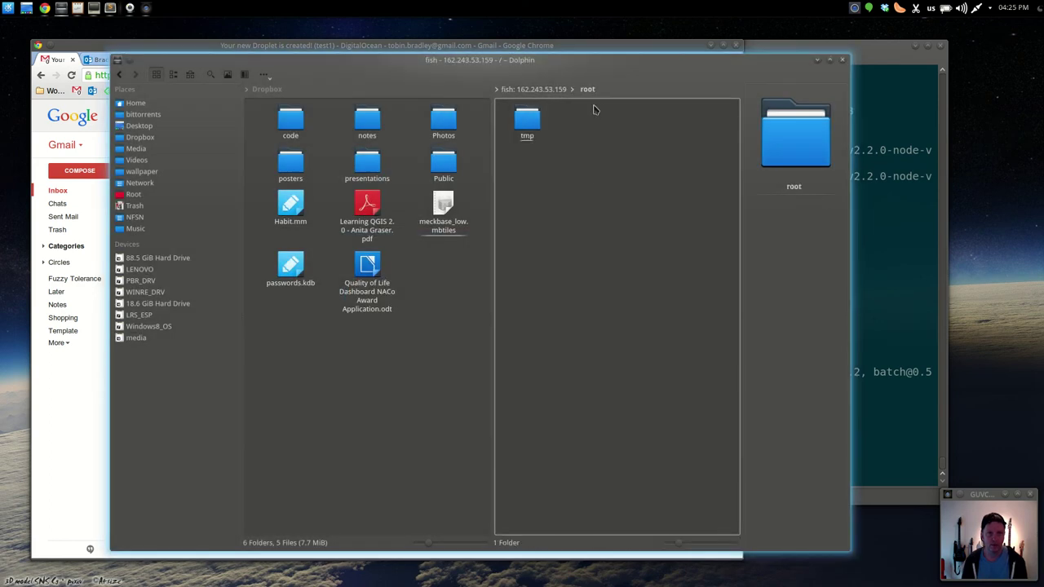
Step: Browse to /opt/apps/tiles on the server and drop meckbase_low.mbtiles into it
left_click(599, 89)
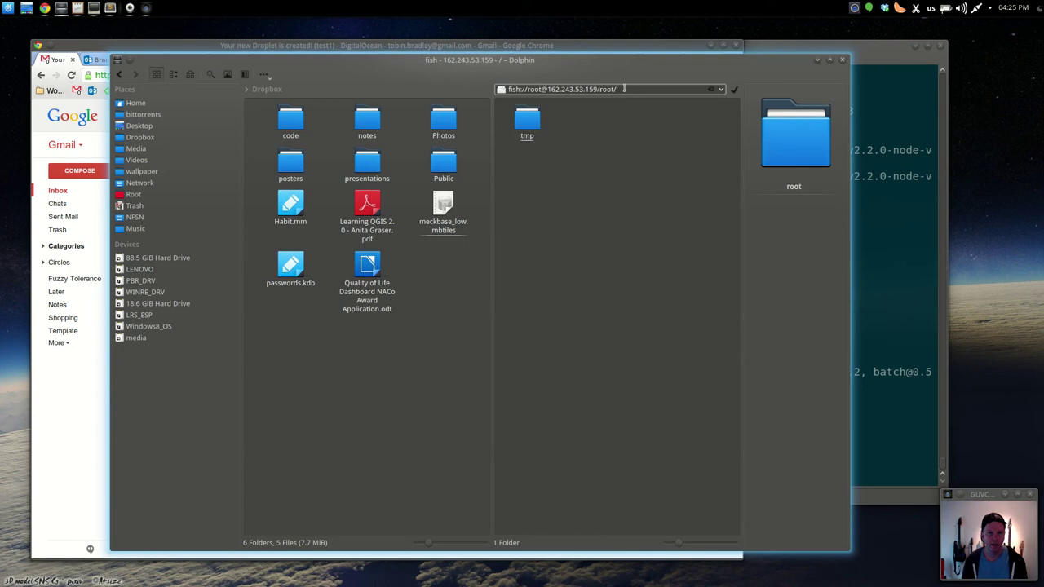
key("BackSpace")
key("Return")
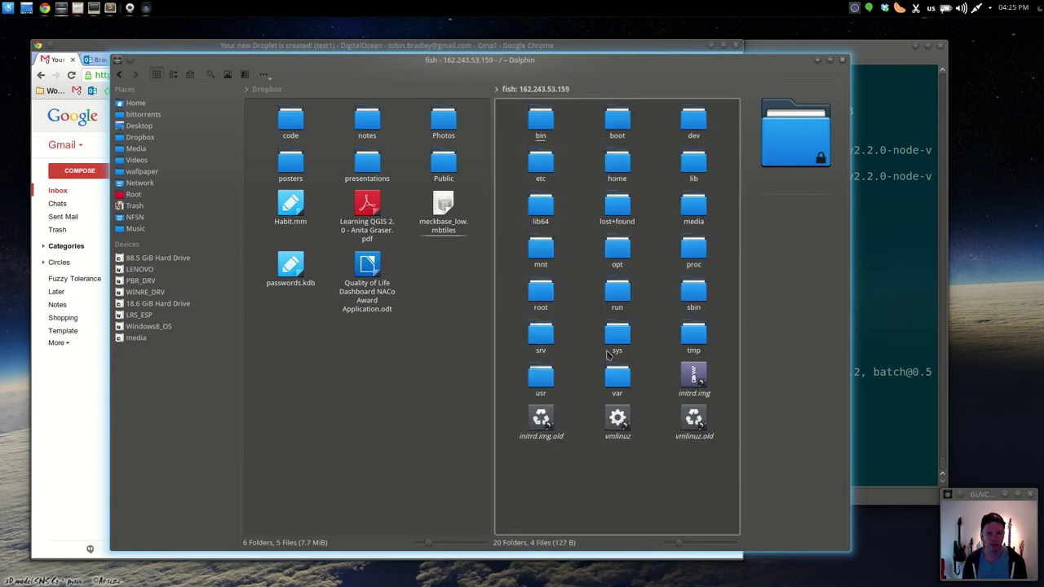
left_click(617, 252)
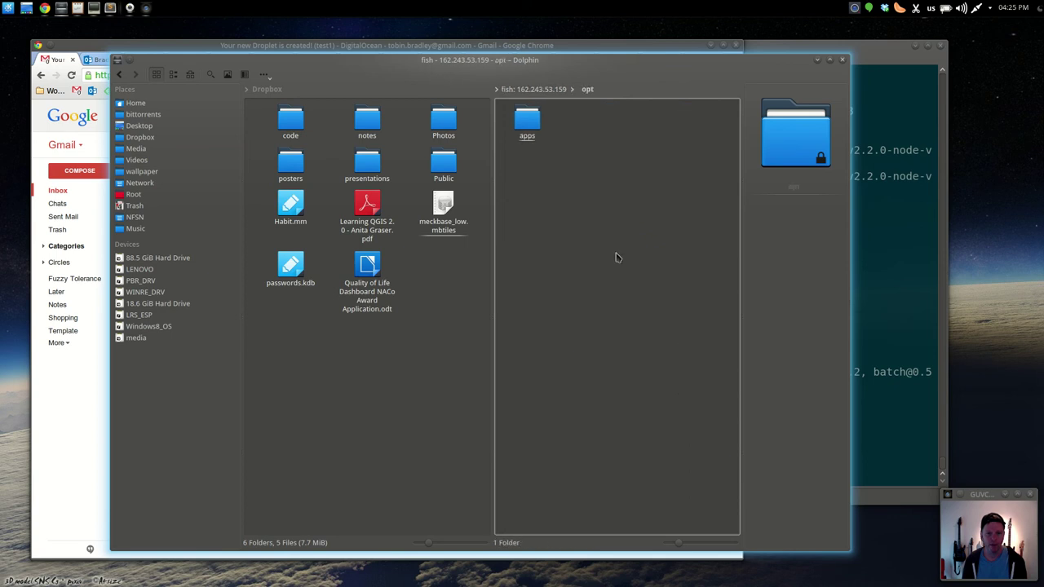
left_click(527, 124)
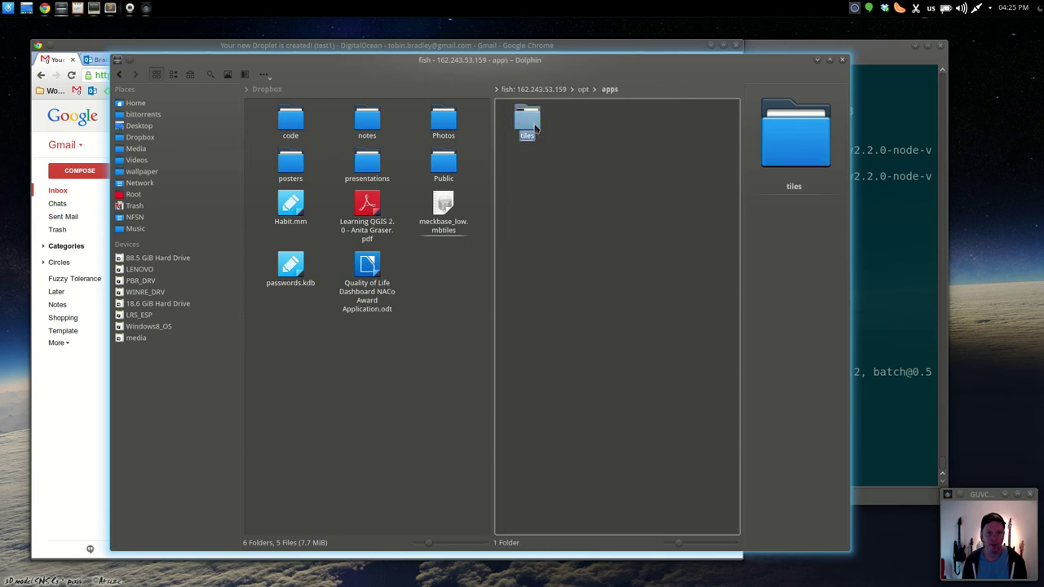
left_click(527, 124)
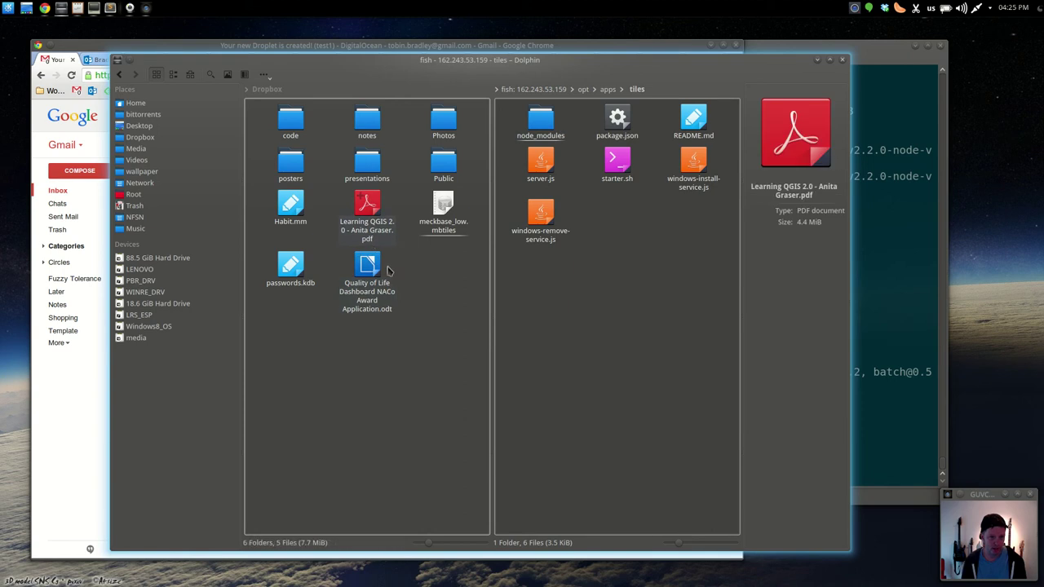
left_click_drag(438, 236, 649, 263)
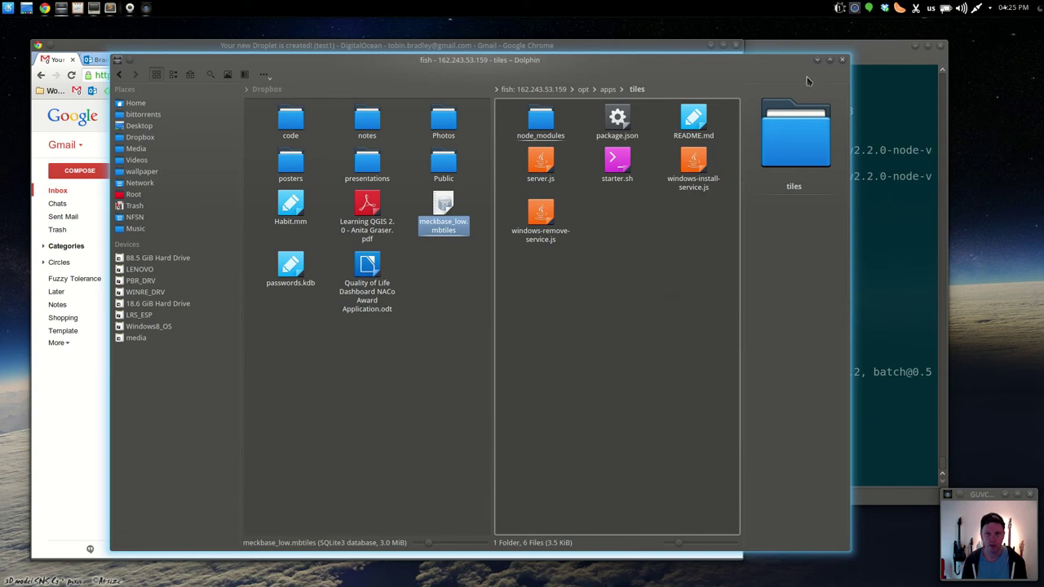
Step: Run node server.js in /opt/apps/tiles so the tile server listens on port 3000
left_click(866, 55)
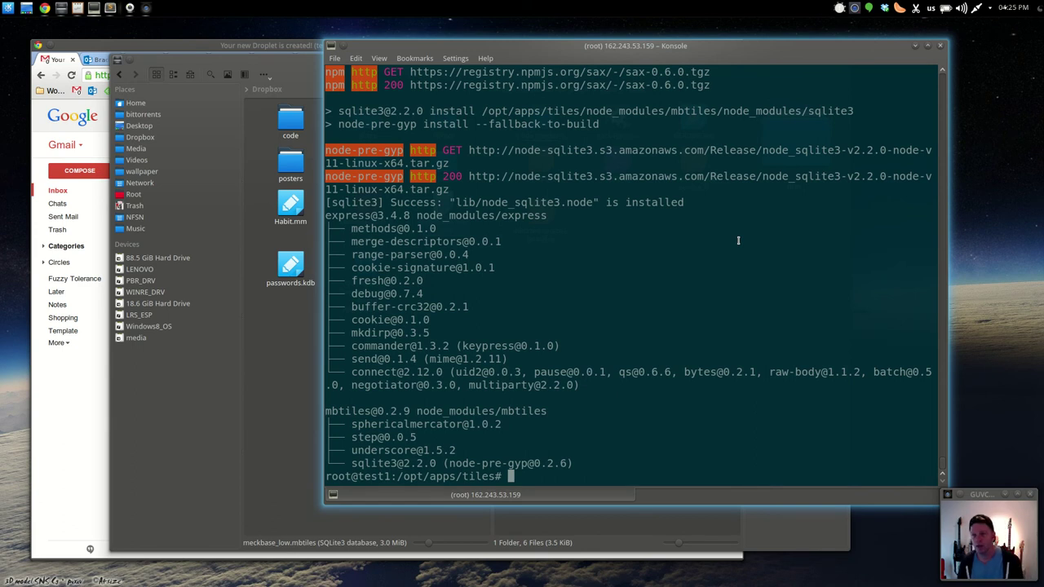
mouse_move(642, 43)
left_mouse_down()
mouse_move(644, 114)
mouse_move(701, 216)
mouse_move(679, 235)
mouse_move(635, 47)
left_mouse_up()
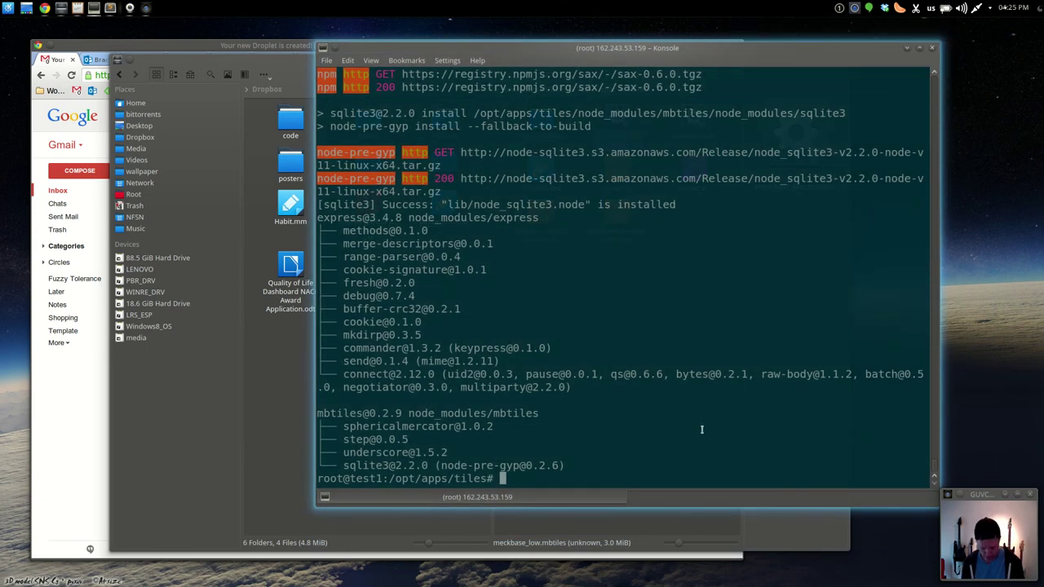
type("node serv")
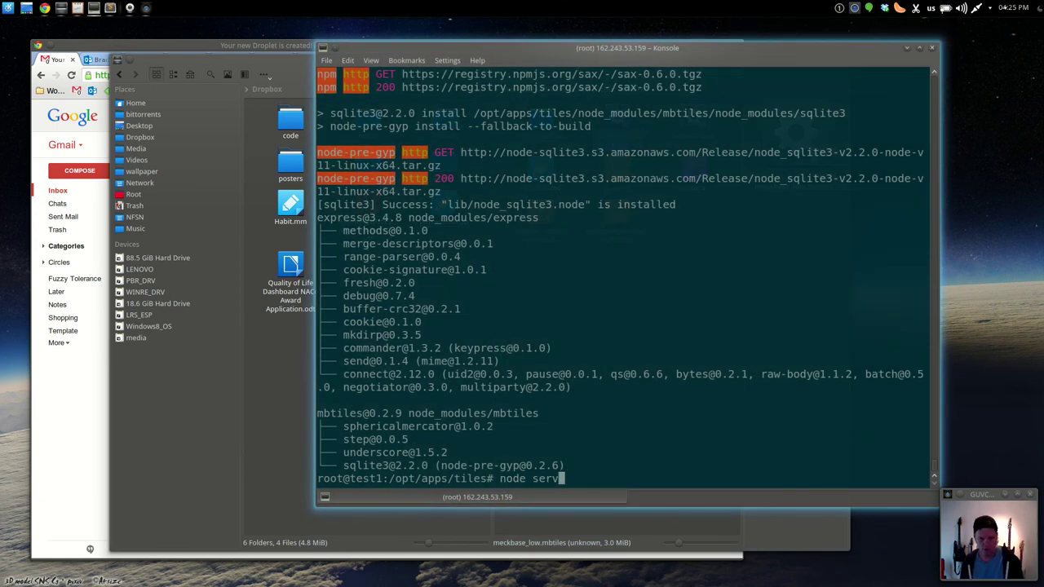
type("er.js")
key("Return")
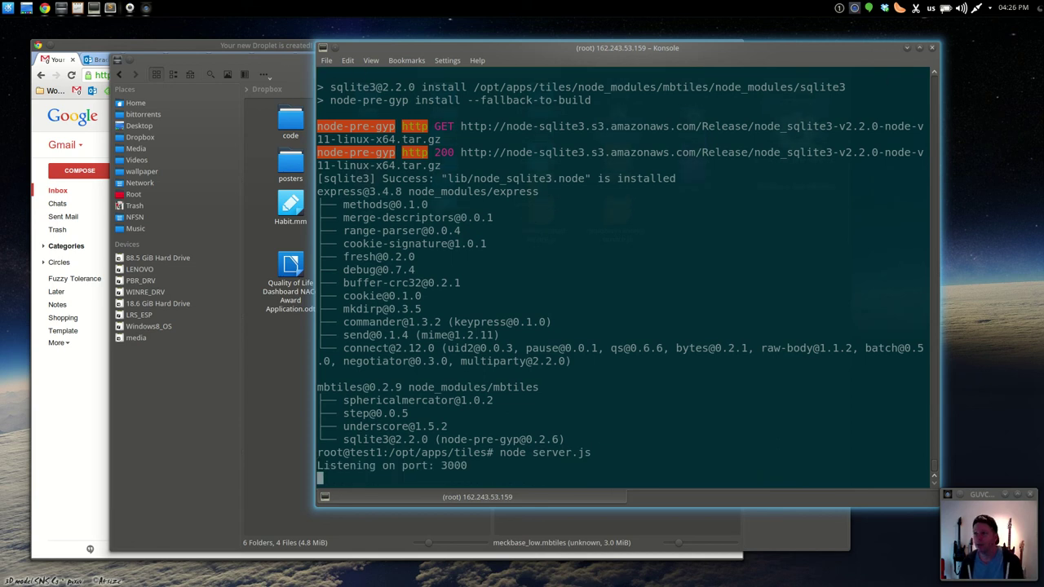
key("alt+Tab")
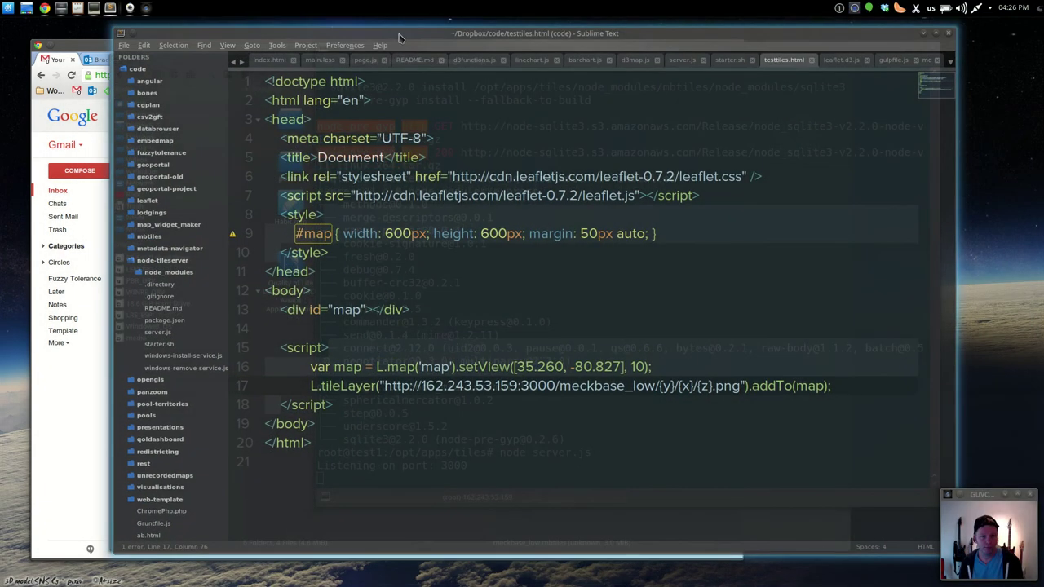
Step: Copy the droplet IP 162.243.53.159 from the Gmail droplet email
left_click(485, 270)
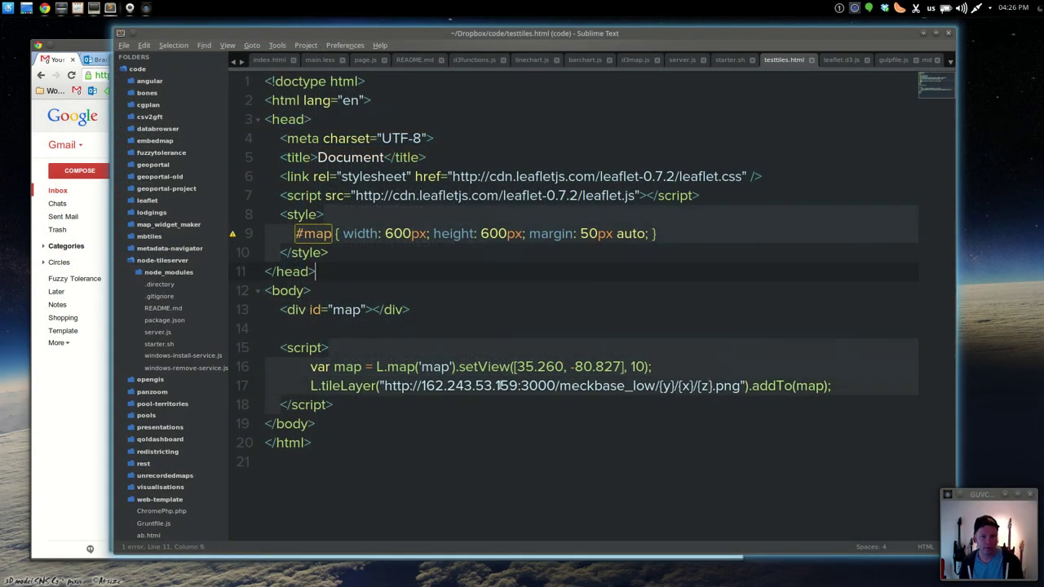
left_click(435, 341)
double_click(434, 369)
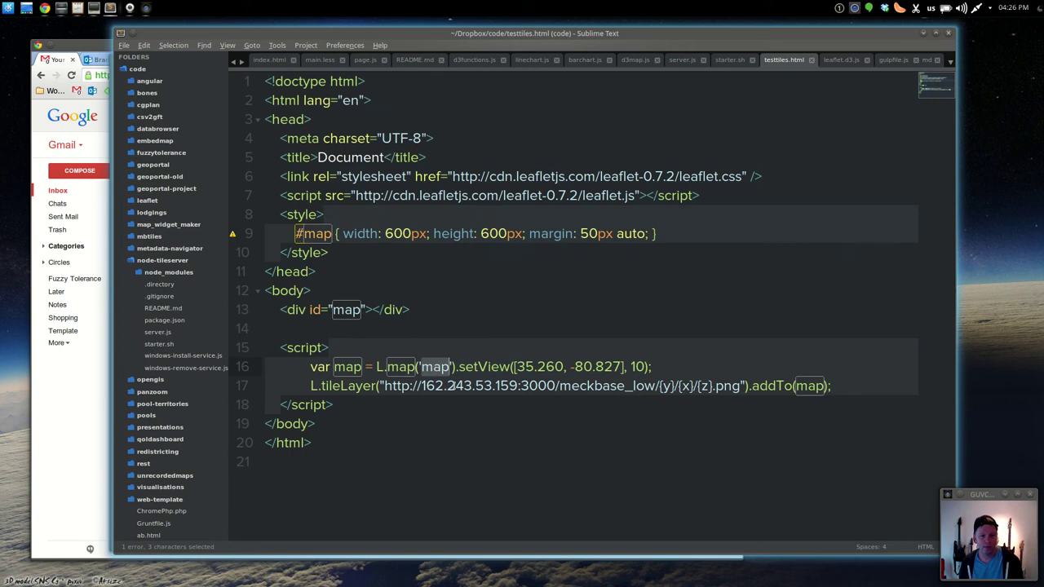
double_click(449, 386)
left_click_drag(483, 41, 1043, 33)
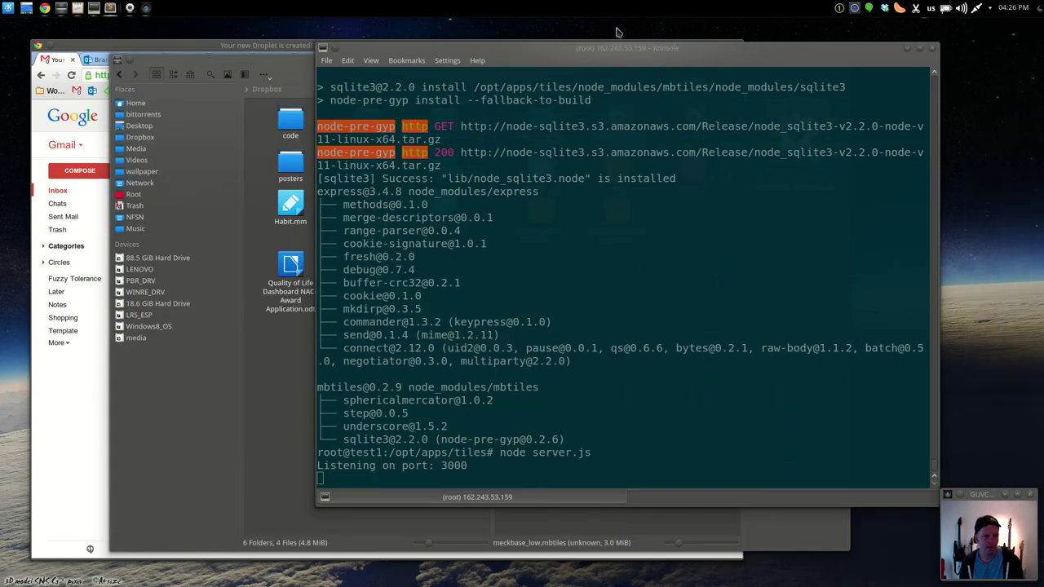
left_click(124, 45)
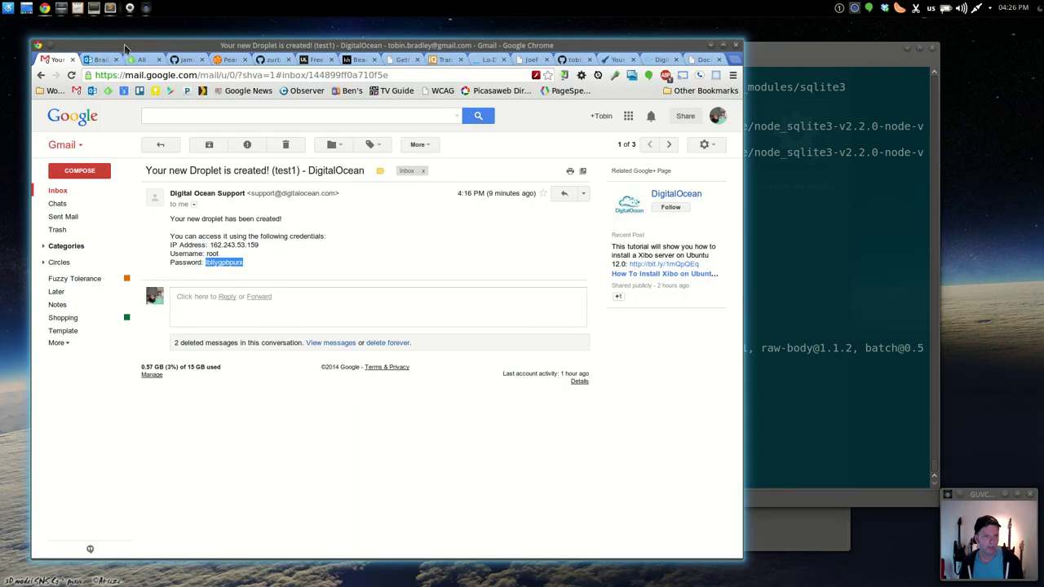
left_click(287, 272)
left_click_drag(259, 245, 208, 244)
key("ctrl+c")
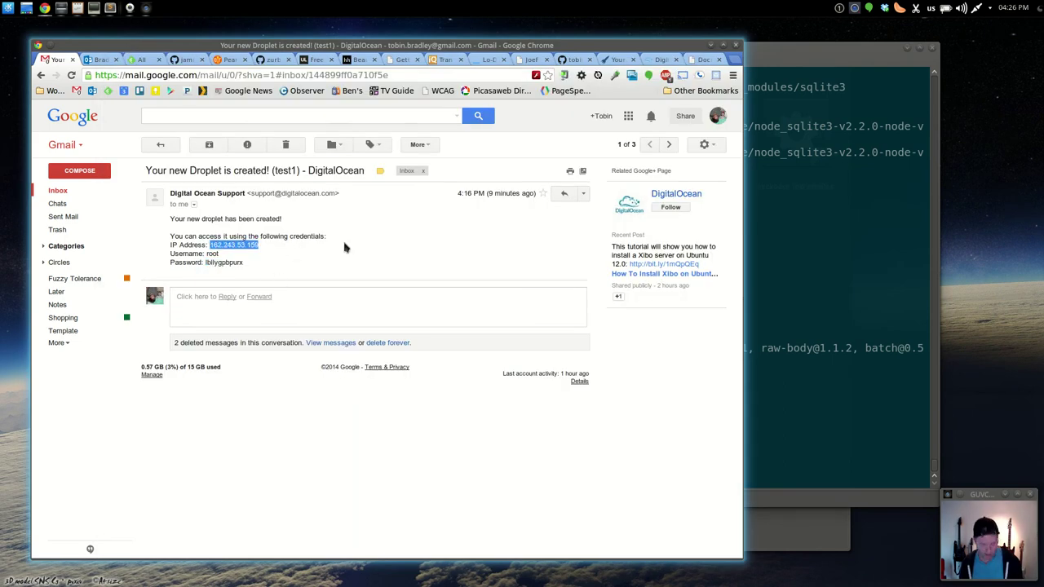
Step: Paste the IP into the L.tileLayer URL on line 17 of testtiles.html and save
key("alt+Tab")
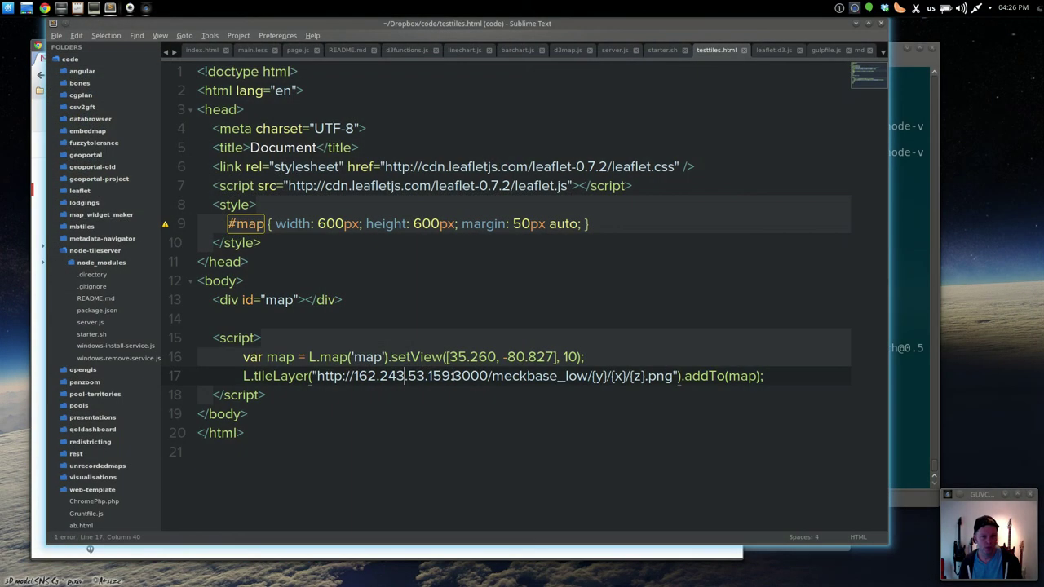
left_click(451, 376)
left_click(353, 375, "shift")
key("ctrl+v")
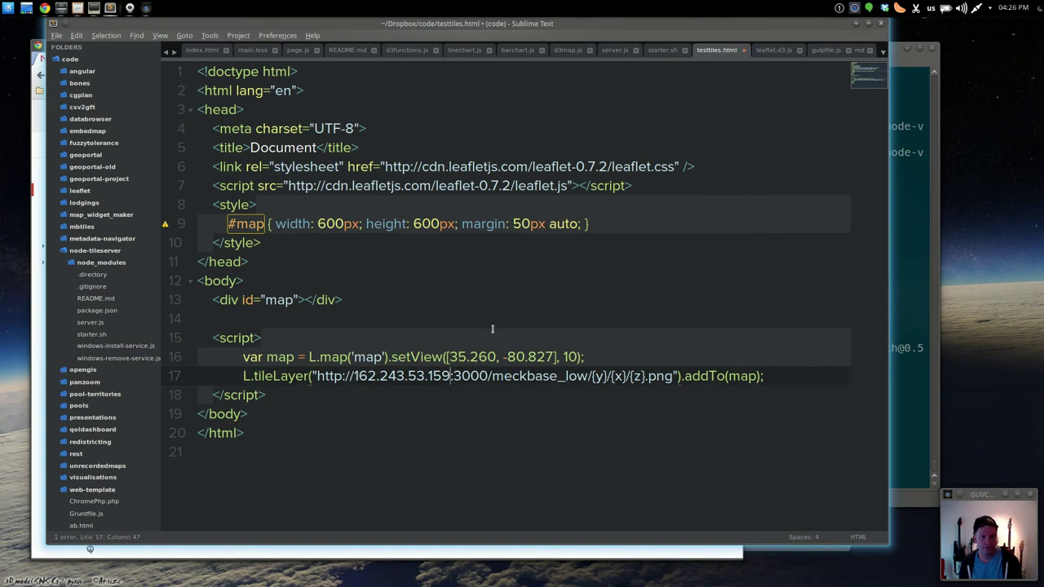
key("ctrl+s")
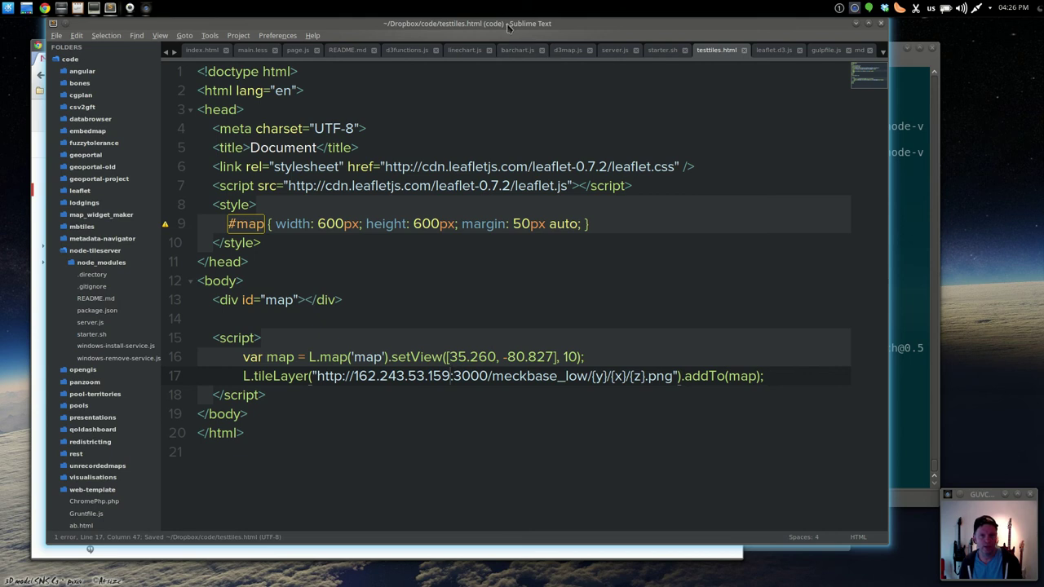
left_click_drag(506, 24, 1008, 25)
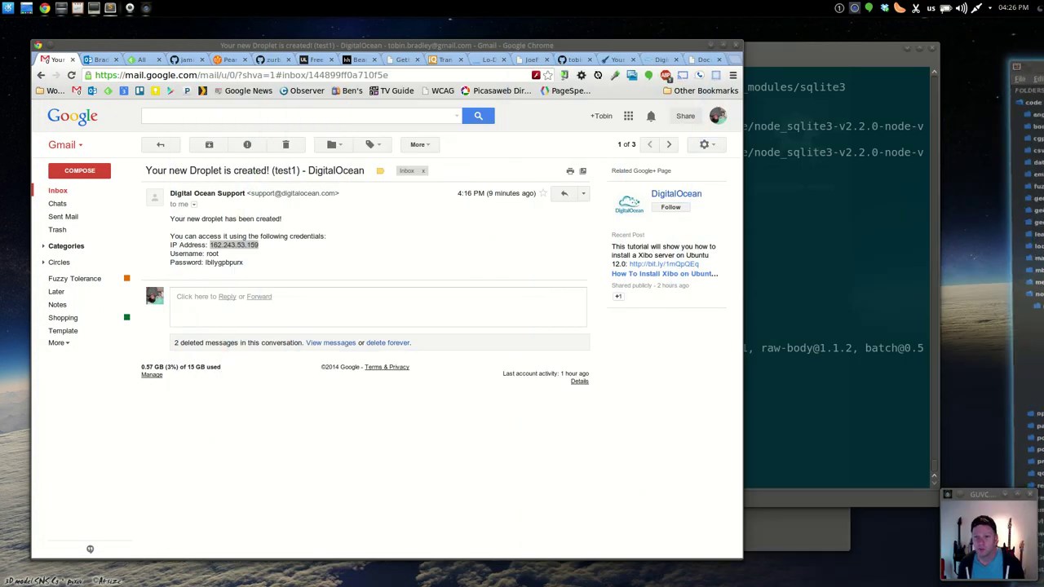
Step: Reload localhost/code/testtiles.html so the map fetches tiles from the droplet
left_click(699, 59)
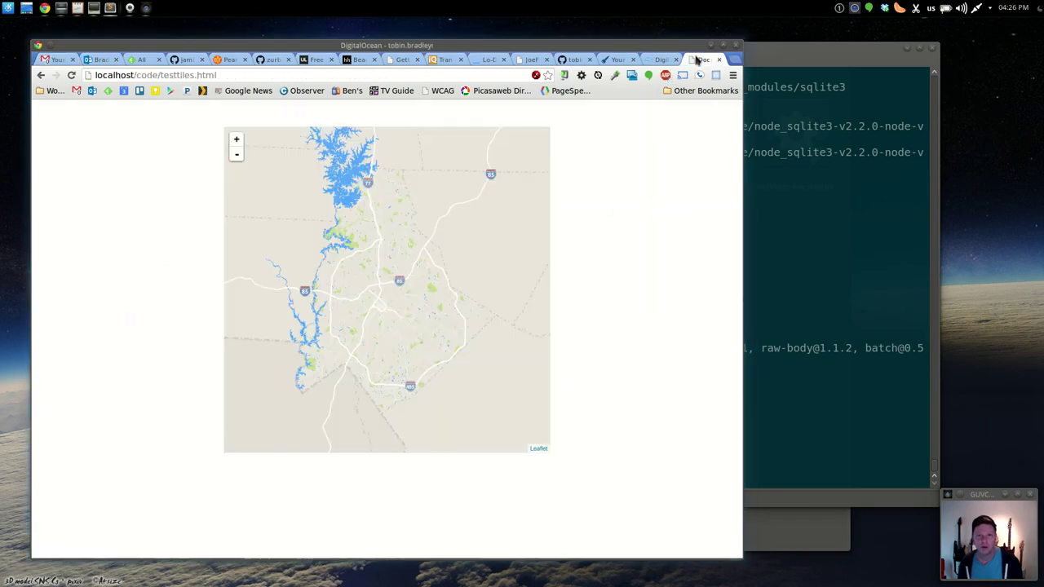
left_click(72, 76)
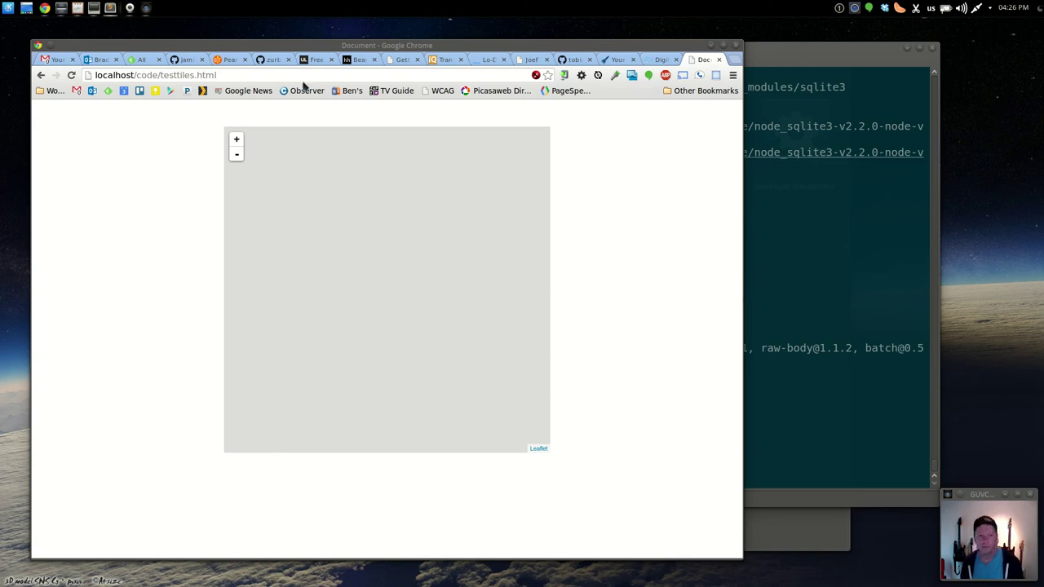
left_click(71, 76)
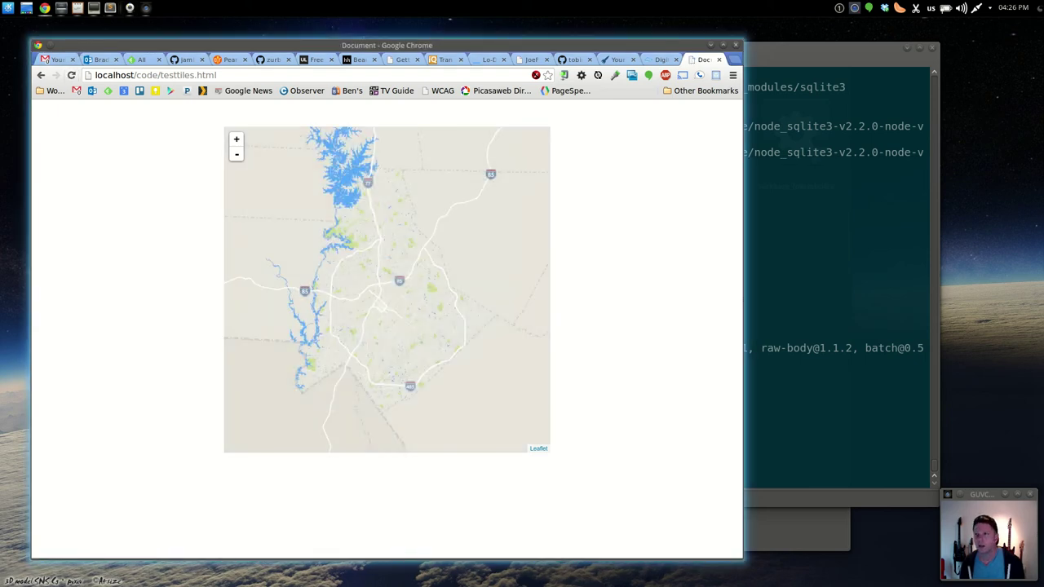
key("alt+Tab")
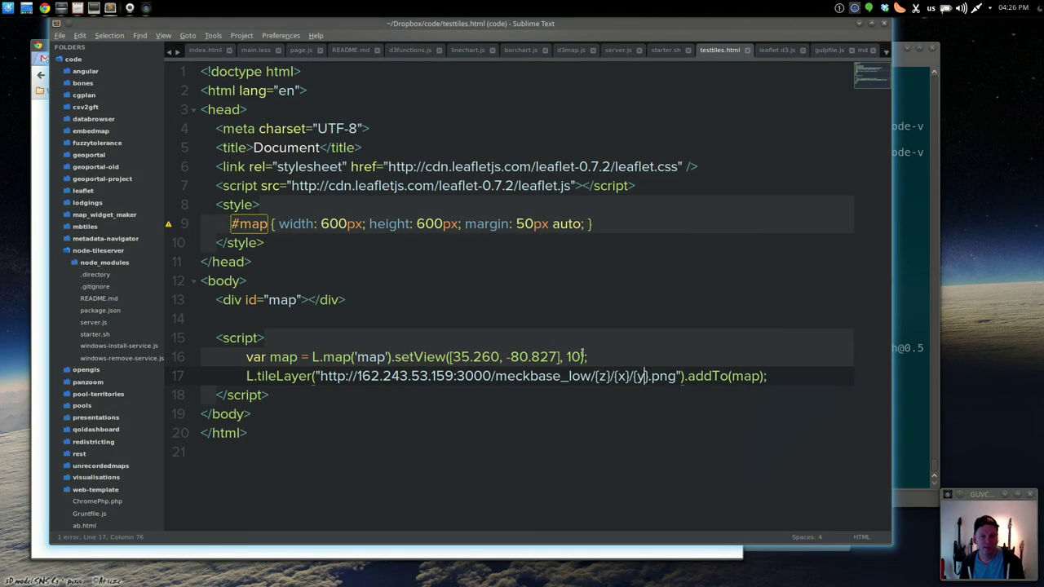
double_click(719, 33)
key("alt+Tab")
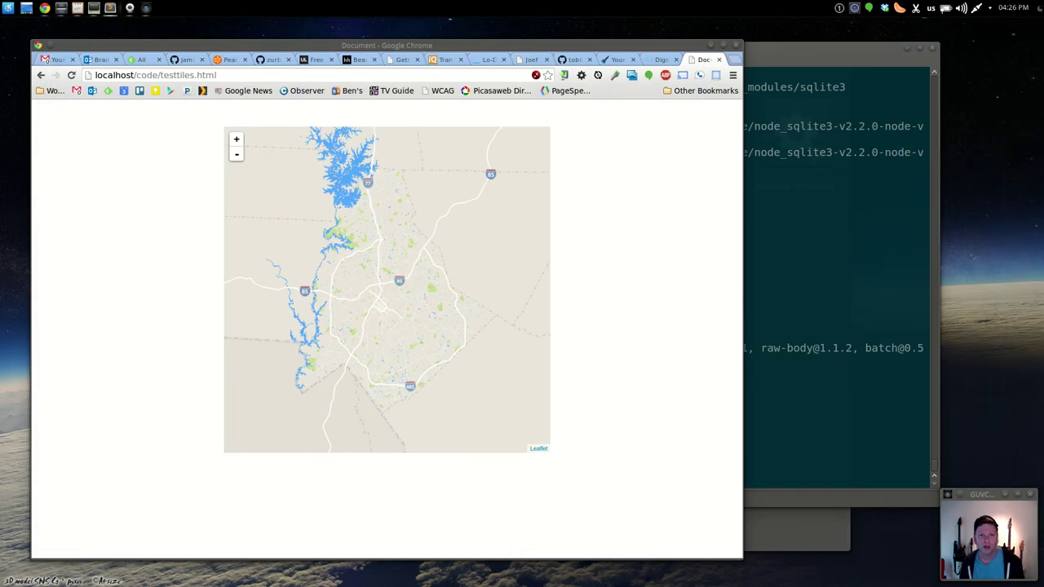
Step: Zoom and pan the Leaflet map inward until the tiles run out and it turns grey
scroll(425, 303, "up", 2)
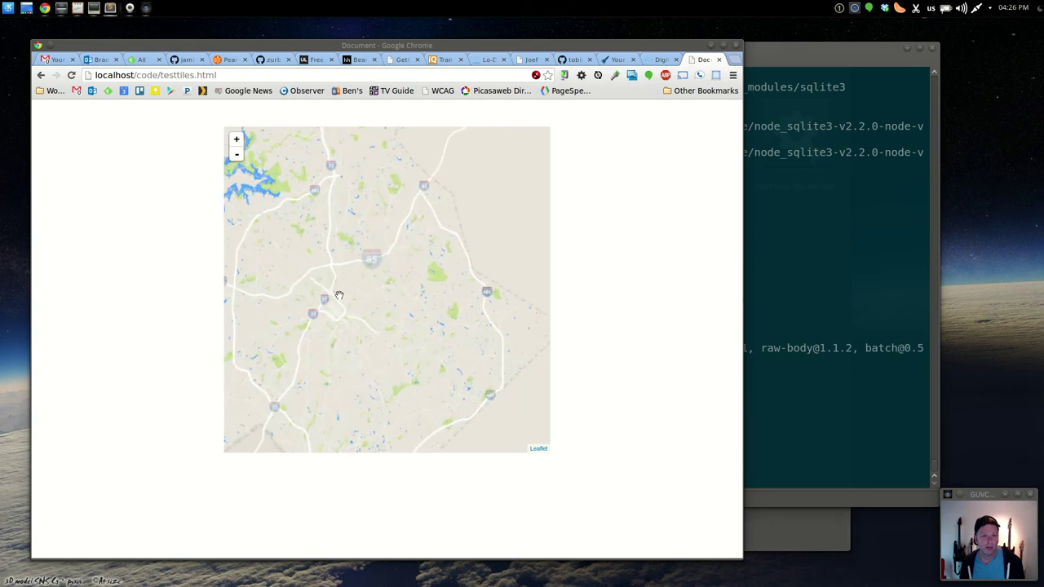
left_click_drag(321, 303, 403, 278)
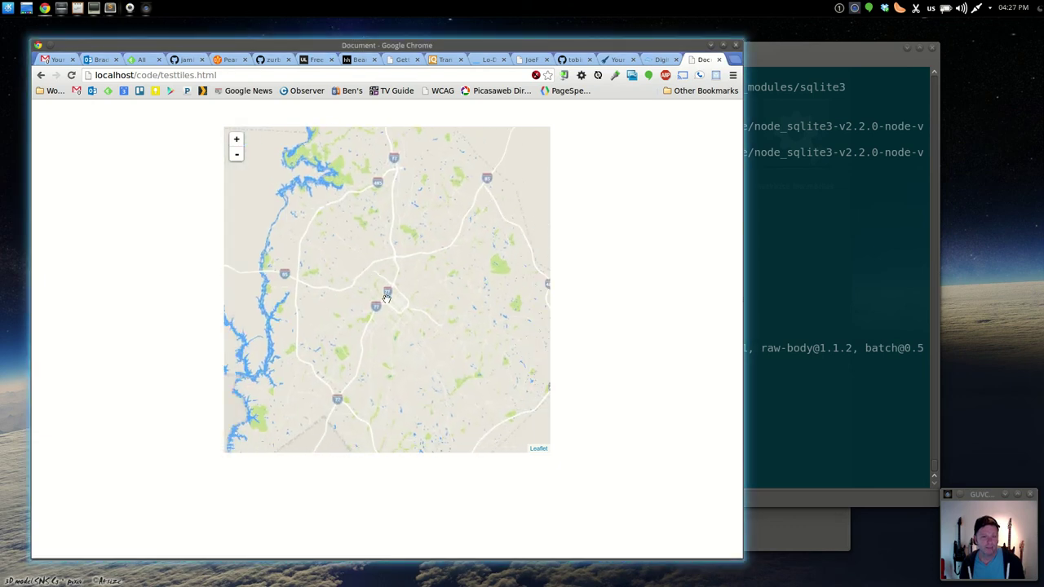
scroll(408, 296, "up", 1)
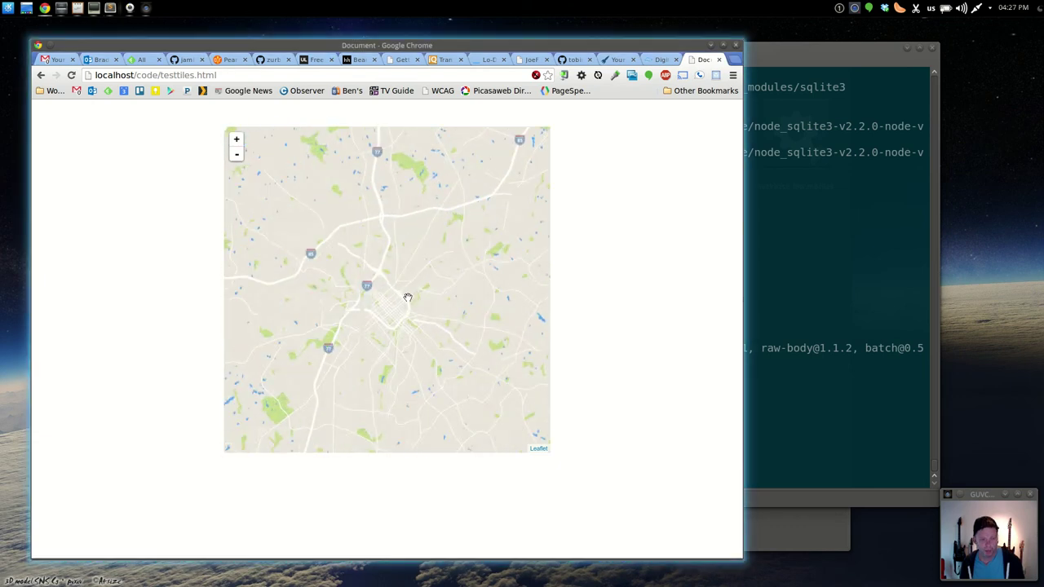
scroll(407, 296, "up", 1)
scroll(408, 296, "up", 1)
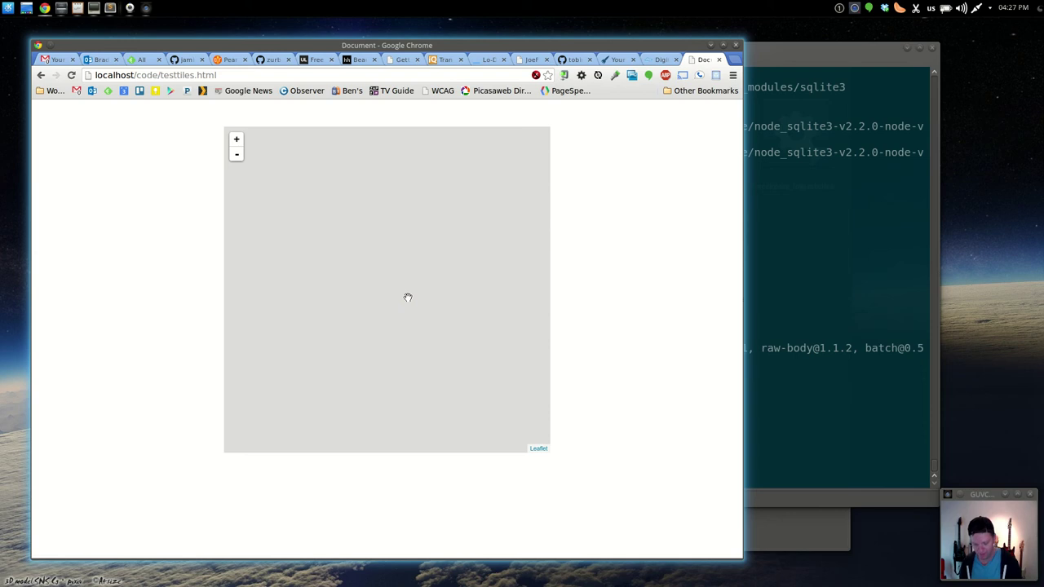
Step: Show the 404 tile errors in the developer console and review server.js on GitHub
key("ctrl+shift+i")
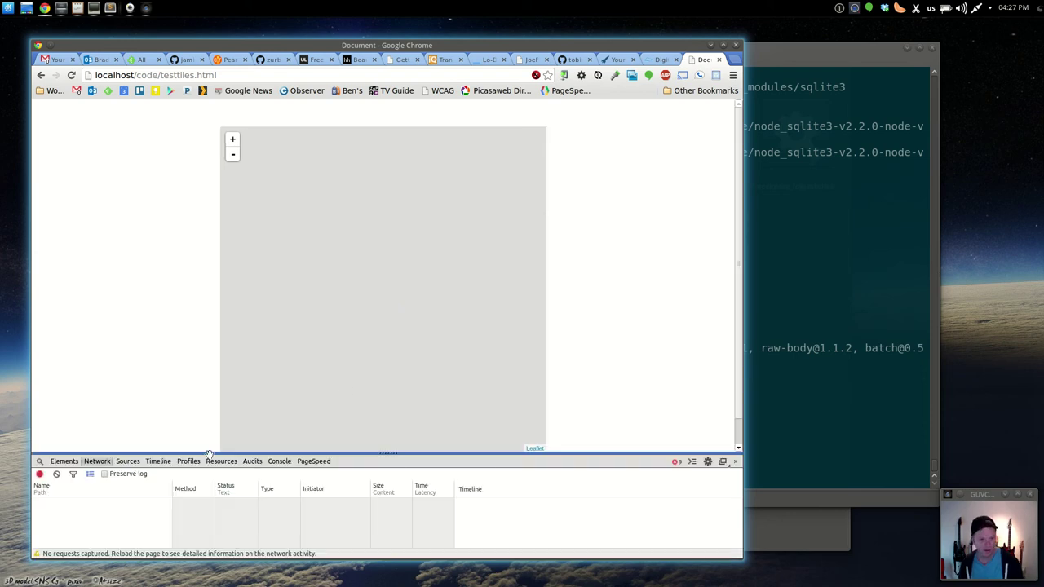
left_click(277, 461)
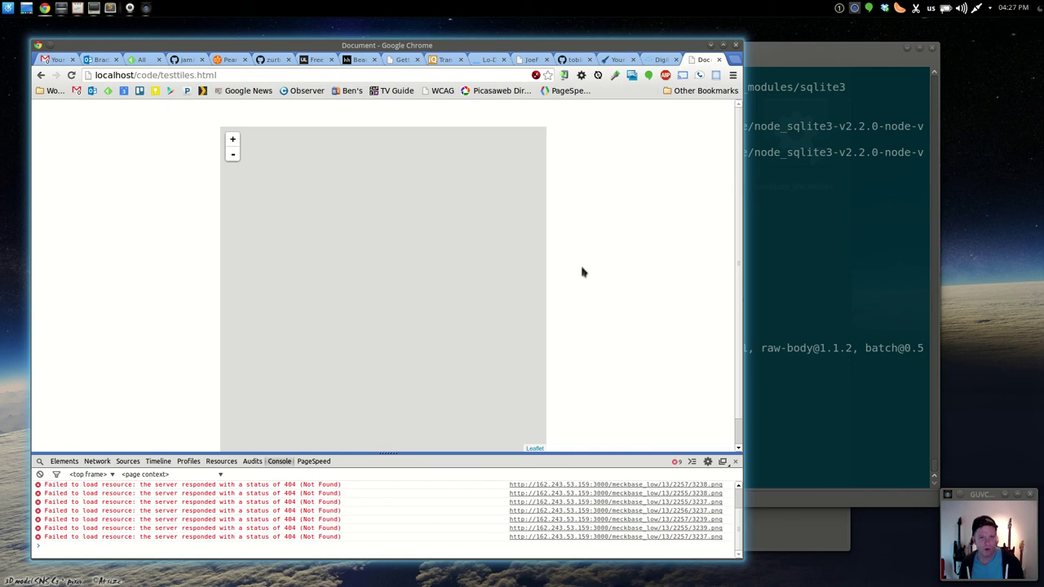
left_click(571, 59)
left_click(154, 348)
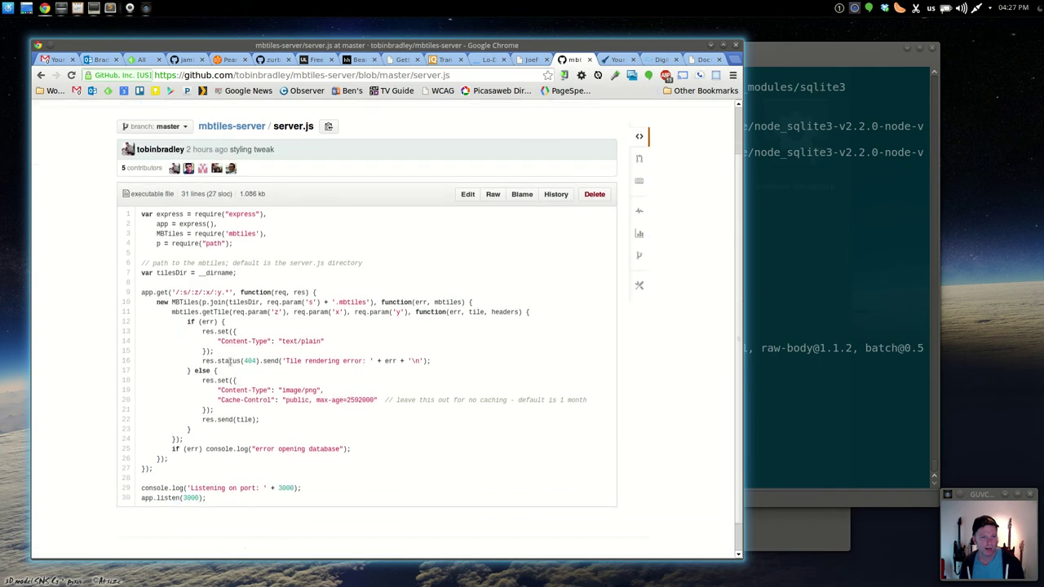
left_click_drag(228, 360, 264, 360)
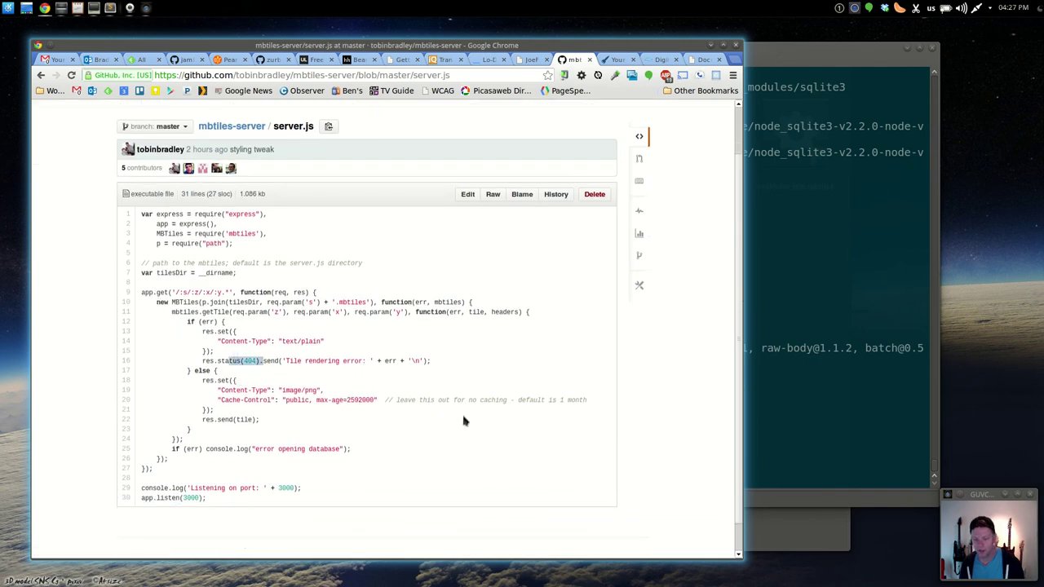
Step: Bring up the DigitalOcean Control Panel page for the test1 droplet
left_click(715, 202)
left_click(705, 60)
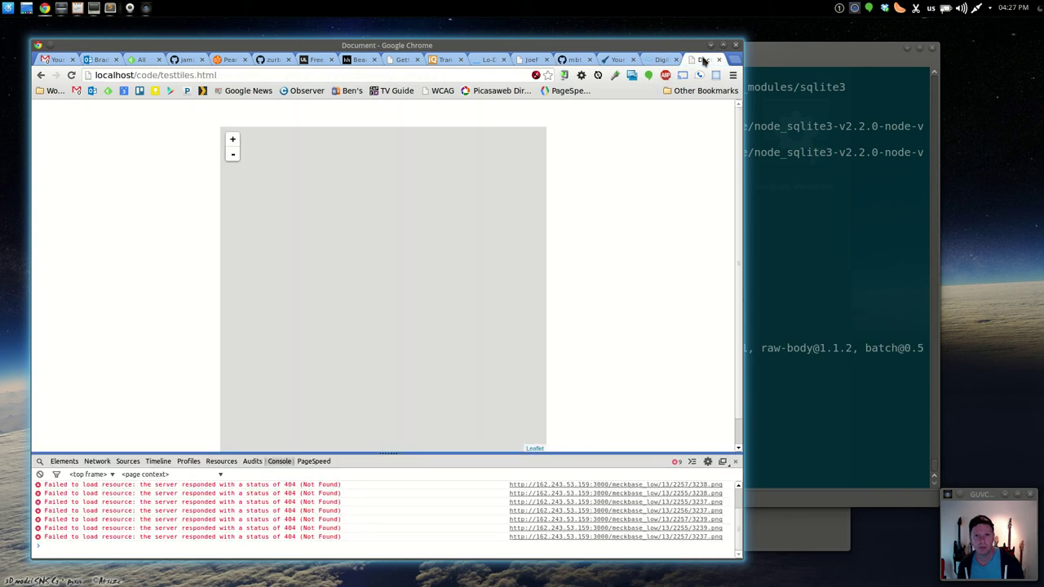
left_click(660, 61)
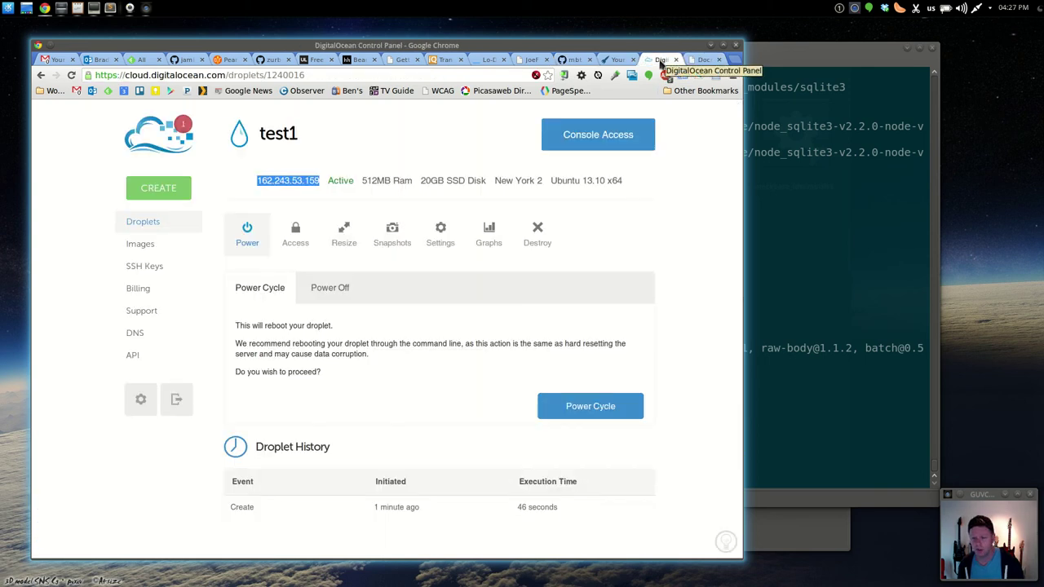
Step: Glance at Coder Radio, go back to the GitHub server.js source, then bring the droplet terminal forward
left_click(615, 60)
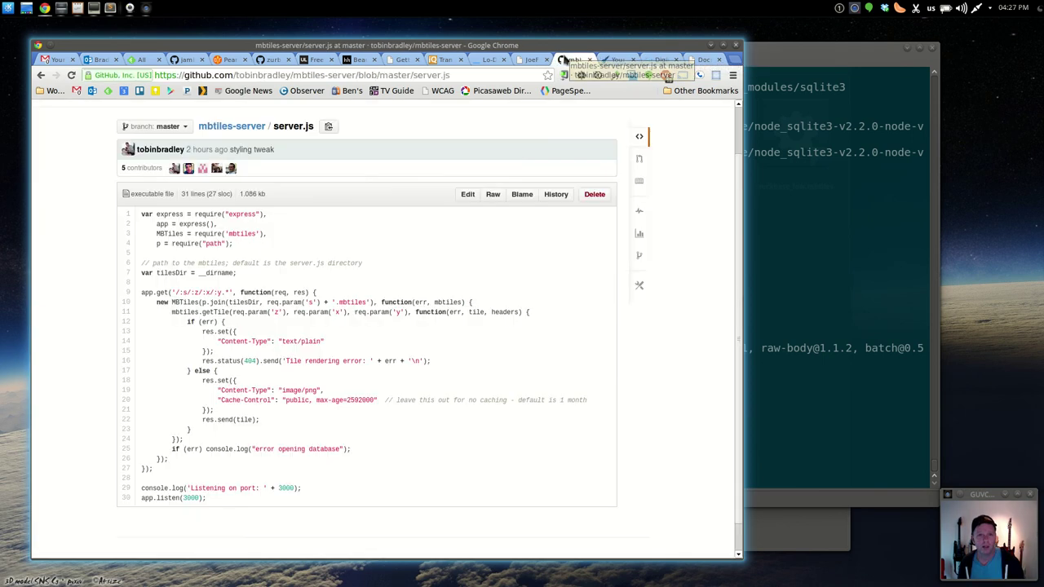
left_click(567, 59)
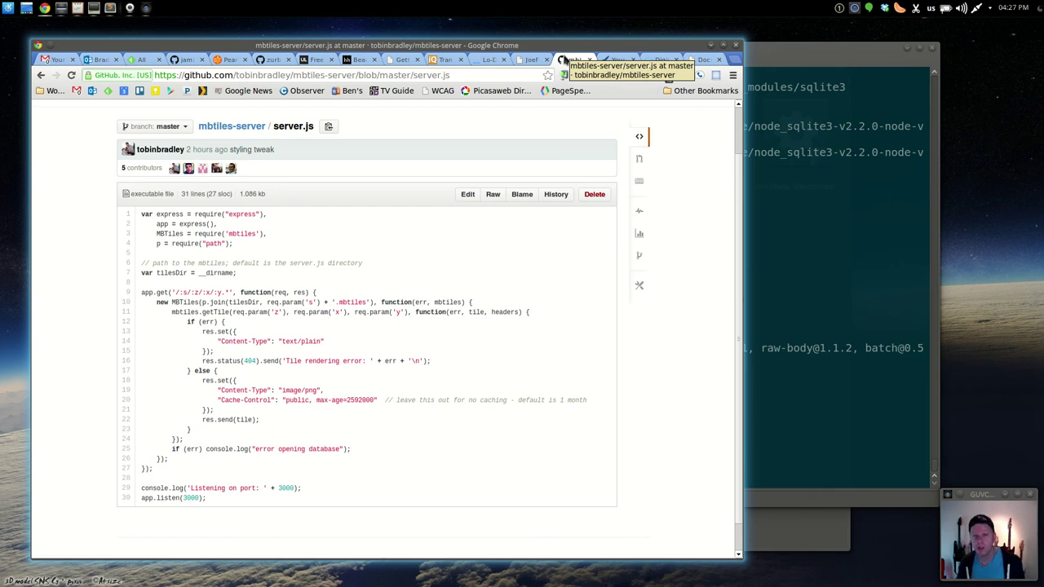
left_click(814, 59)
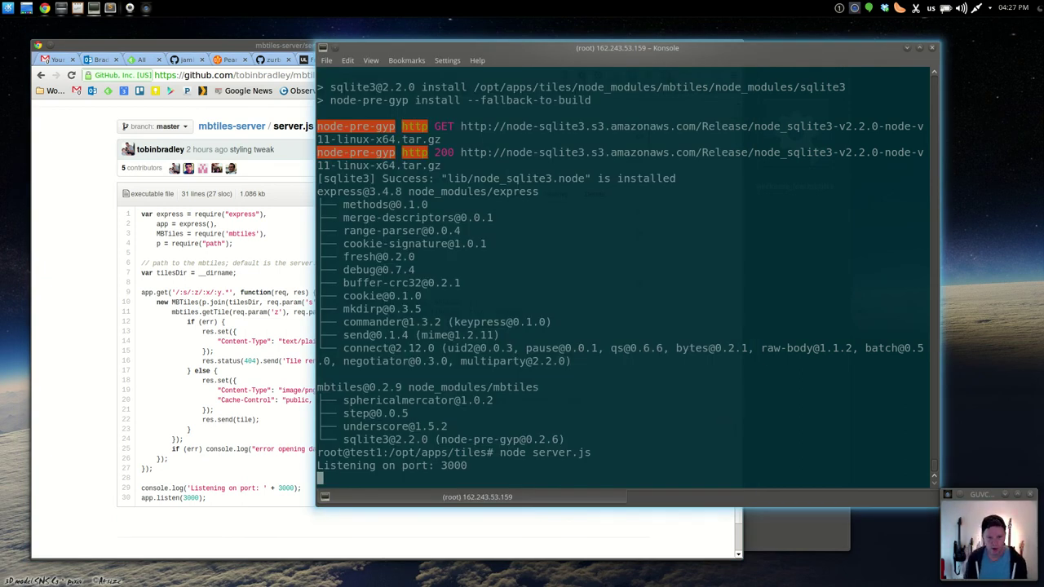
Step: Stop the running tile server and kill all node processes with killall -9 node
key("ctrl+c")
type("kill")
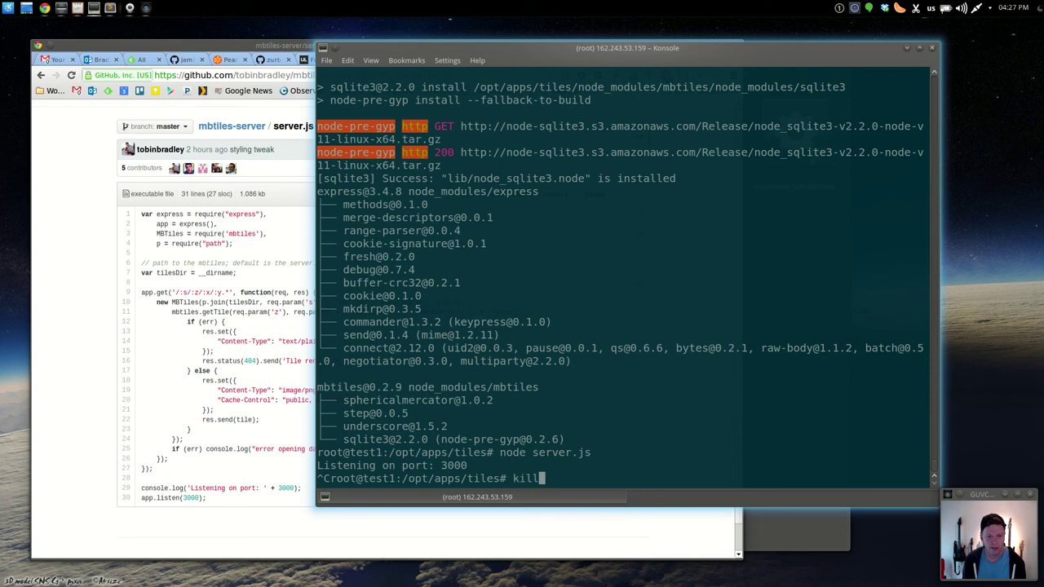
type("all -9 node")
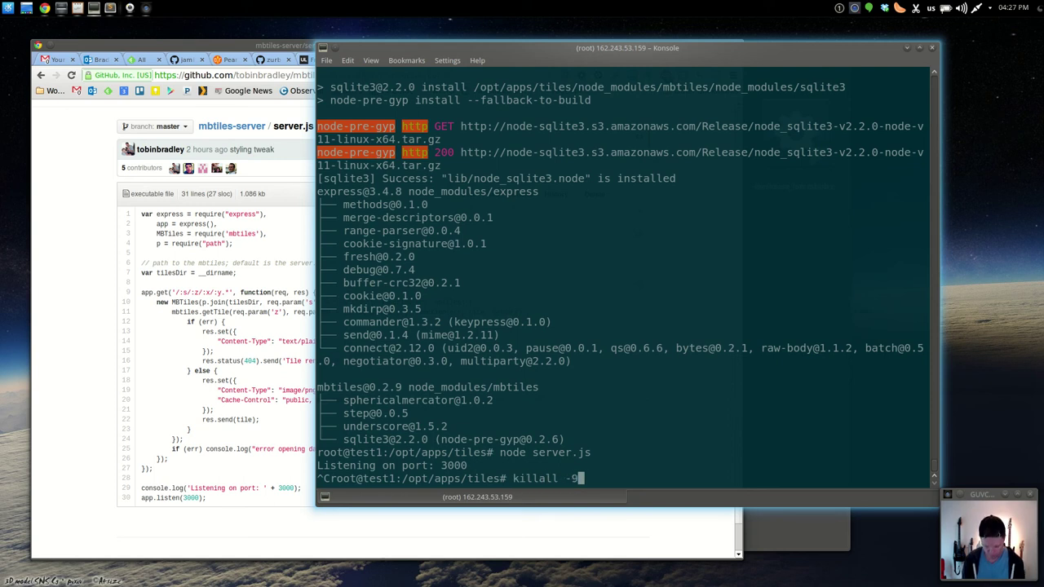
key("Return")
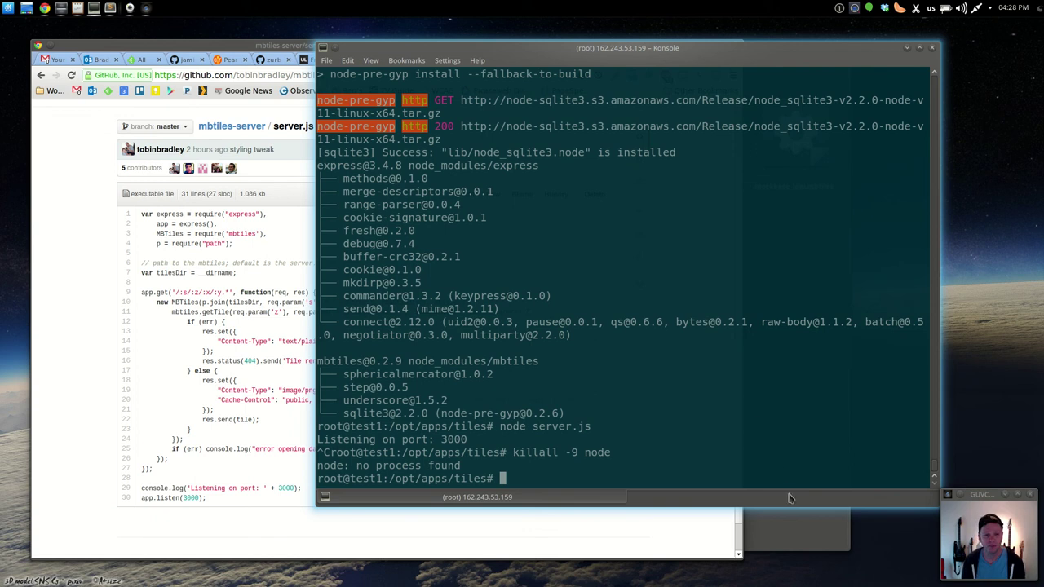
Step: Install forever globally with npm install -g forever
type("npm -")
key("BackSpace")
type("install -g forever")
key("Return")
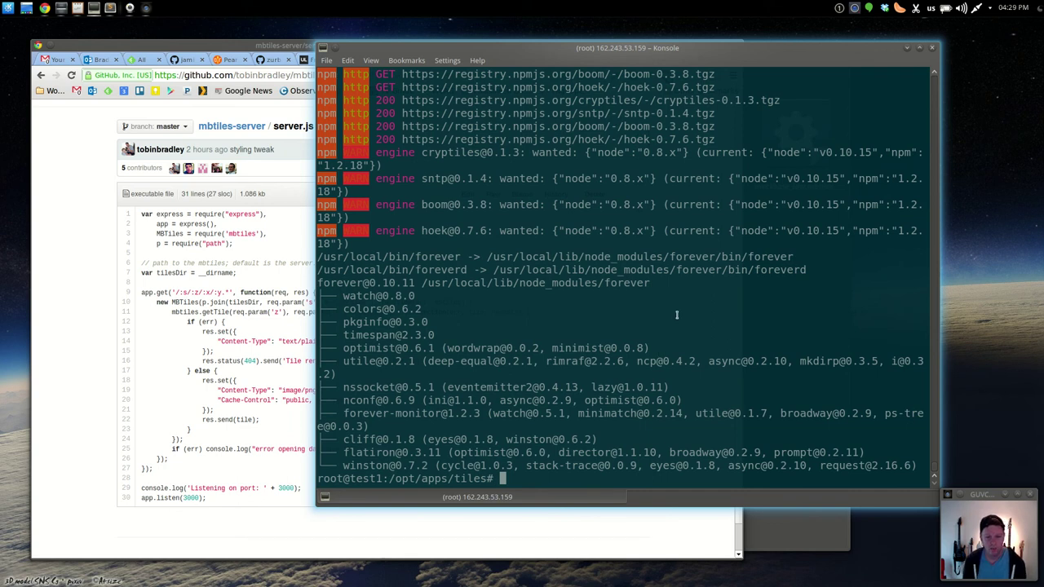
Step: Display starter.sh and highlight its cd-to-tiles and forever start server.js lines
type("more starter.sh")
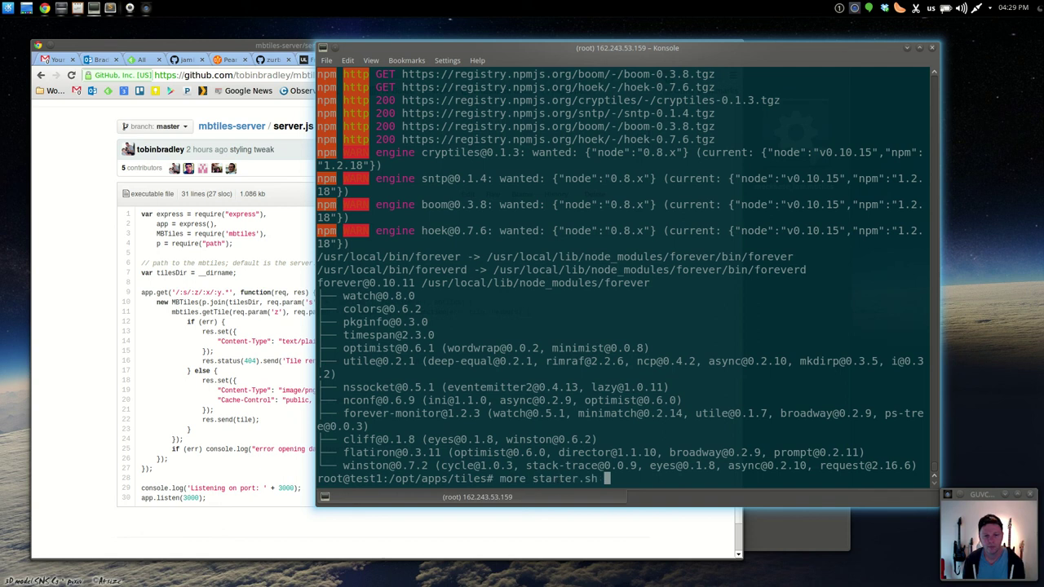
key("Return")
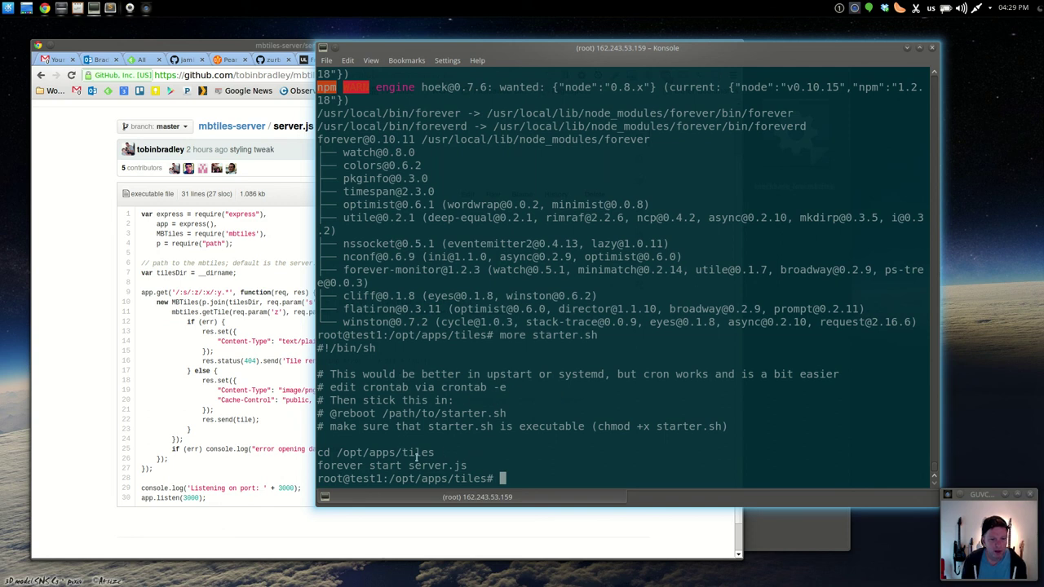
left_click_drag(435, 452, 317, 453)
left_click_drag(479, 465, 309, 463)
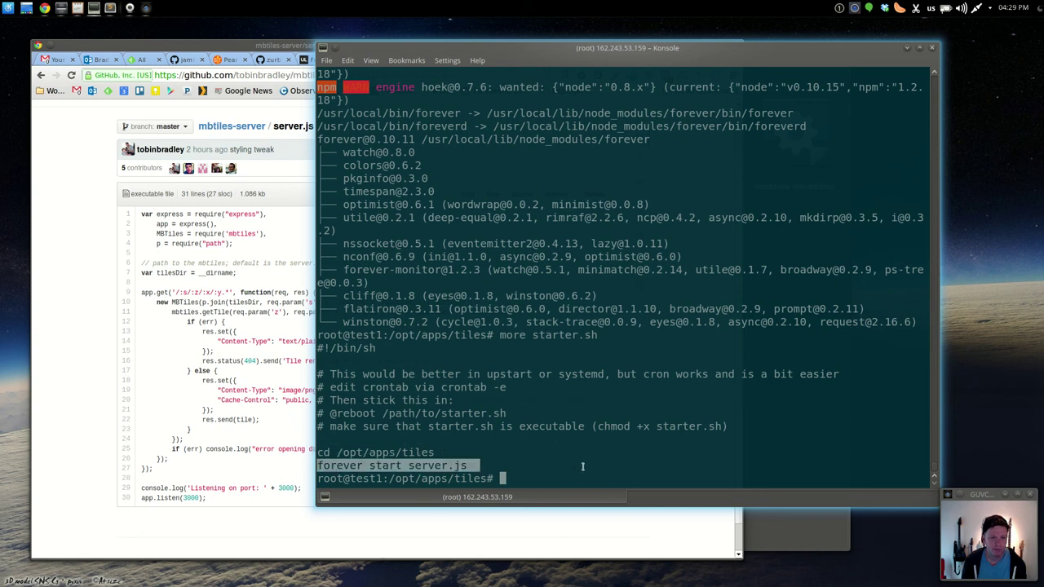
left_click(583, 466)
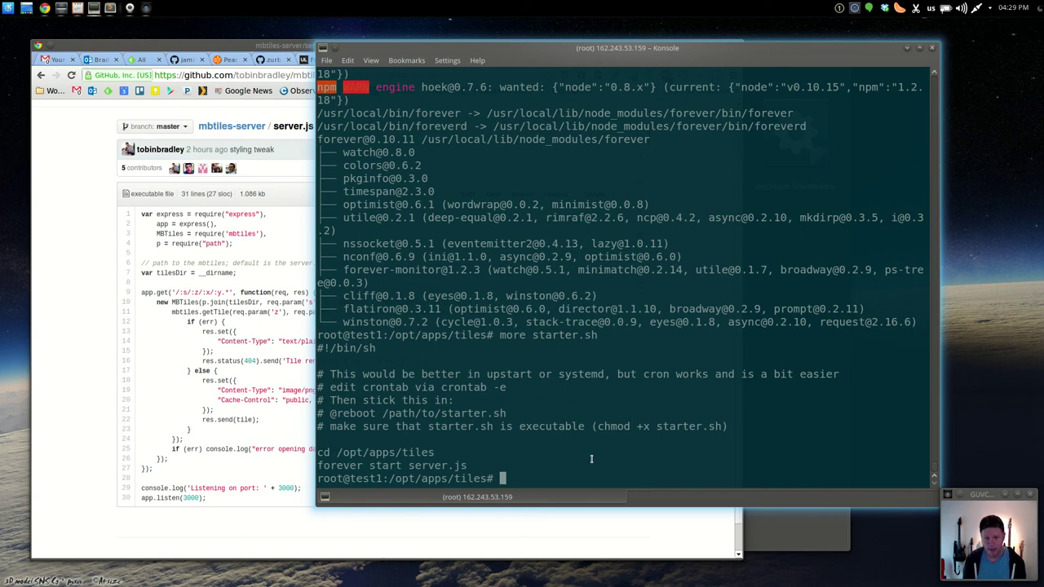
Step: Make starter.sh executable with chmod +x and run ./starter.sh
type("chmod ")
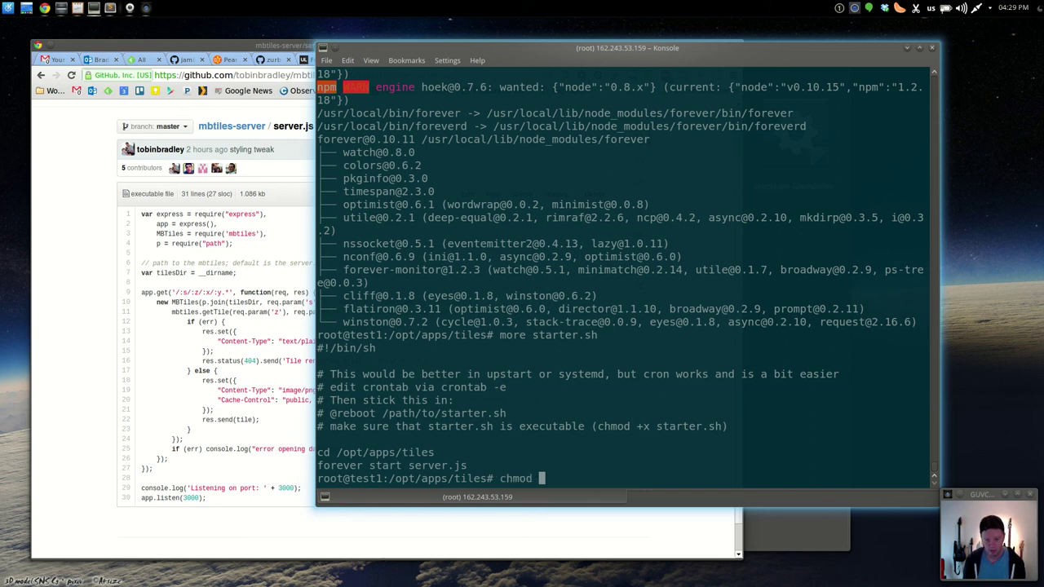
type("+x sta")
type("r")
key("Tab")
key("Return")
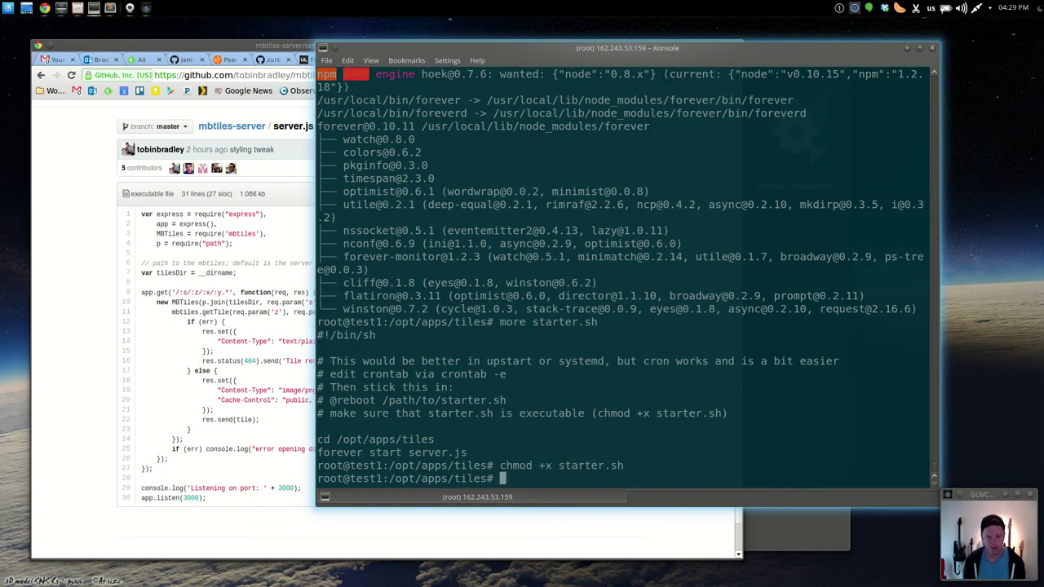
type("./starter")
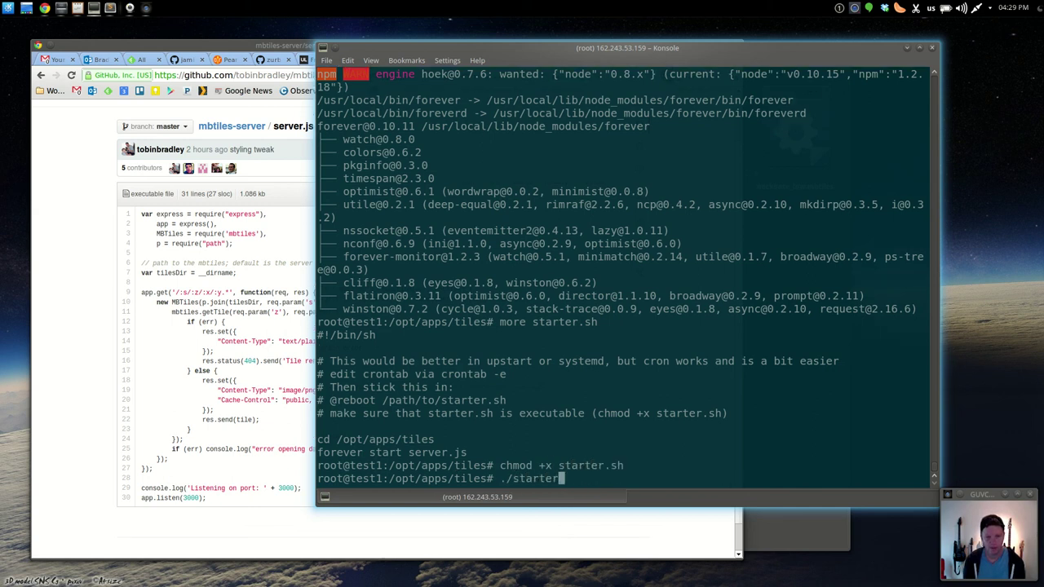
key("Tab")
key("Return")
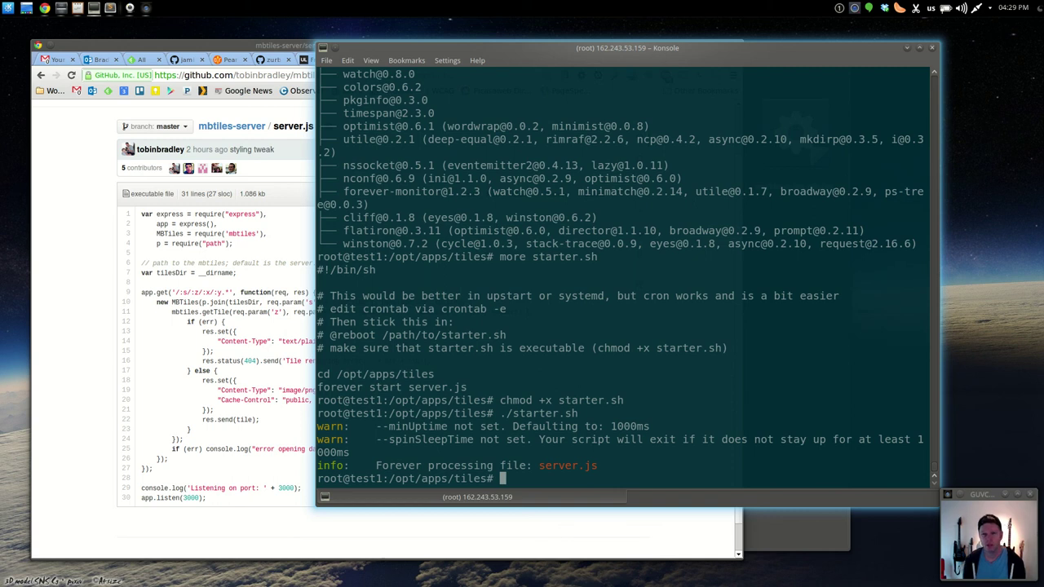
Step: Run forever list to confirm server.js is running under forever
key("Return")
type("forev")
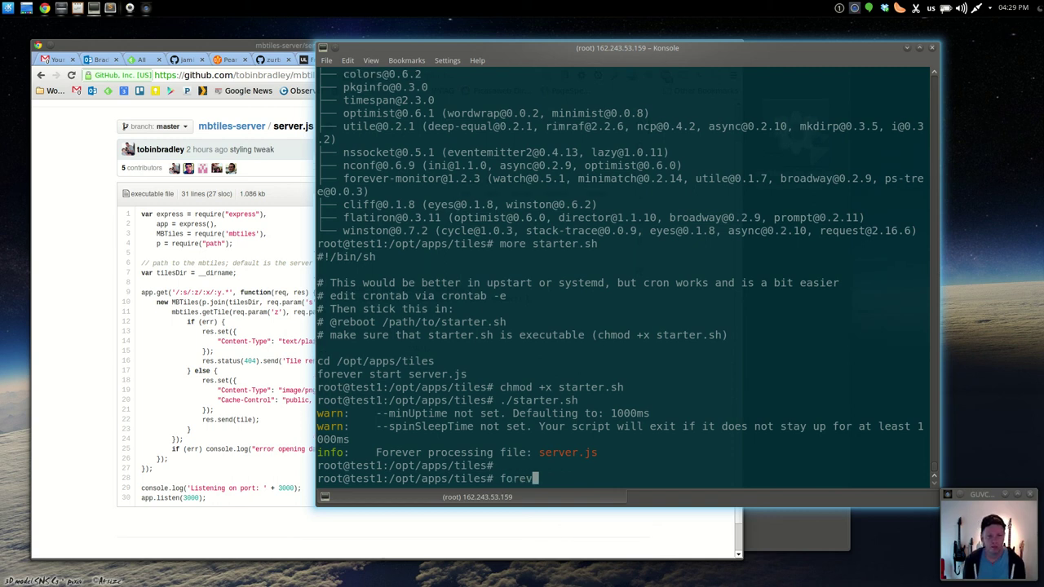
type("er list")
key("Return")
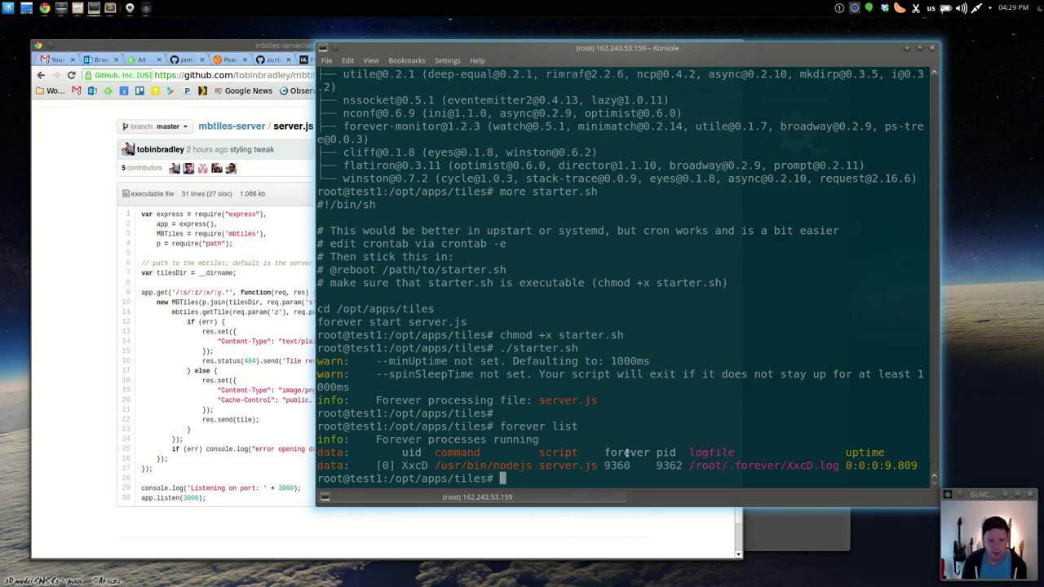
Step: Switch Chrome to the testtiles.html page and pan the map to check the tiles load
left_click(105, 152)
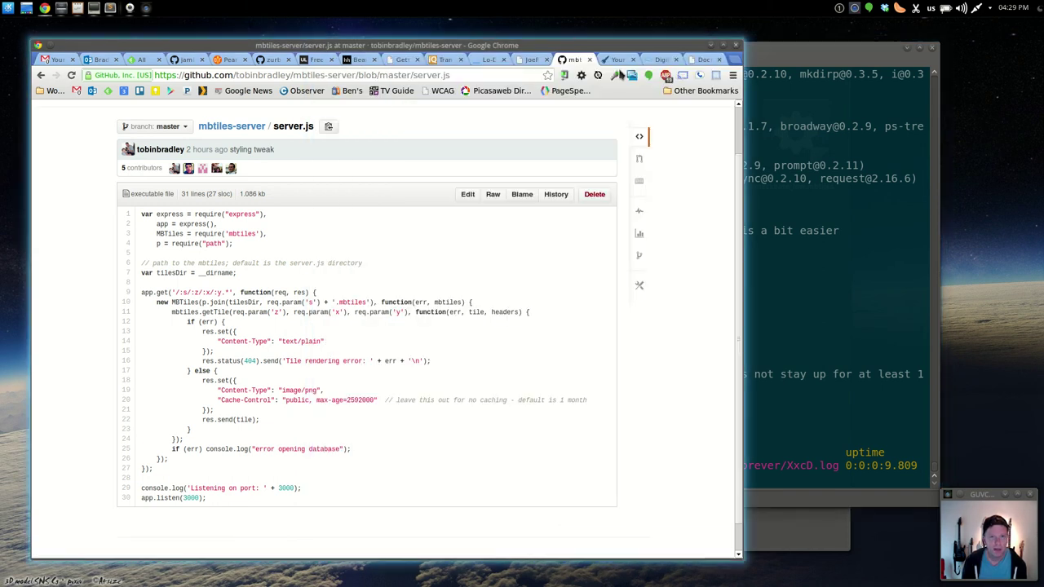
left_click(697, 60)
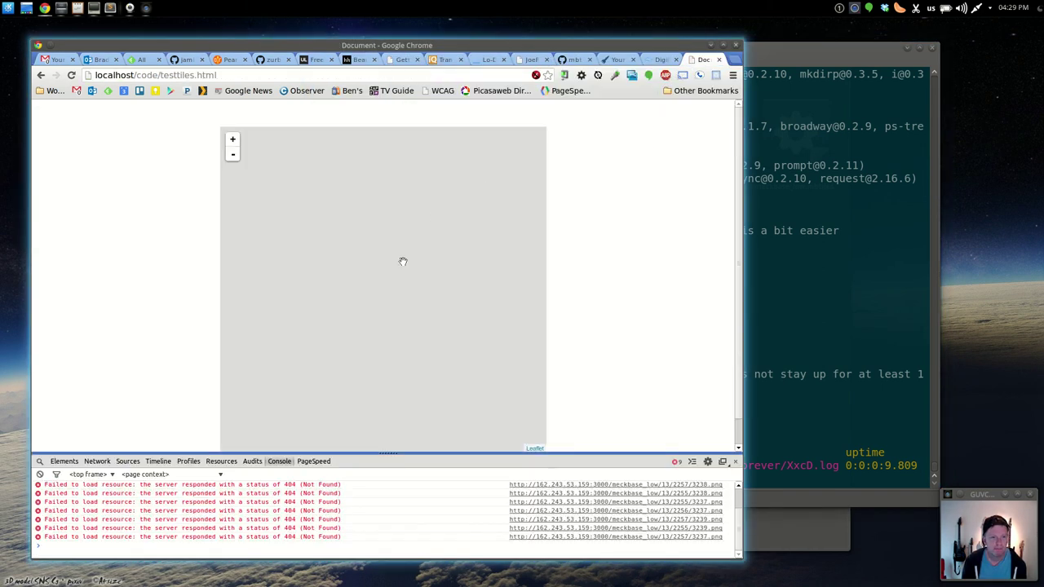
scroll(407, 272, "down", 2)
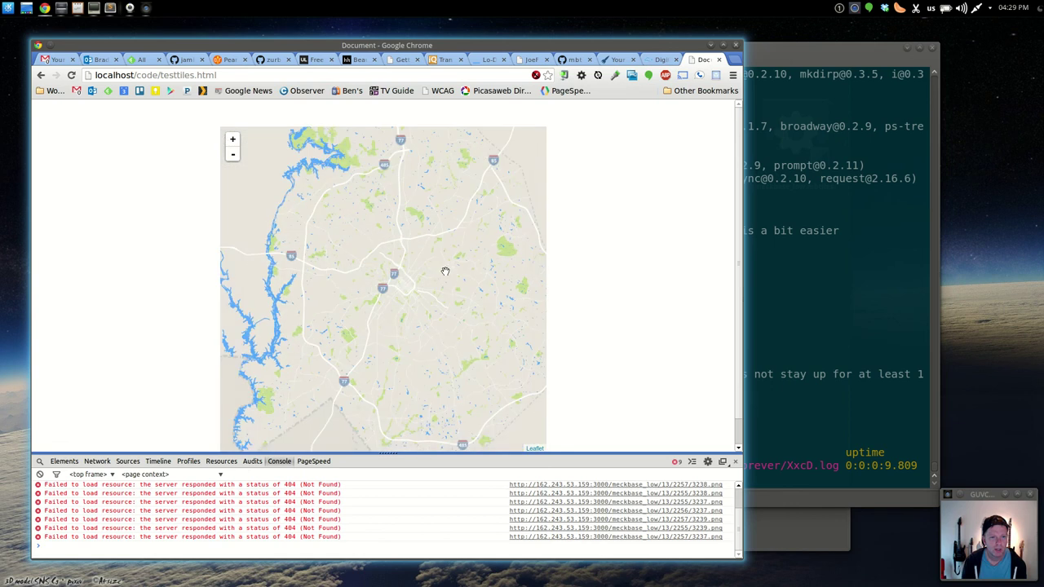
left_click_drag(444, 271, 399, 274)
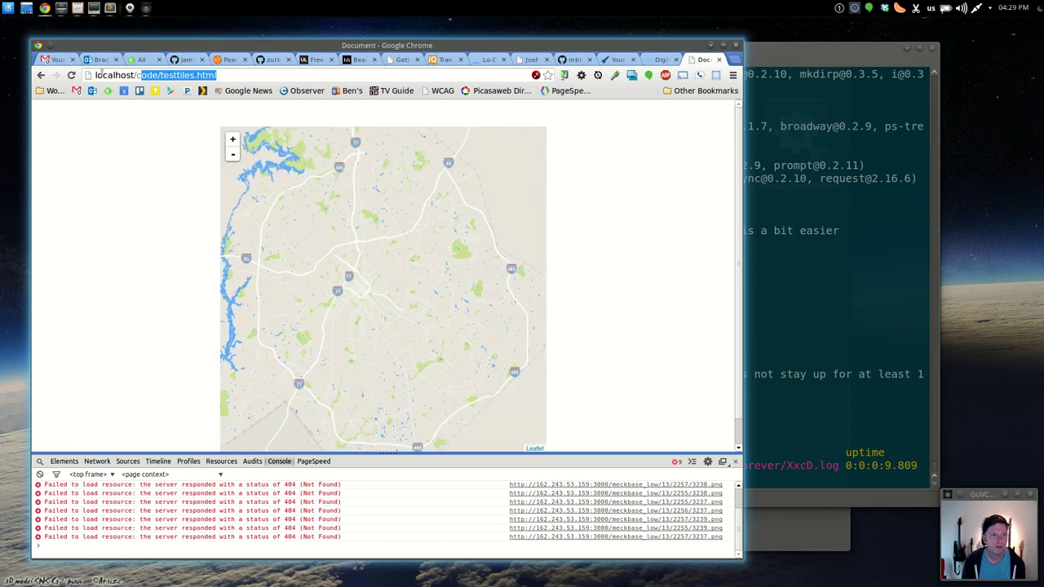
Step: Load the test page in an incognito window, zoom the map in, then close the window
key("ctrl+shift+n")
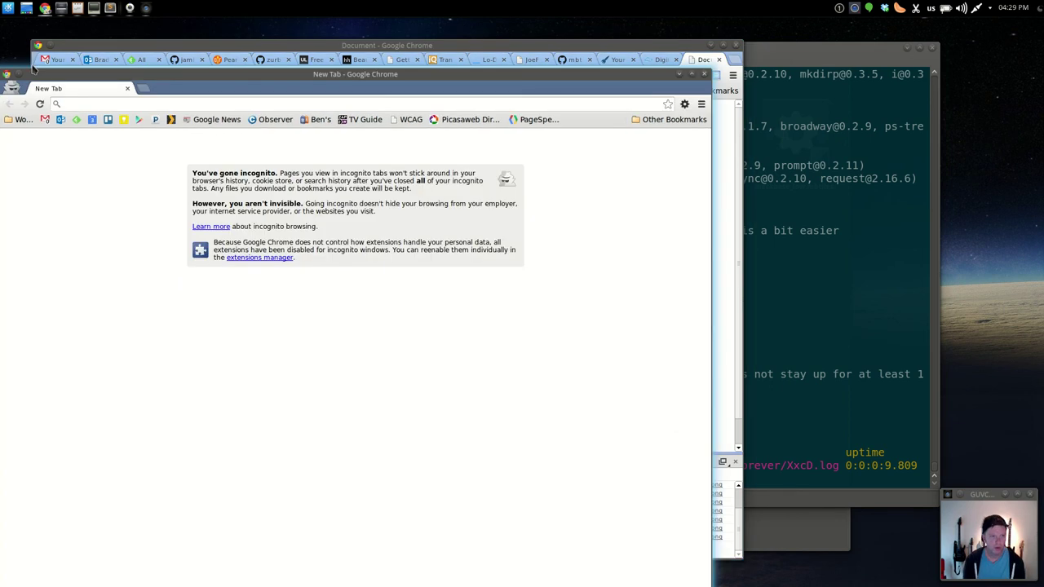
type("http://localhost/code/testtiles.html")
key("Return")
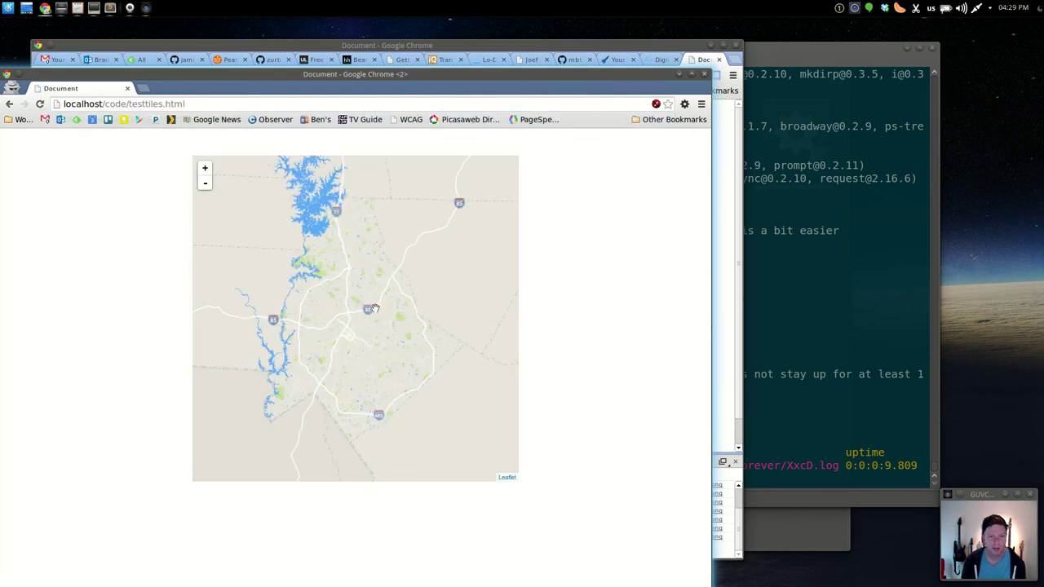
double_click(401, 349)
scroll(364, 319, "up", 1)
left_click_drag(547, 79, 756, 88)
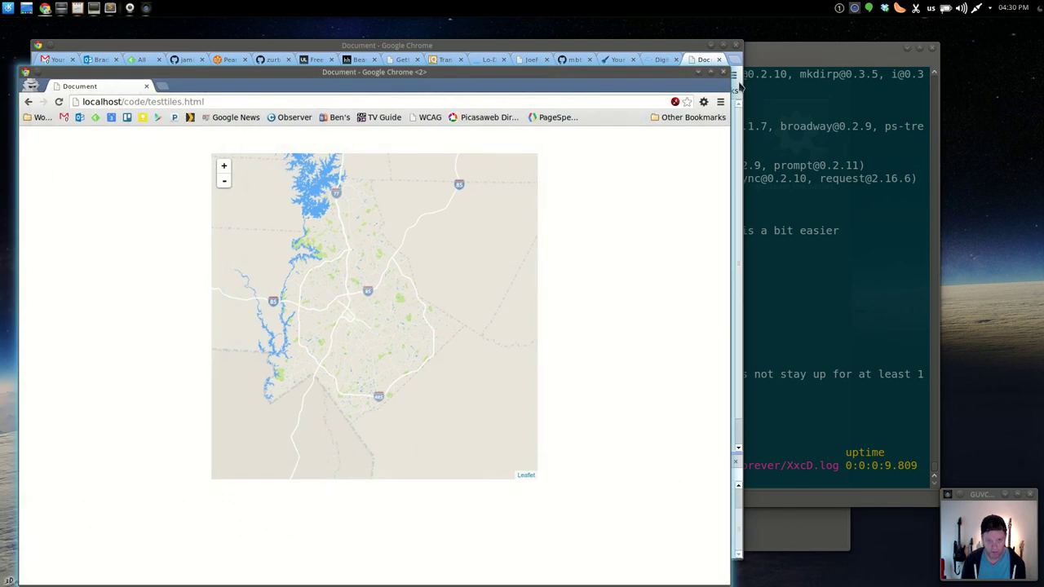
left_click(722, 72)
left_click(793, 59)
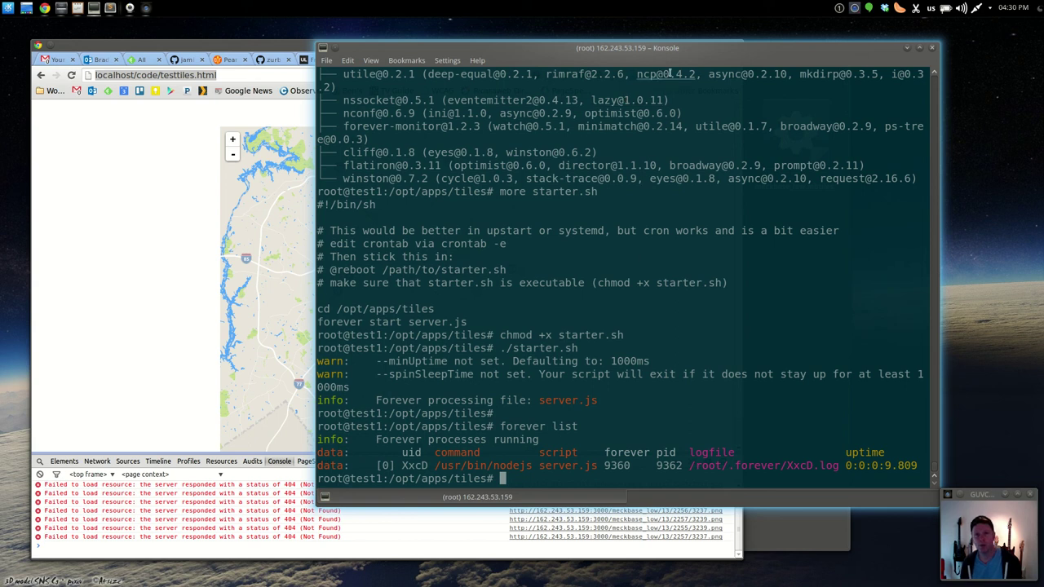
left_click_drag(652, 53, 672, 49)
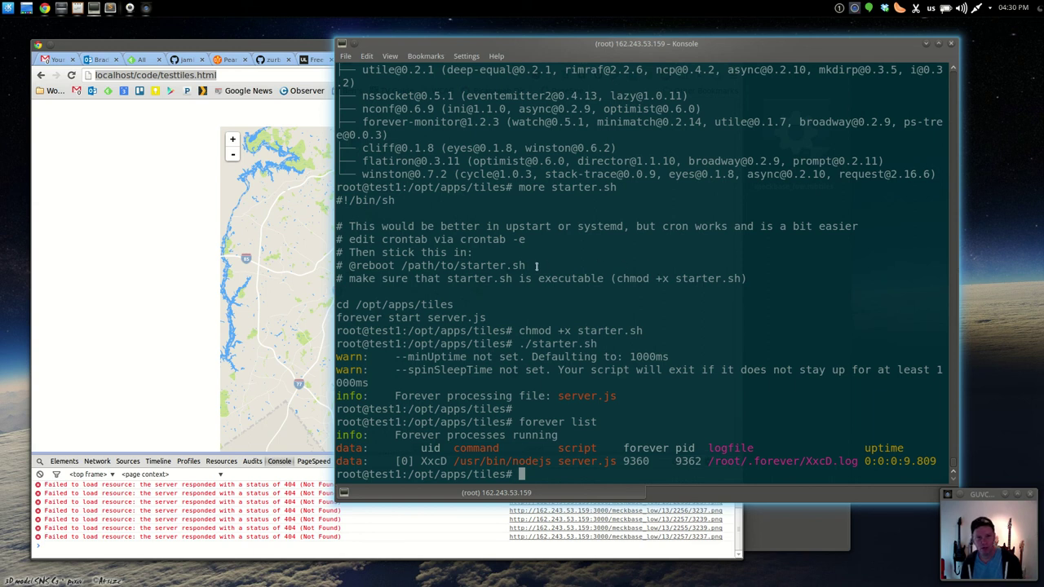
left_click_drag(531, 265, 349, 261)
key("ctrl+c")
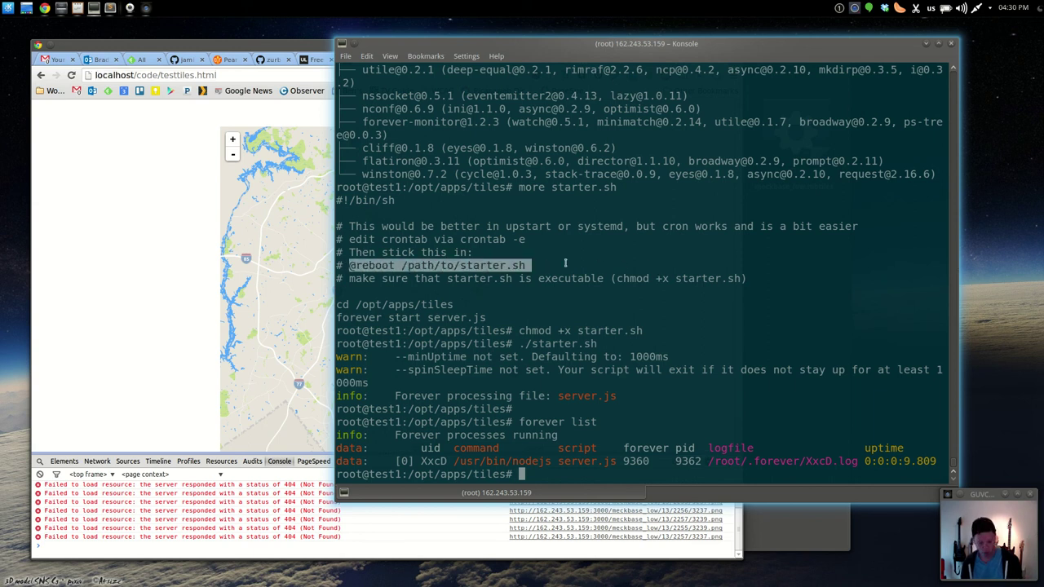
Step: Open root's crontab with crontab -e, choosing nano (option 2) as the editor
left_click(640, 330)
type("cron")
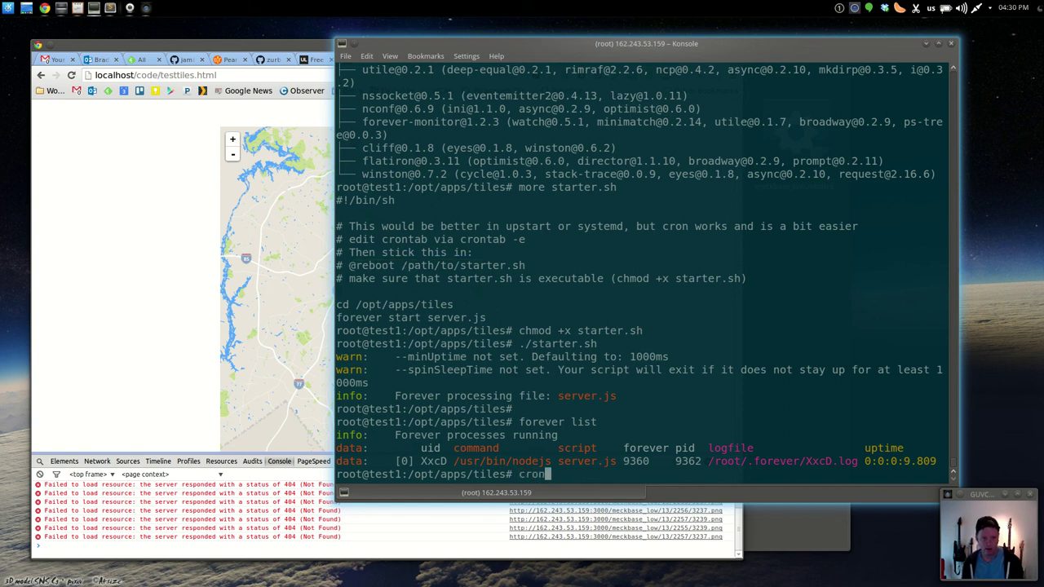
type("tab -e")
key("Return")
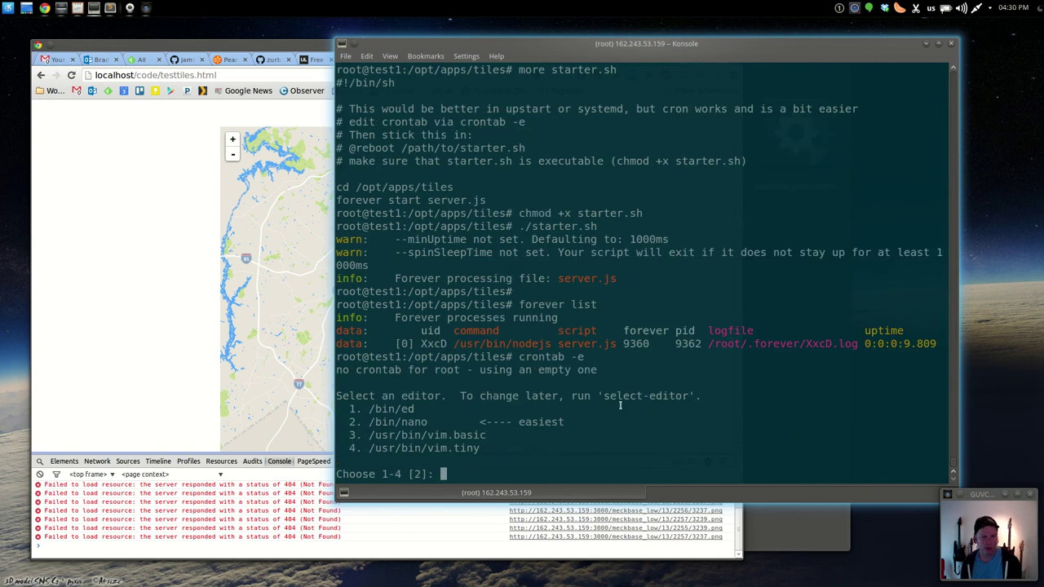
type("2")
key("Return")
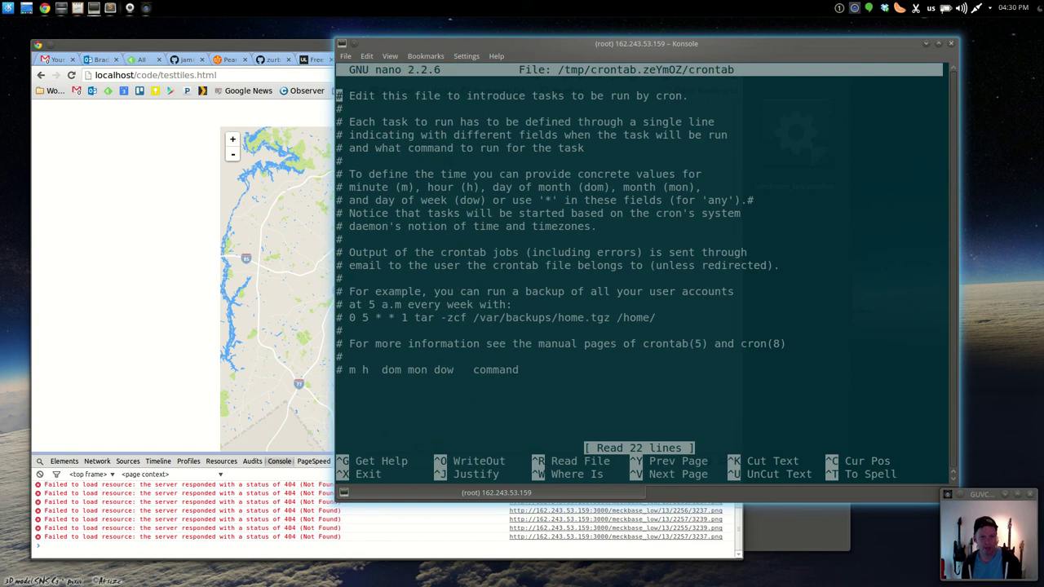
key("Down")
key("Down")
key("Down")
key("Down")
key("Down")
key("Down")
key("Down")
key("Down")
key("Down")
key("Down")
key("Down")
key("Down")
key("Down")
key("Down")
key("Down")
key("Down")
key("Down")
key("Down")
key("Down")
key("Down")
key("Down")
key("Down")
key("ctrl+shift+v")
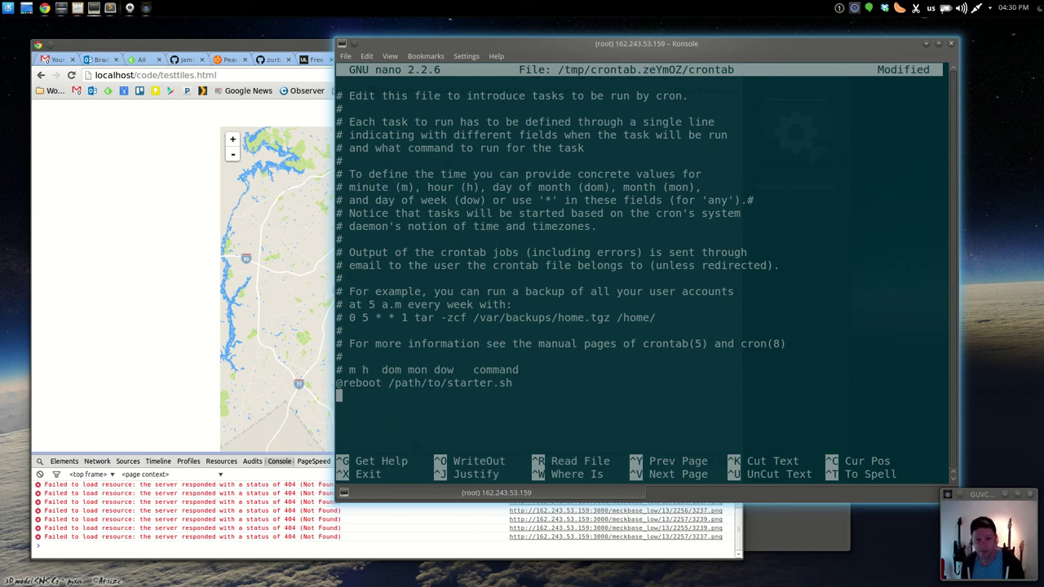
key("Up")
key("Right")
key("Right")
key("Right")
key("Right")
key("Right")
key("Right")
key("Right")
key("Right")
key("Right")
key("Right")
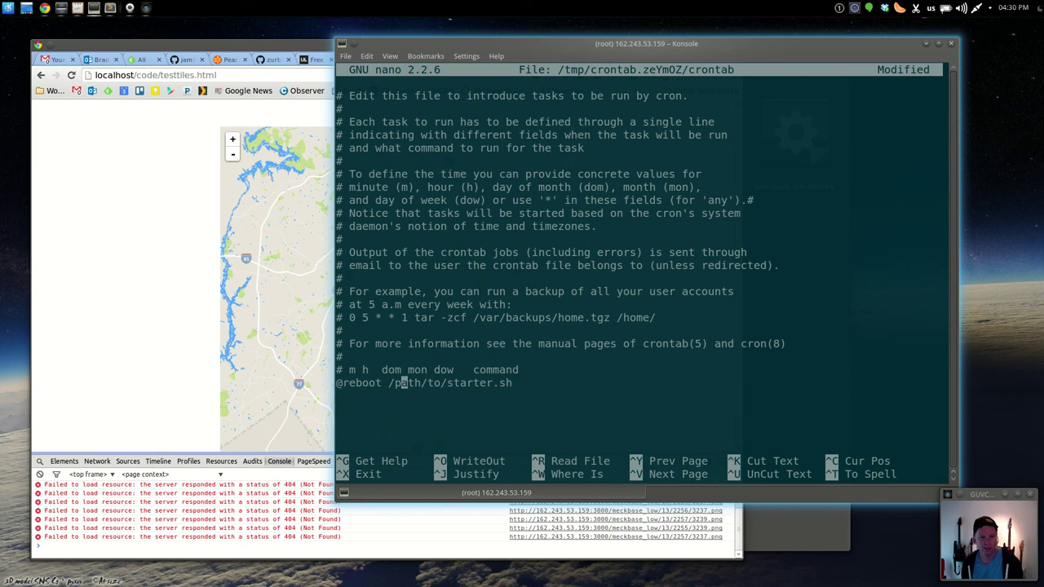
key("BackSpace")
key("Delete")
key("Delete")
key("Delete")
key("Delete")
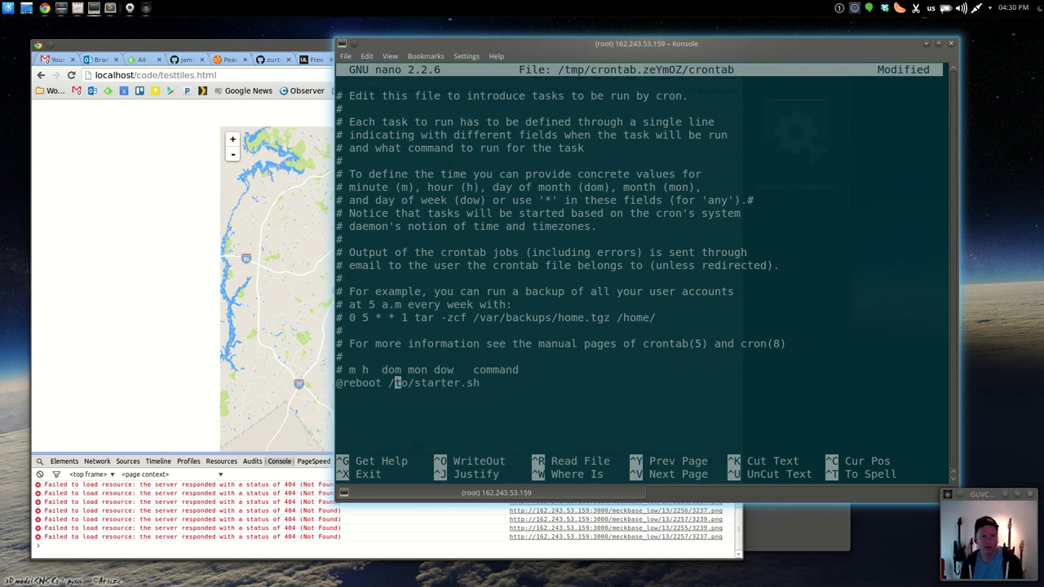
type("opt/app")
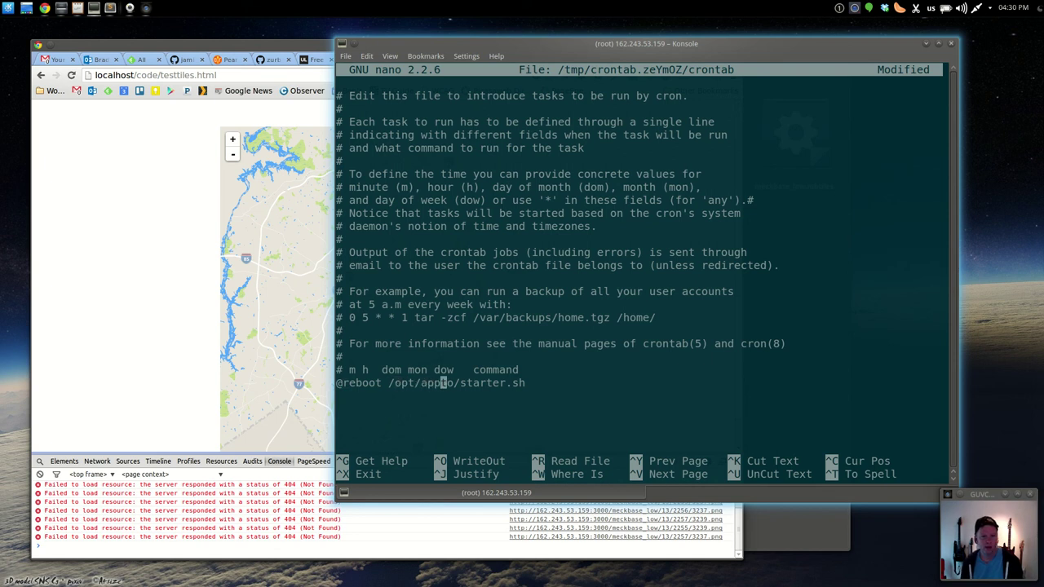
type("s/tiles")
key("Delete")
key("Delete")
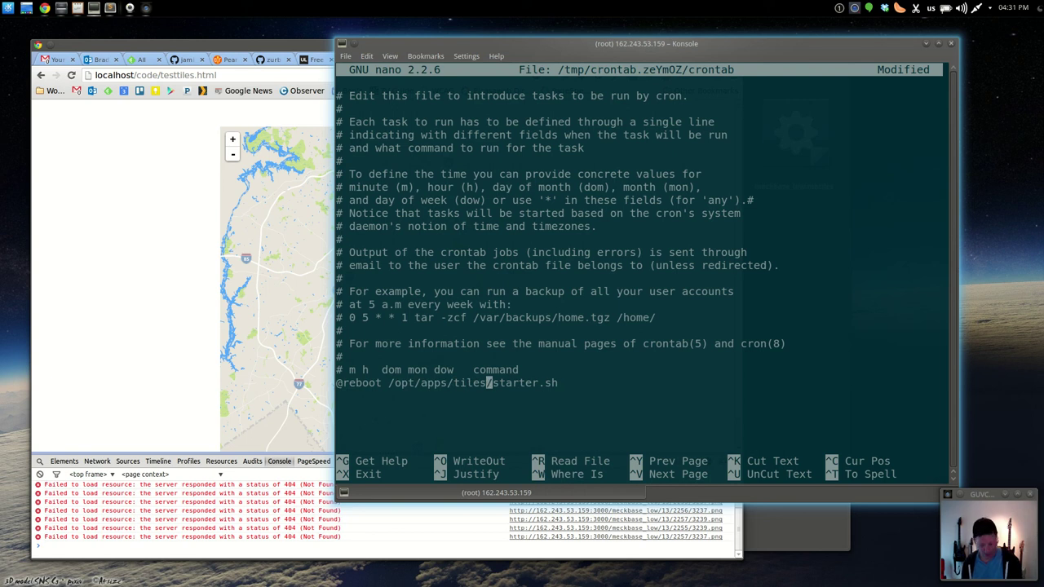
Step: Save the crontab file and exit nano so the new crontab is installed
key("ctrl+o")
key("Return")
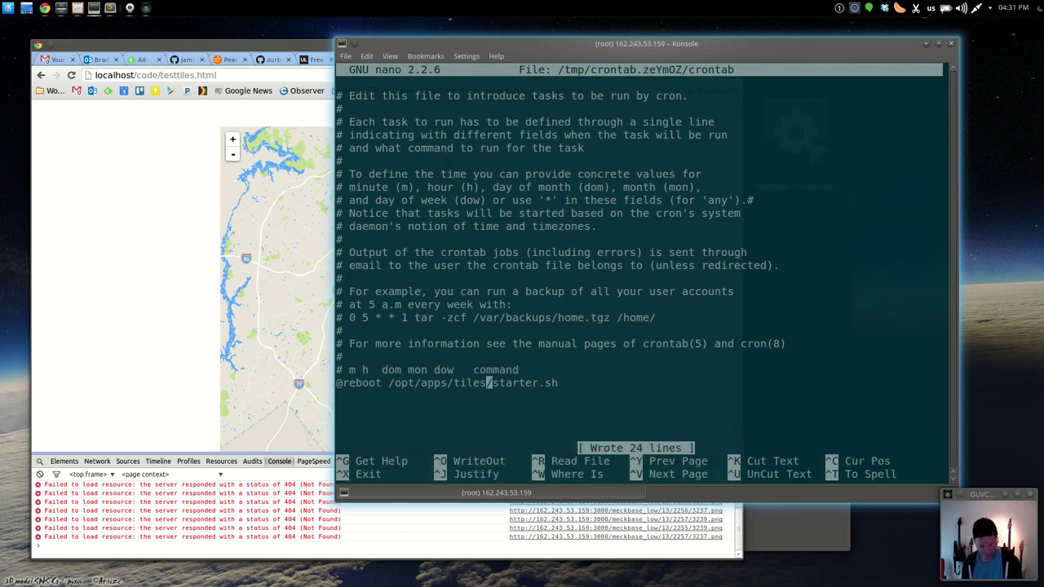
key("ctrl+x")
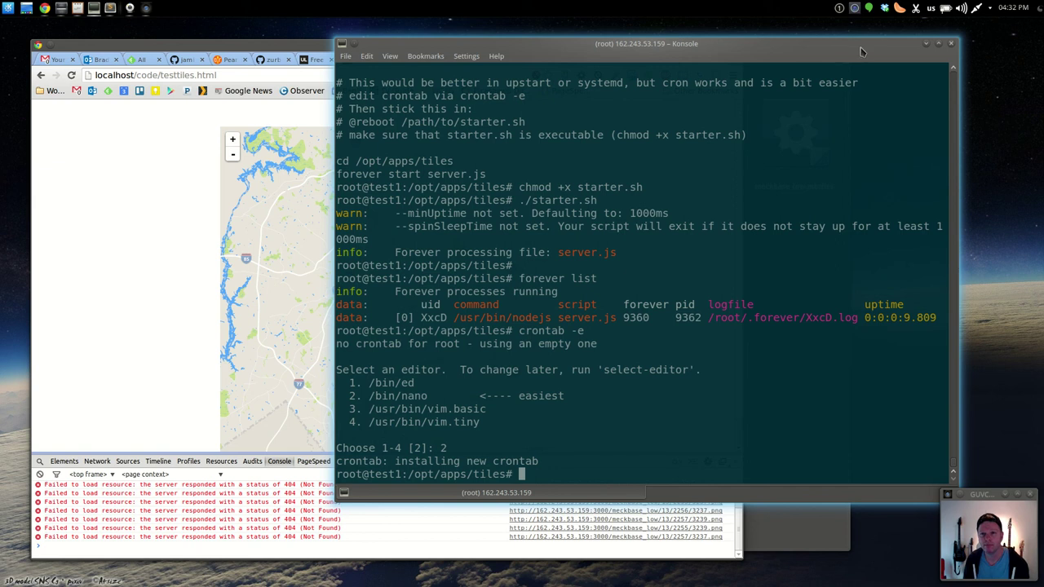
Step: Click the top bar of the Konsole window showing the newly installed crontab
left_click(854, 8)
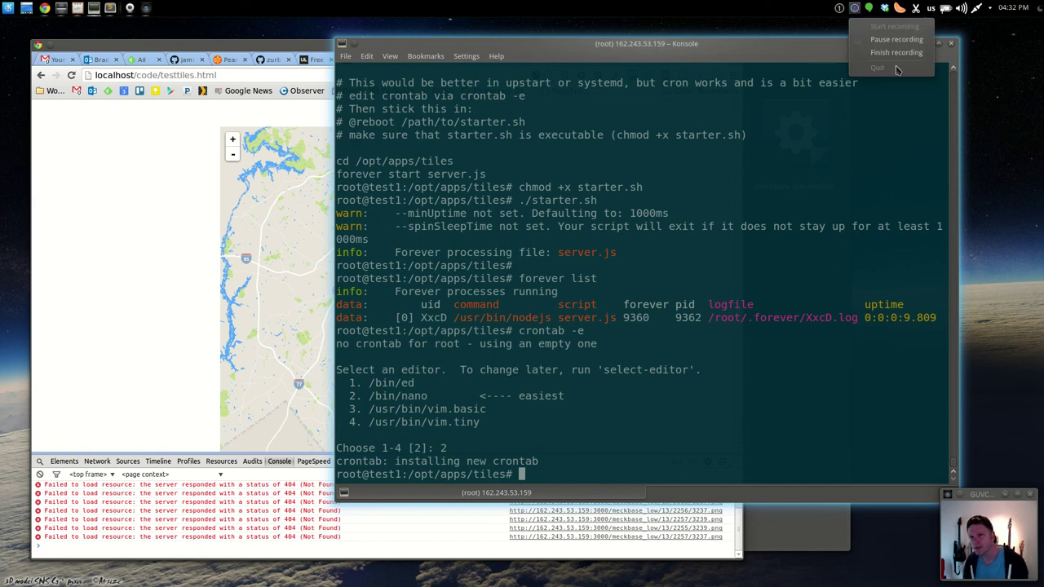